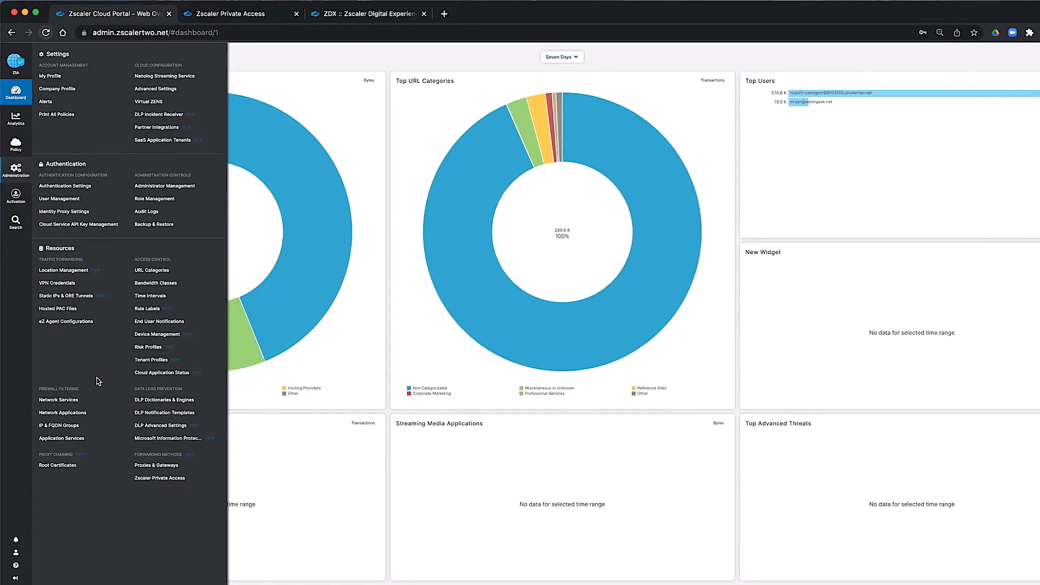
# - Review the predefined and custom URL categories listed under the access control resources
pyautogui.click(146, 271)
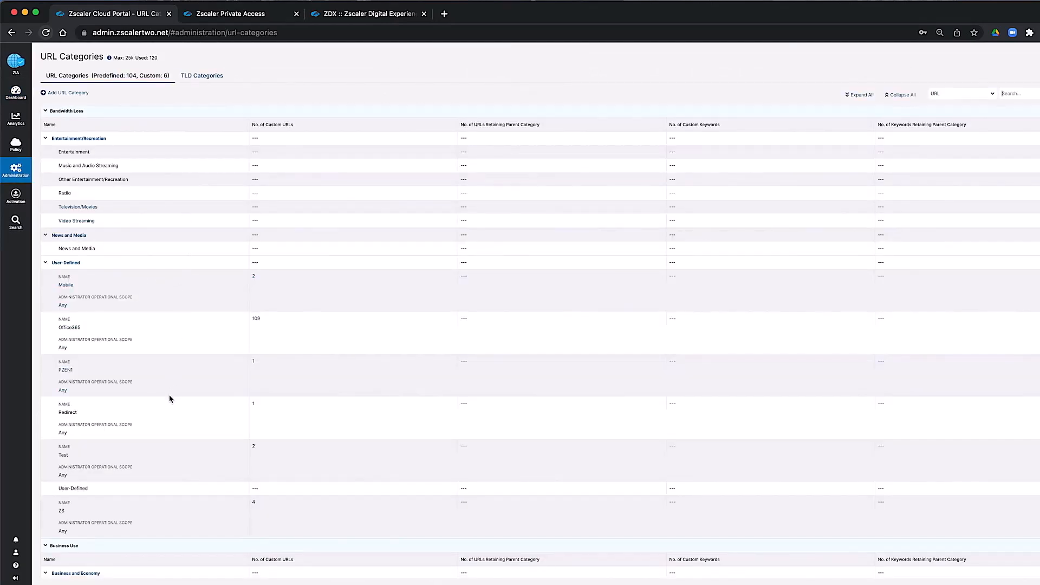
pyautogui.scroll(-15, 170, 400)
pyautogui.scroll(-1, 170, 399)
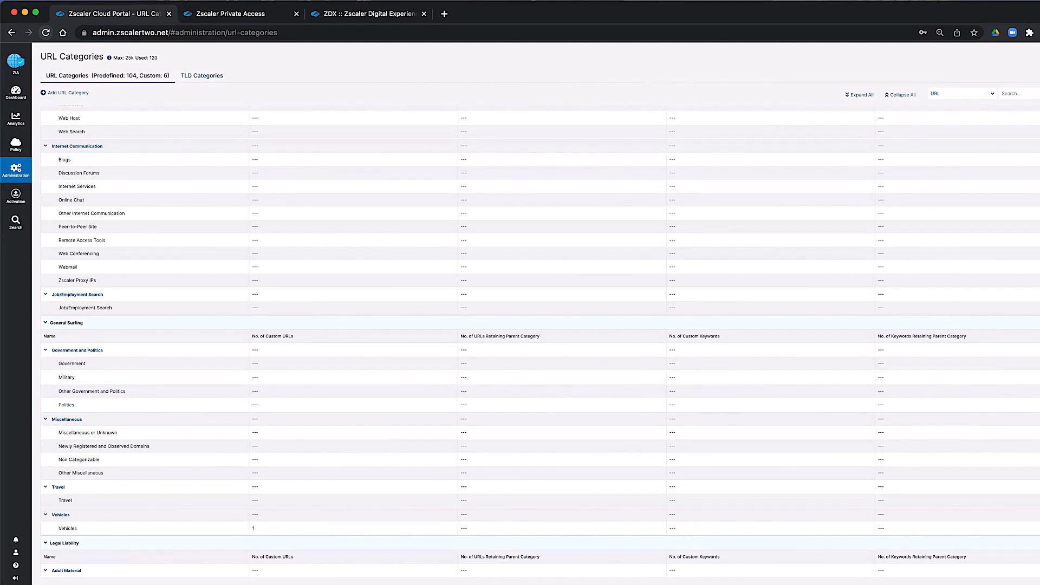
pyautogui.scroll(15, 355, 255)
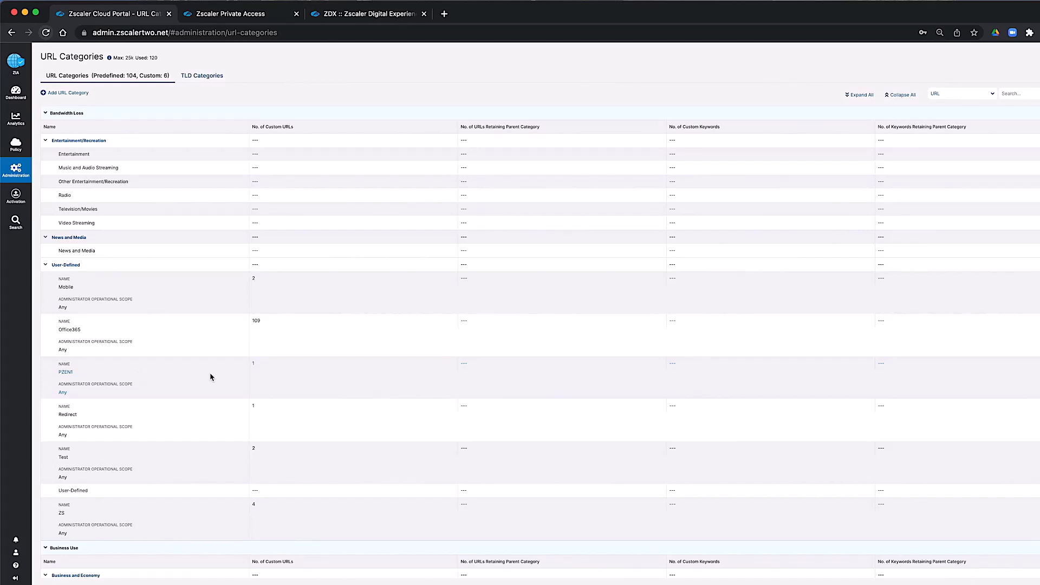
# - Review the Bandwidth Classes settings for cloud applications, large files with its minimum file size options, web conferencing and VoIP applications
pyautogui.click(16, 169)
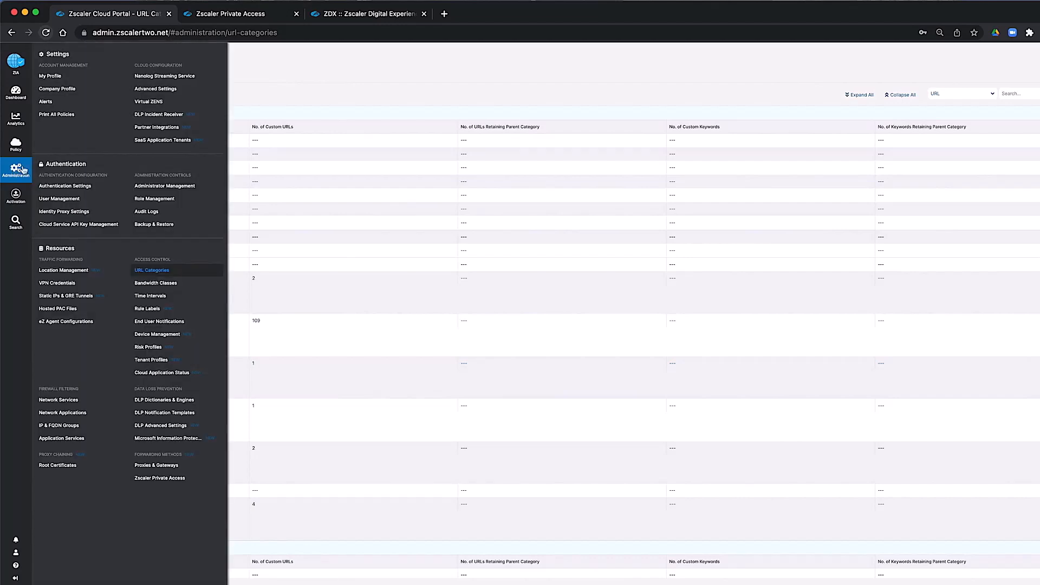
pyautogui.click(157, 284)
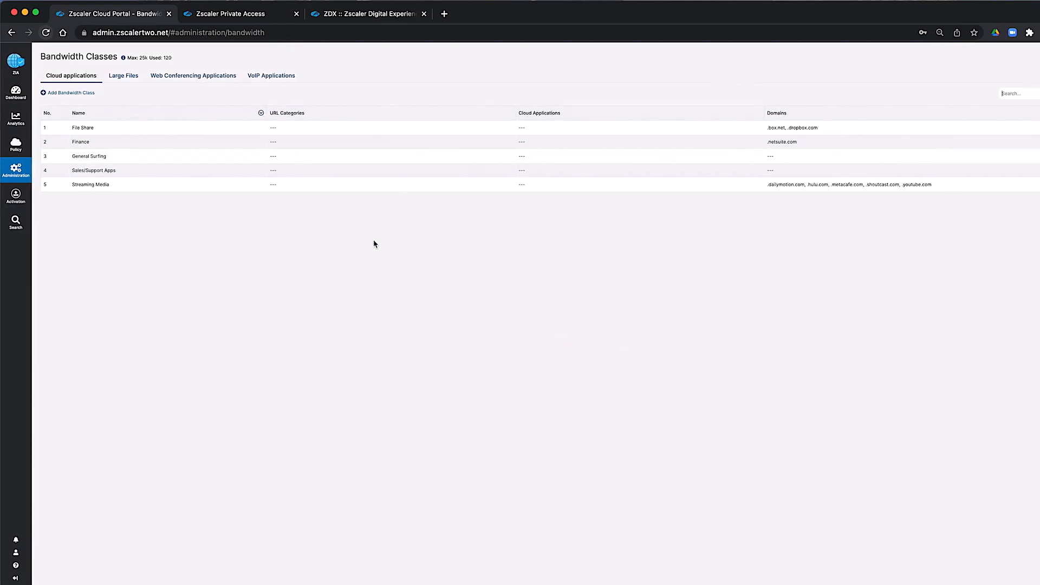
pyautogui.click(123, 75)
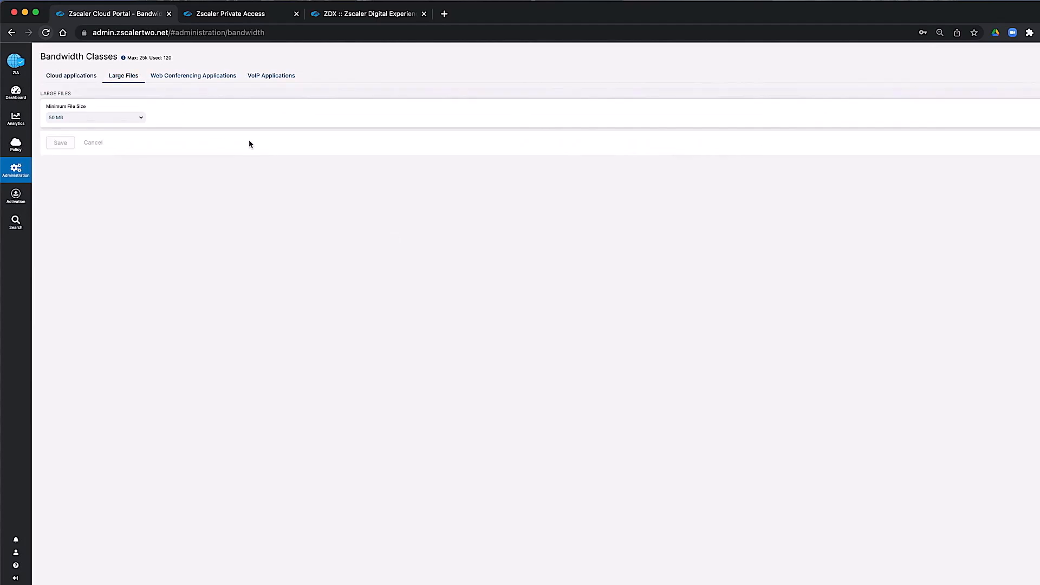
pyautogui.click(140, 119)
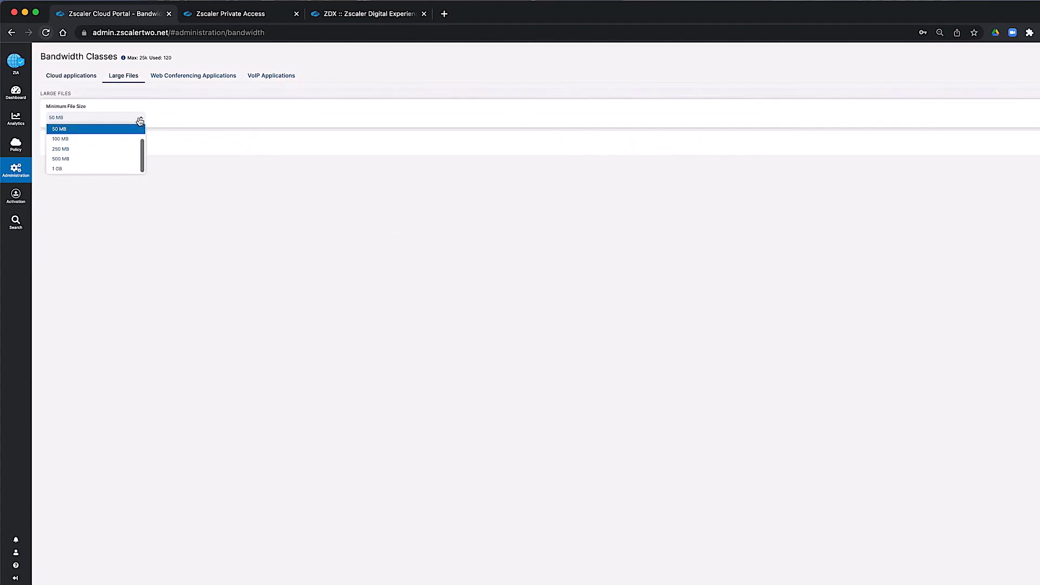
pyautogui.click(139, 119)
pyautogui.click(188, 77)
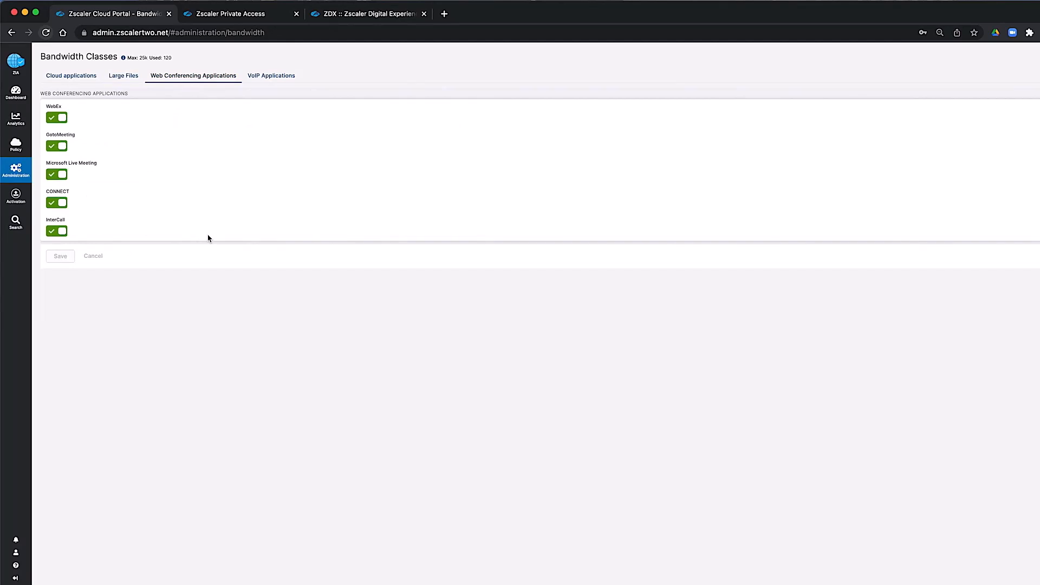
pyautogui.click(275, 81)
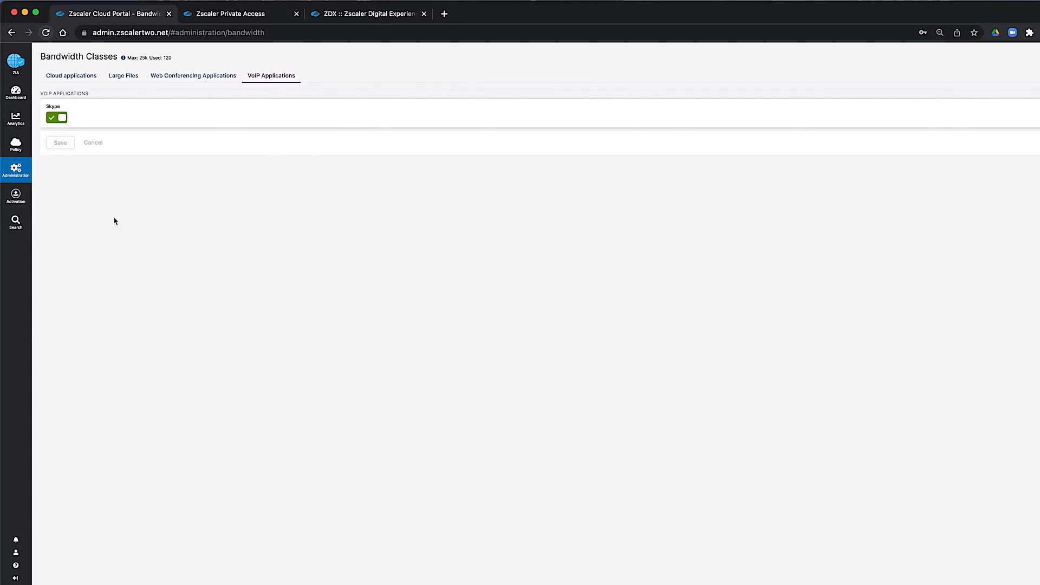
# - View the configured Time Intervals and the Rule Labels resources
pyautogui.click(16, 170)
pyautogui.click(155, 295)
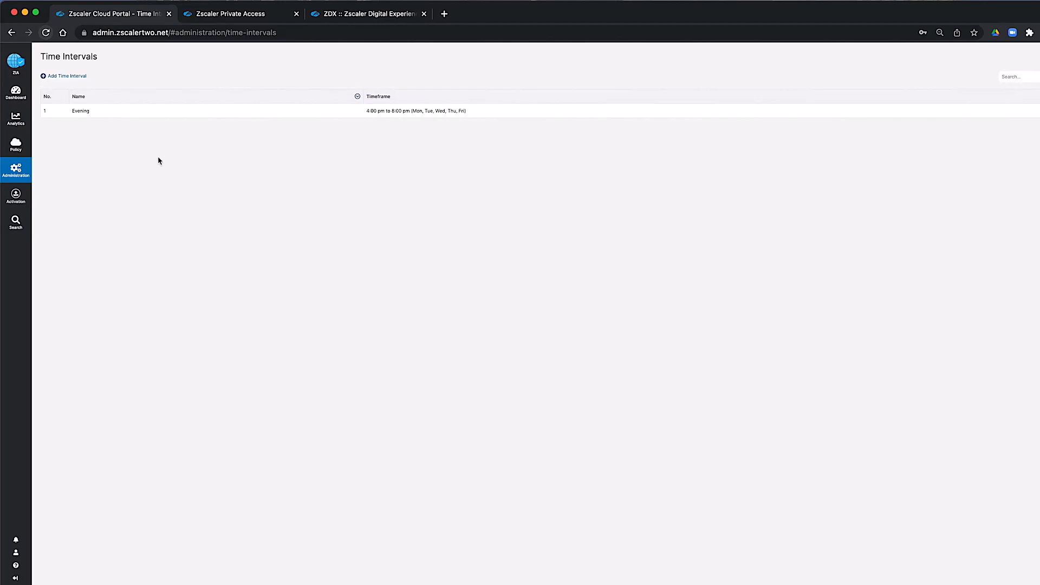
pyautogui.click(21, 177)
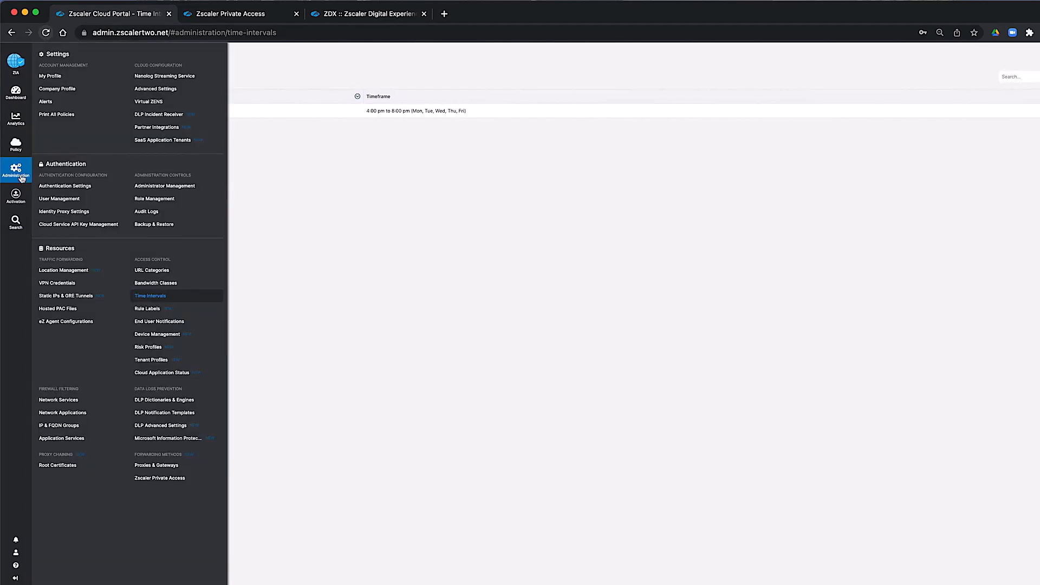
pyautogui.click(154, 308)
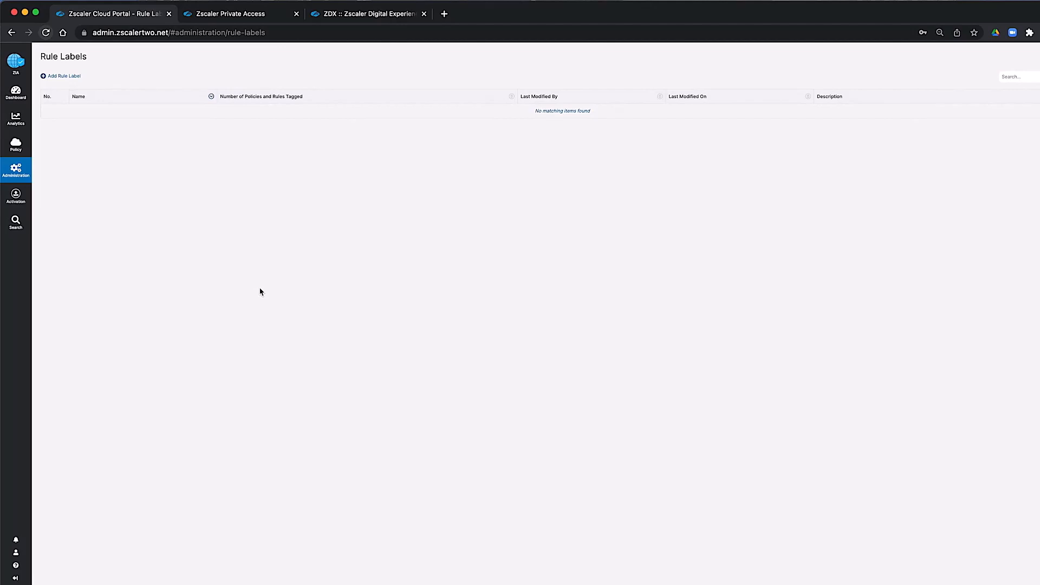
# - Examine the Network Services list with its TCP and UDP destination ports, and check the service groups
pyautogui.moveTo(18, 174)
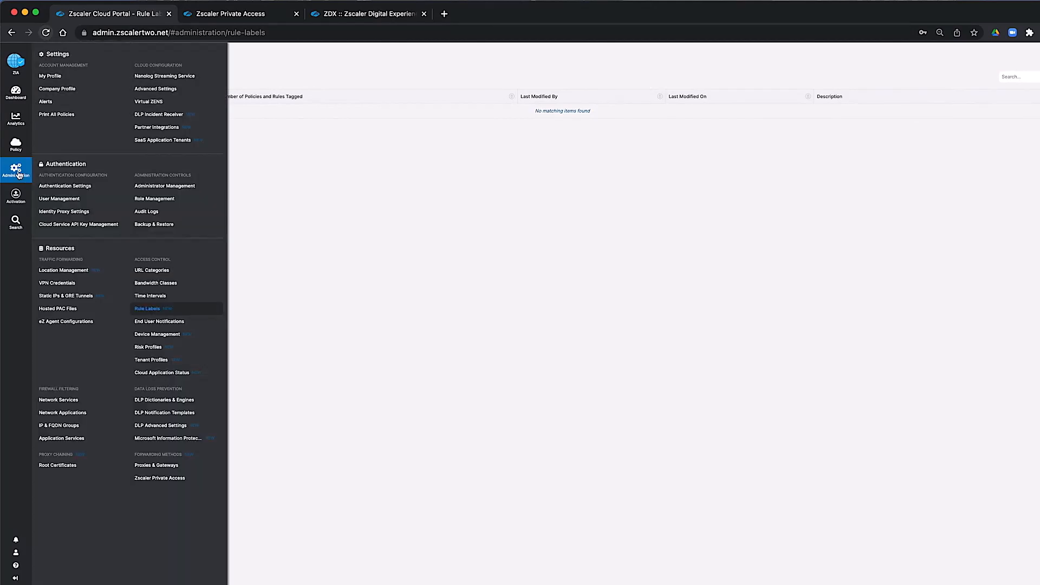
pyautogui.click(77, 405)
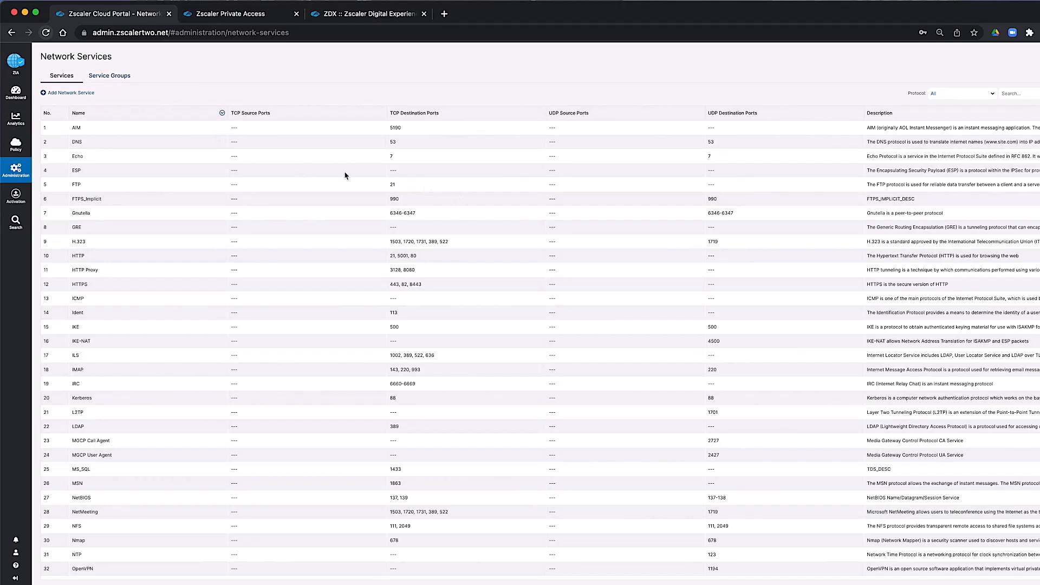
pyautogui.moveTo(396, 141); pyautogui.dragTo(376, 139)
pyautogui.click(109, 77)
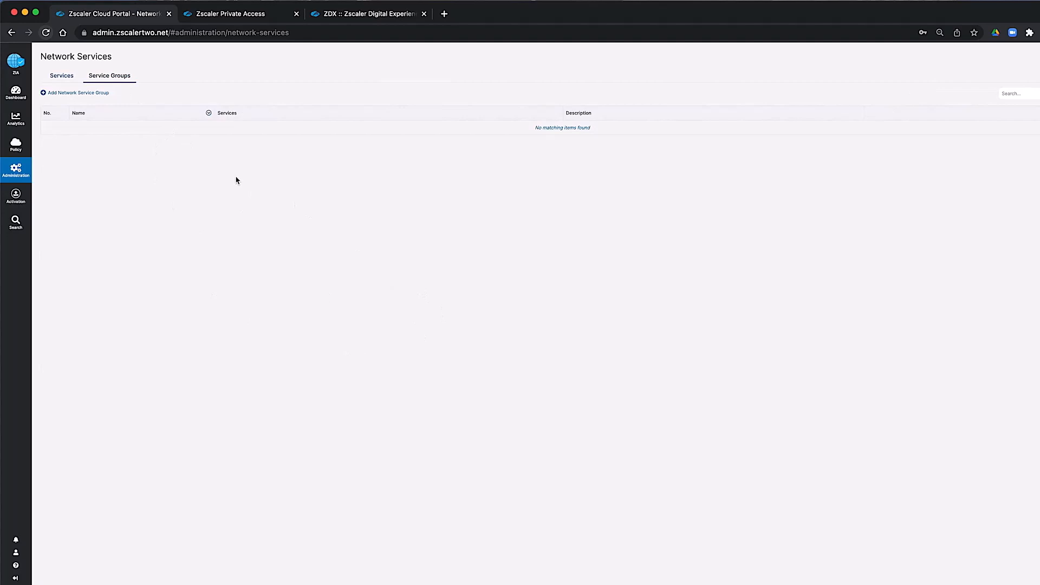
pyautogui.click(60, 78)
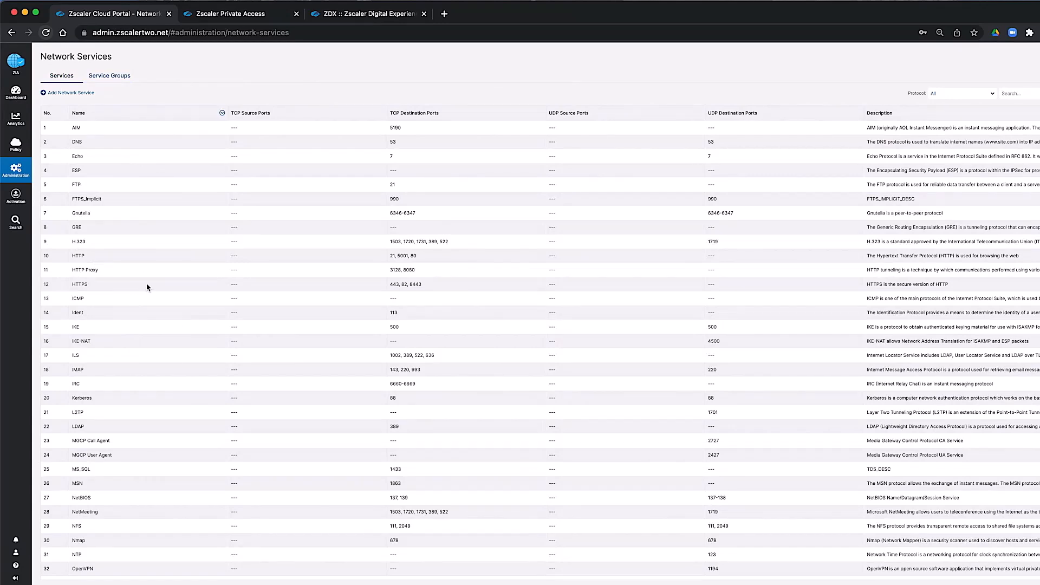
# - Browse the Network Applications list by name and category, and check its application groups and DNS application groups
pyautogui.click(16, 171)
pyautogui.click(80, 414)
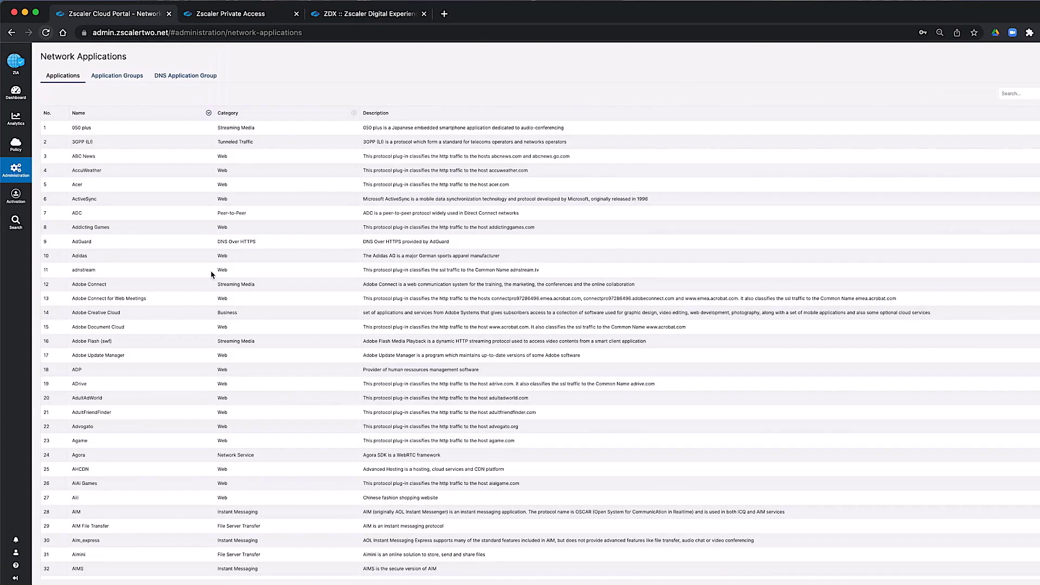
pyautogui.scroll(-10, 247, 347)
pyautogui.scroll(-20, 247, 345)
pyautogui.scroll(-18, 247, 348)
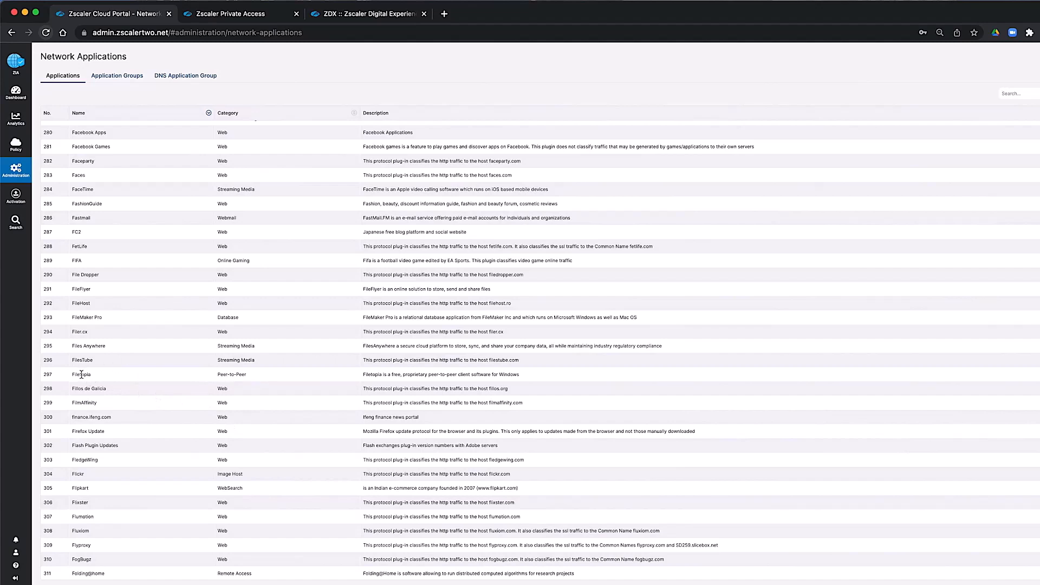
pyautogui.moveTo(240, 374); pyautogui.dragTo(216, 374)
pyautogui.click(116, 77)
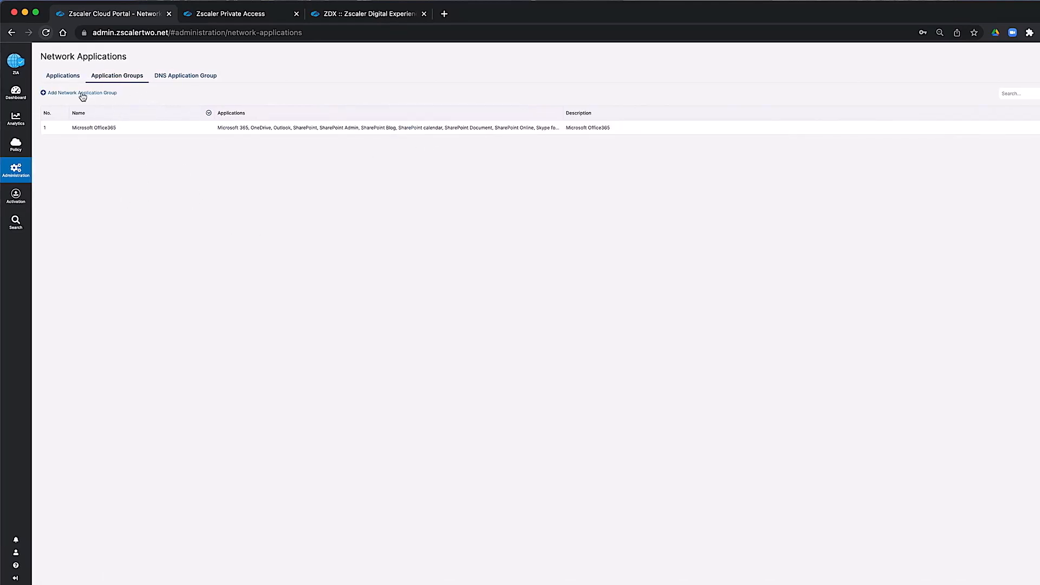
pyautogui.click(212, 78)
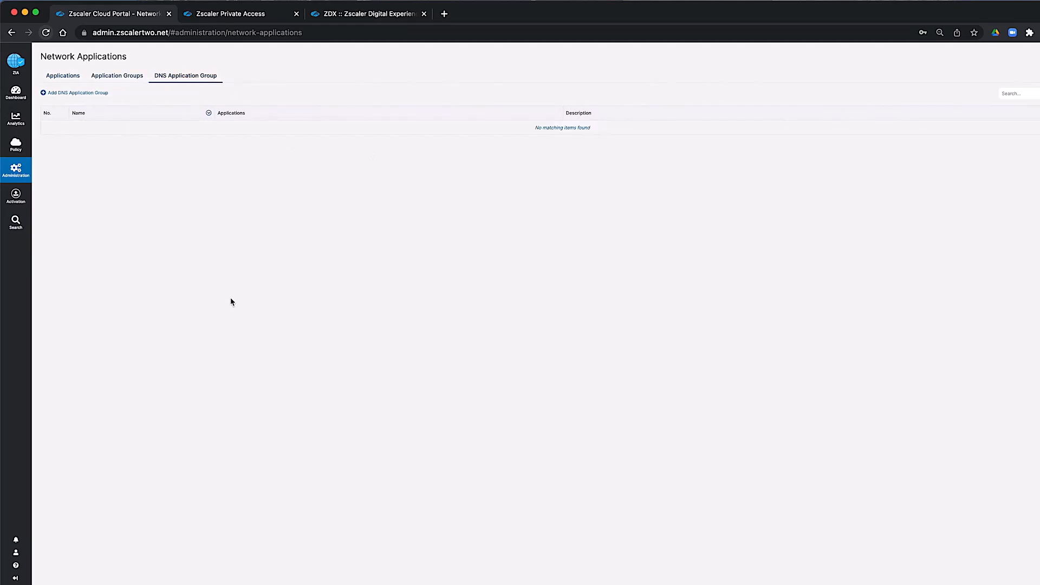
# - Open IP & FQDN Groups and inspect the fields for adding a source IP group without saving one
pyautogui.moveTo(25, 182)
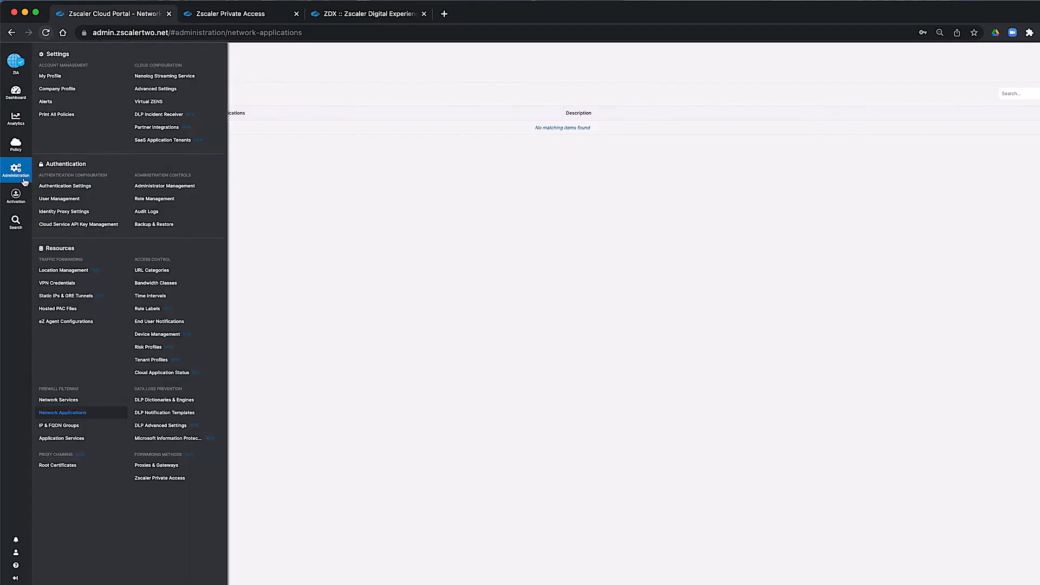
pyautogui.click(76, 426)
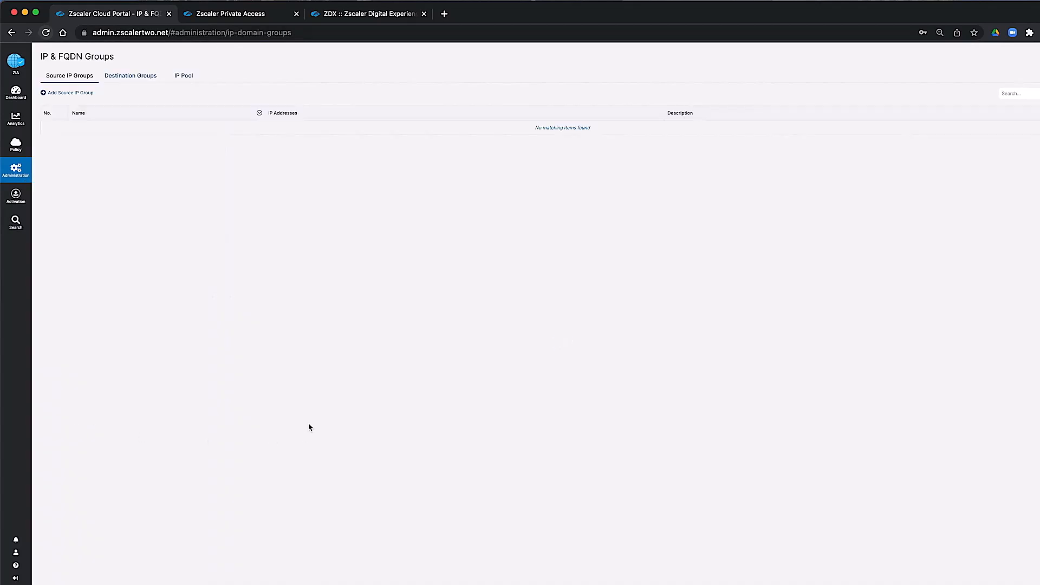
pyautogui.click(71, 94)
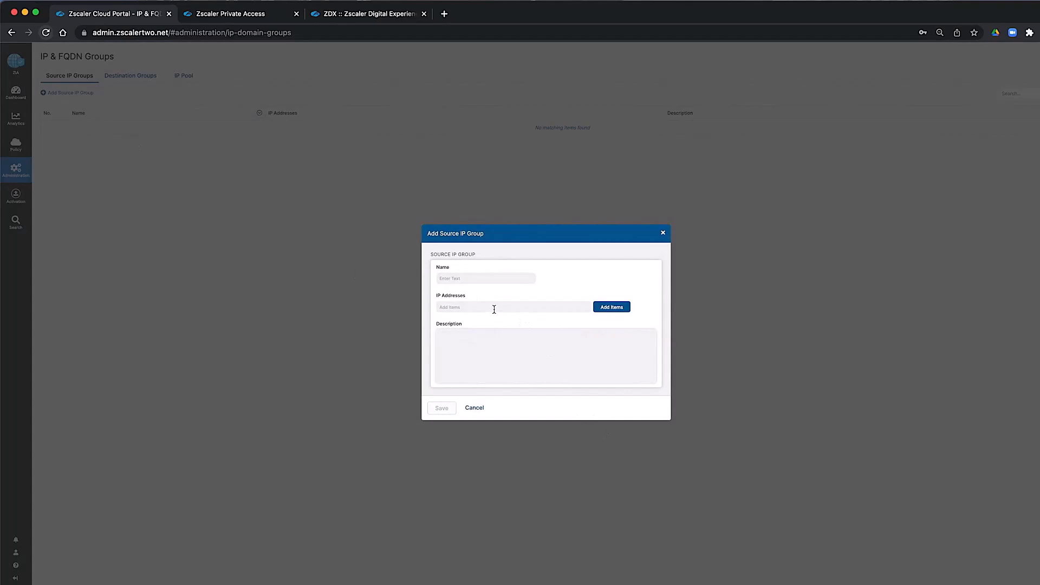
pyautogui.click(477, 411)
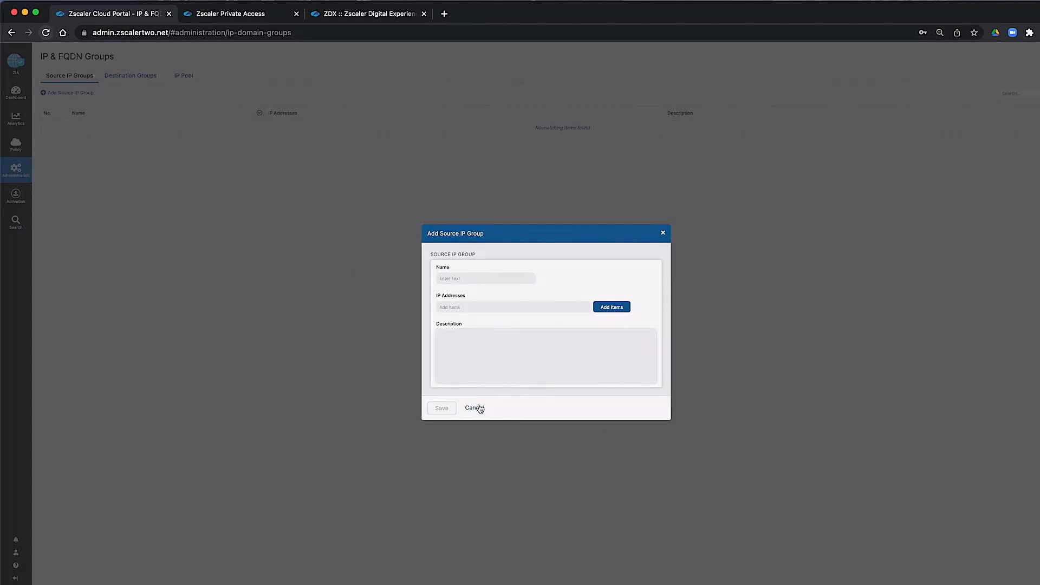
# - Inspect the new destination group form's FQDN and Other types and country choices without saving, and view the IP pools
pyautogui.click(139, 76)
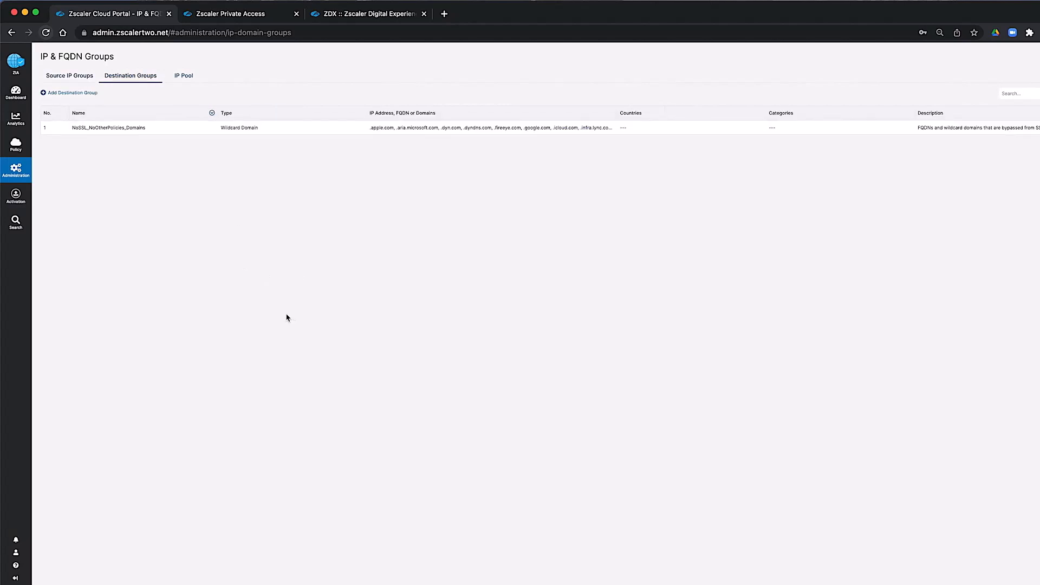
pyautogui.click(76, 93)
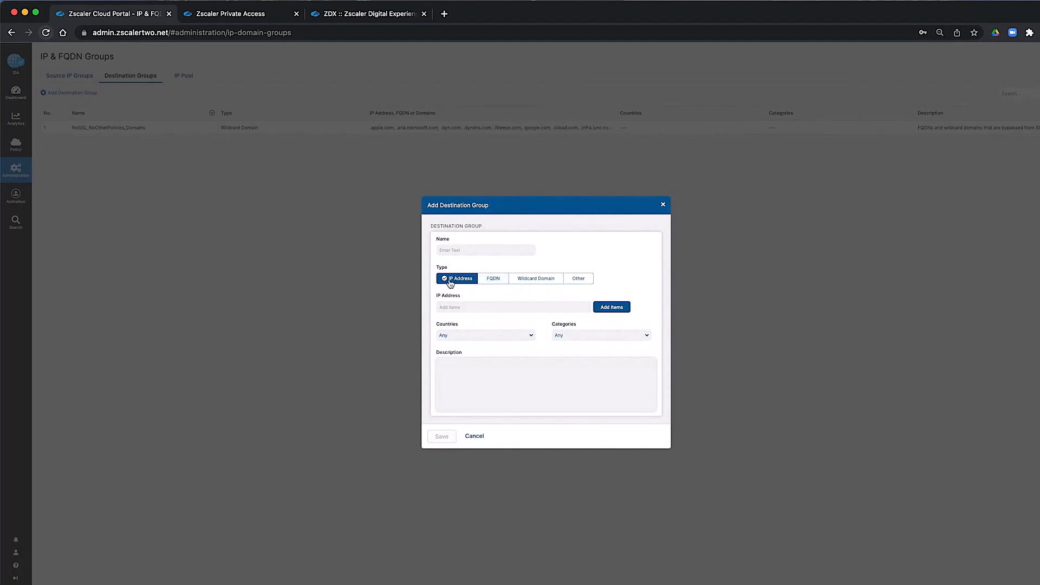
pyautogui.click(493, 278)
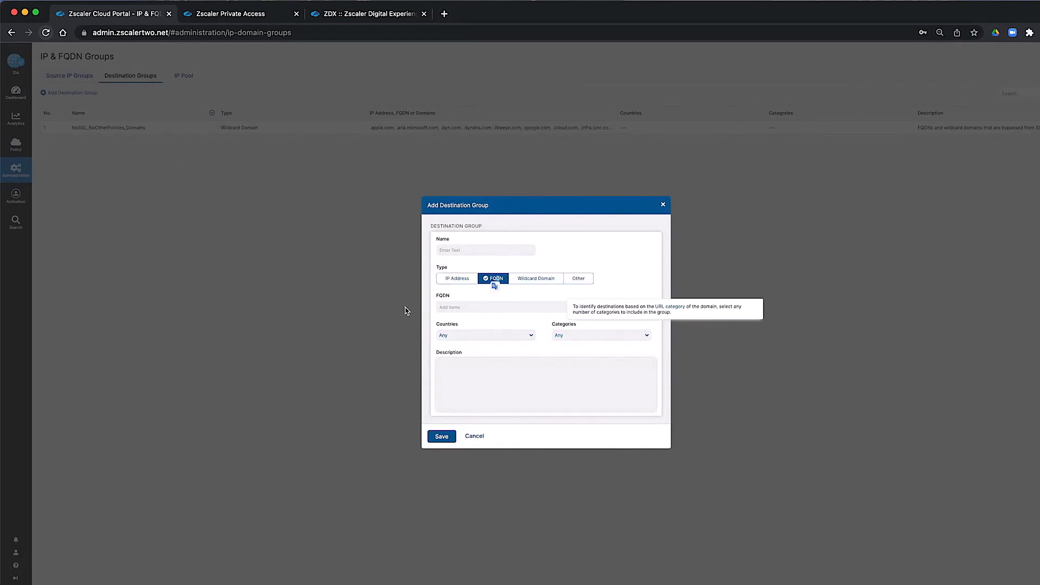
pyautogui.click(578, 278)
pyautogui.click(520, 309)
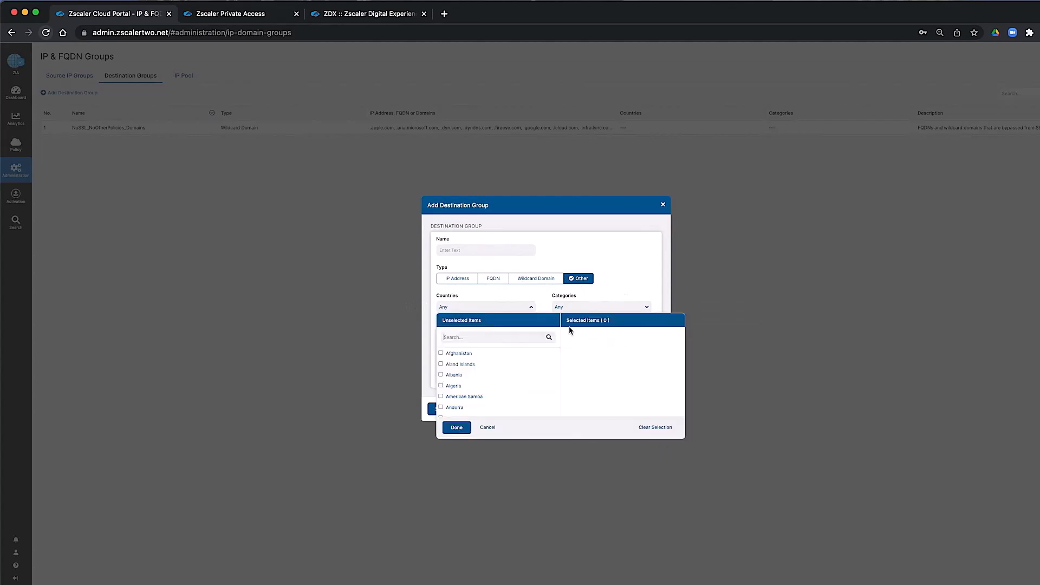
pyautogui.click(528, 304)
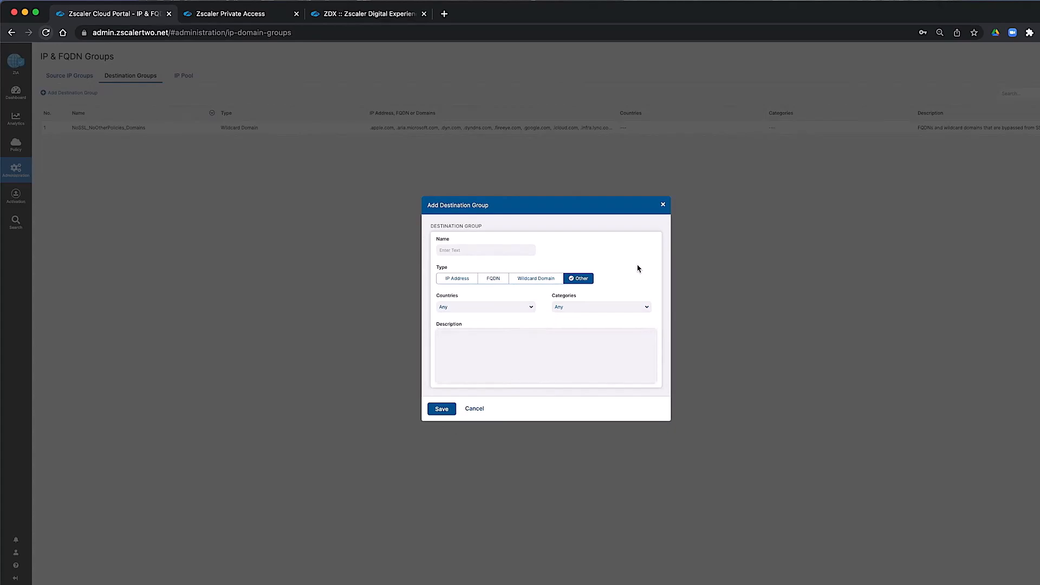
pyautogui.click(475, 409)
pyautogui.click(184, 75)
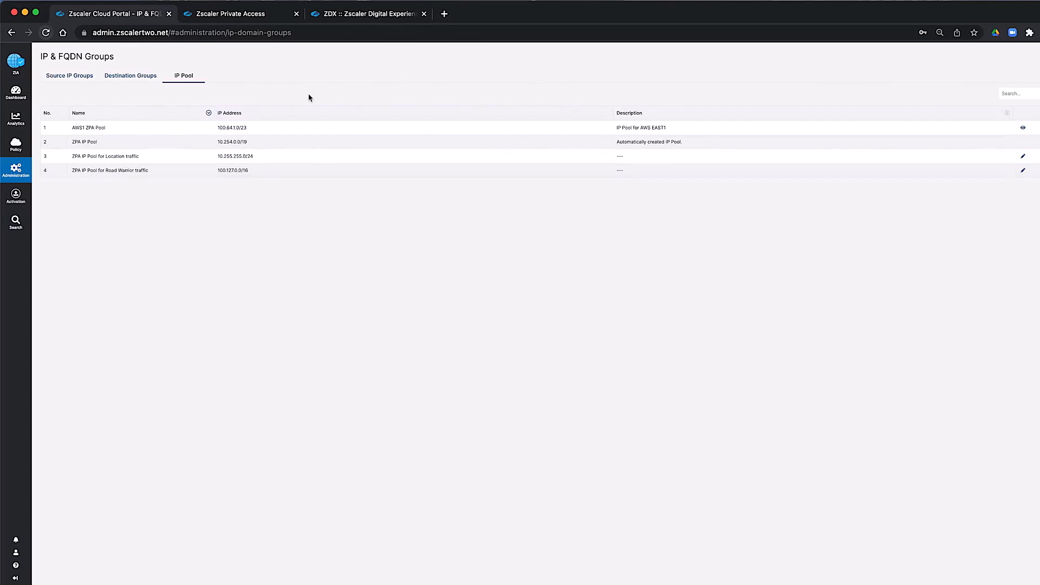
# - Review the names and IP addresses of the locations in Location Management, and open the Zscaler Private Access gateway list
pyautogui.moveTo(9, 166)
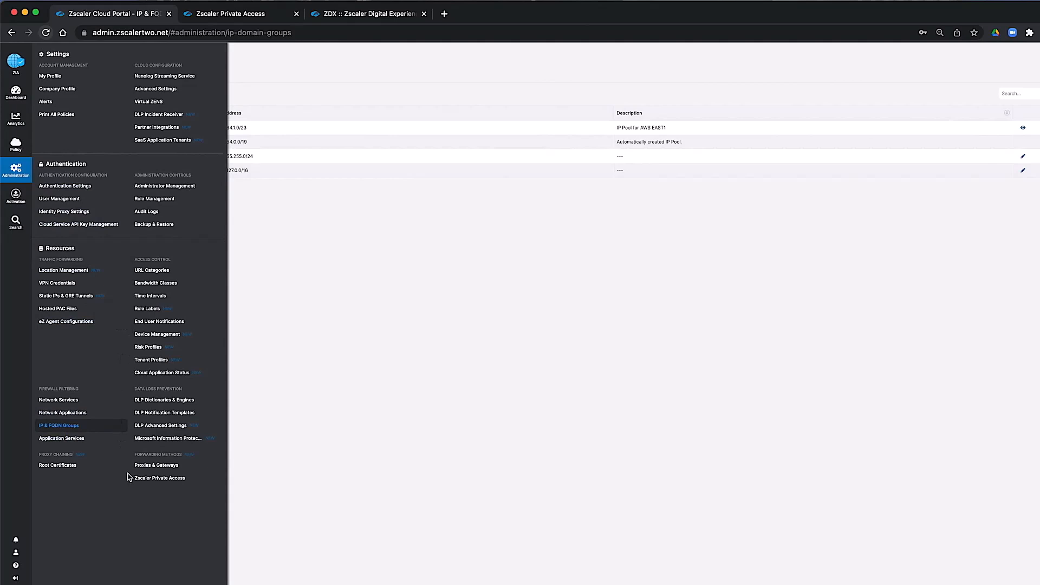
pyautogui.click(67, 270)
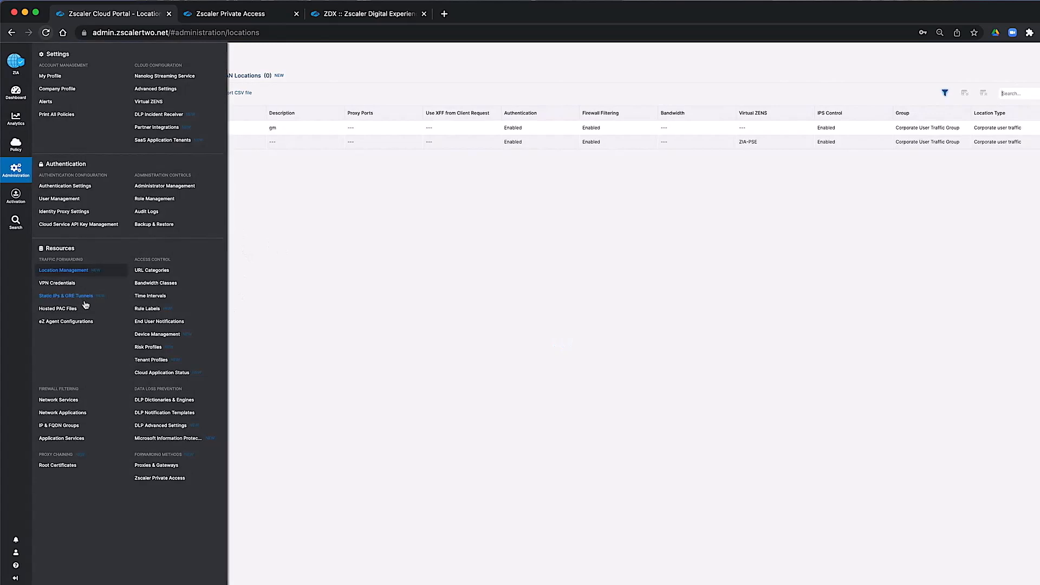
pyautogui.click(81, 274)
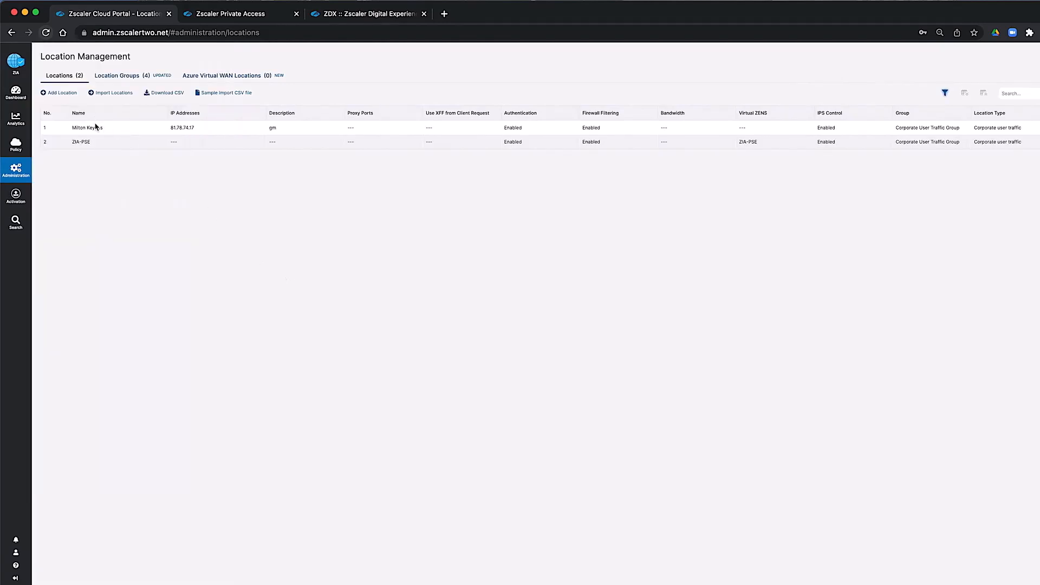
pyautogui.moveTo(72, 127); pyautogui.dragTo(113, 129)
pyautogui.moveTo(171, 127); pyautogui.dragTo(196, 128)
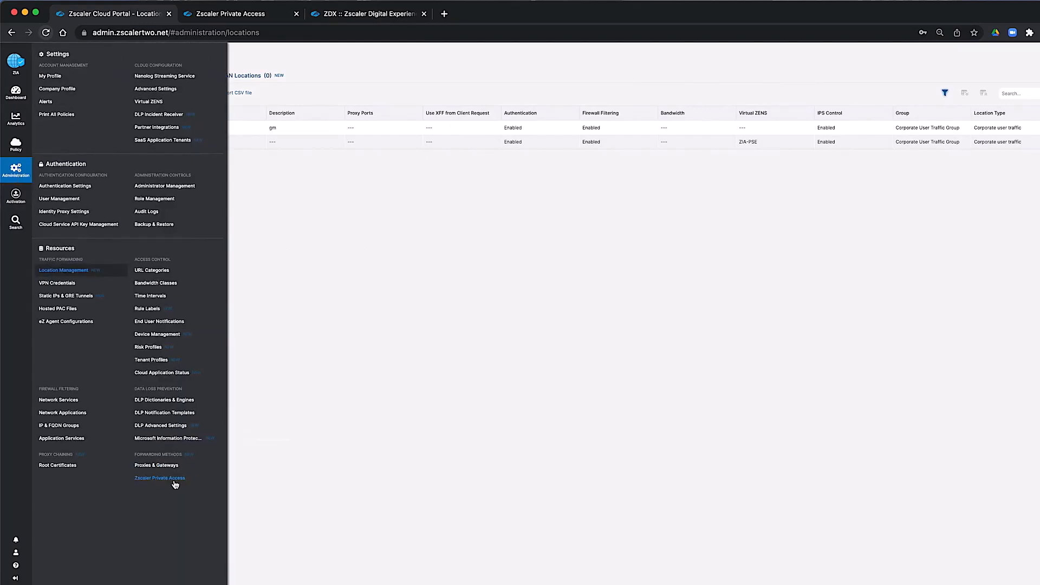
pyautogui.click(175, 484)
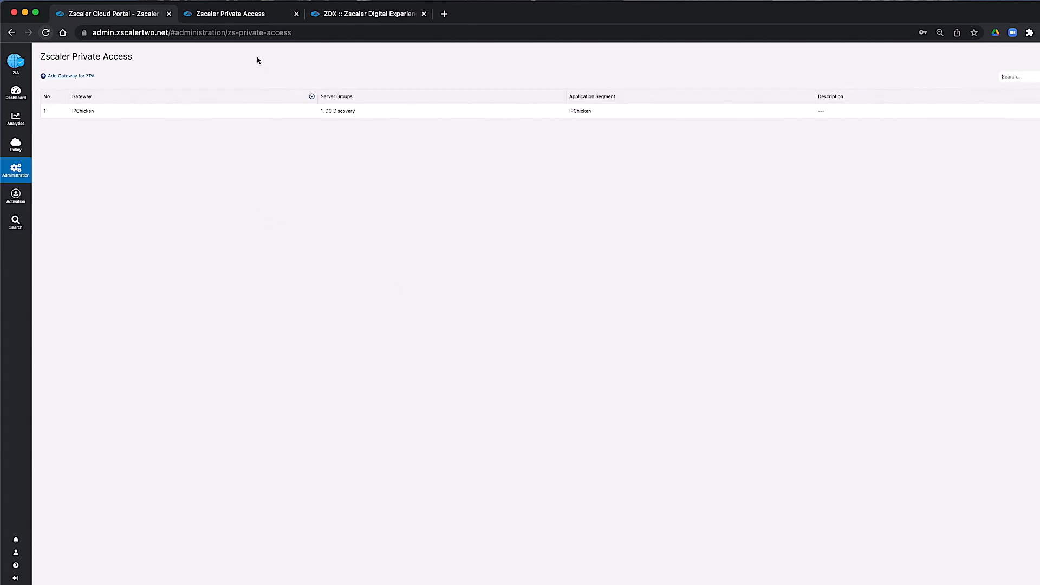
# - Check the proxy list in Proxies & Gateways, and browse the complete list of DLP dictionaries
pyautogui.click(16, 170)
pyautogui.click(162, 464)
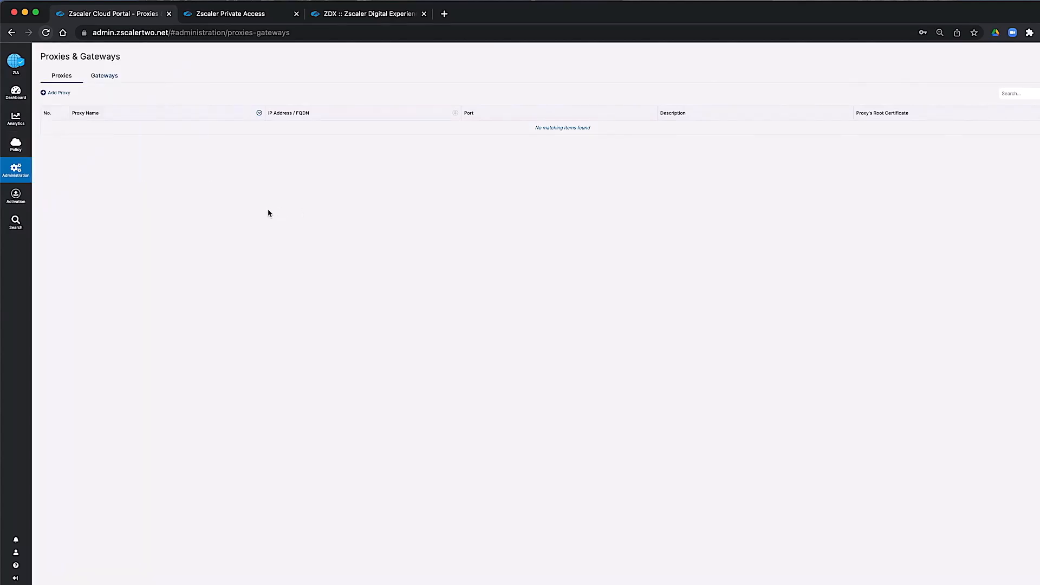
pyautogui.moveTo(21, 181)
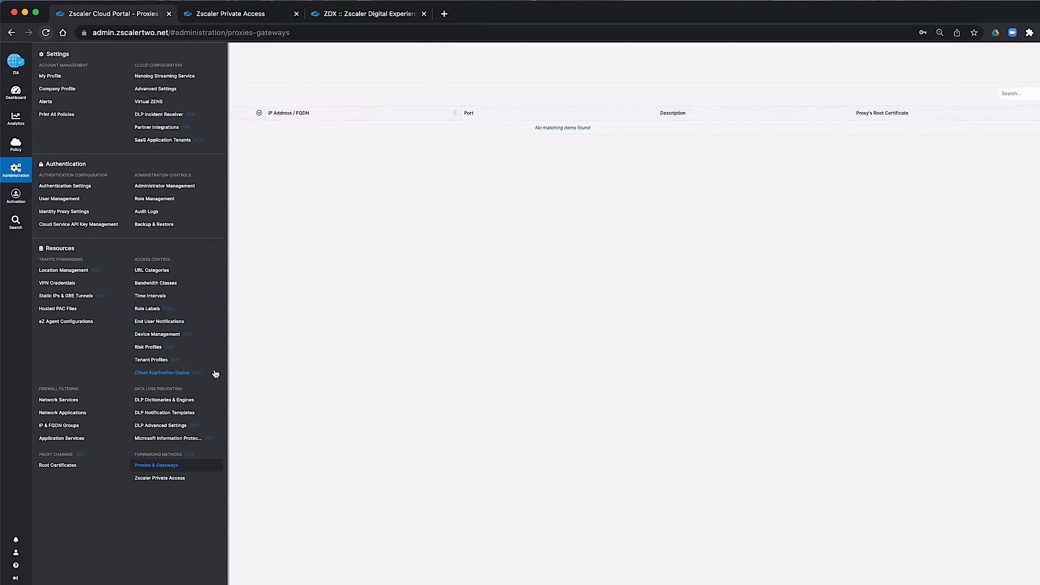
pyautogui.click(179, 400)
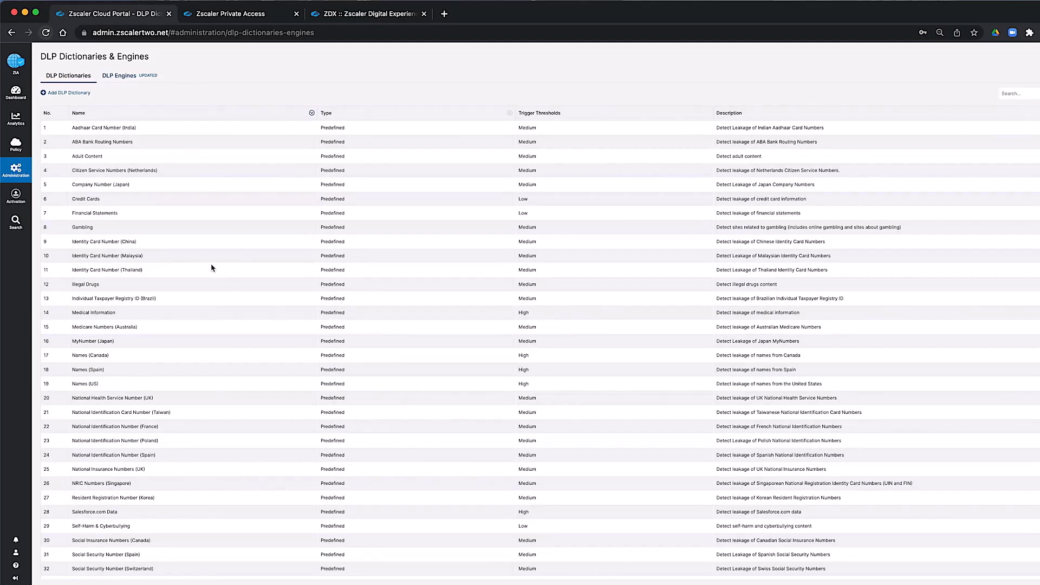
pyautogui.scroll(-4, 153, 372)
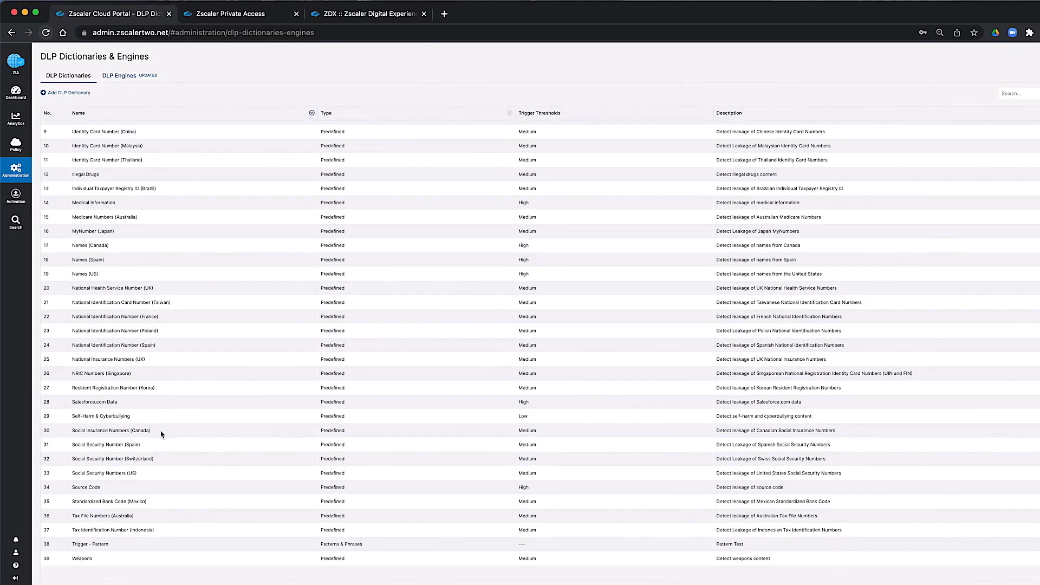
pyautogui.scroll(4, 161, 434)
# - Review the DLP engines and highlight the US Social Security Numbers condition in the PCI engine's dictionaries
pyautogui.click(119, 77)
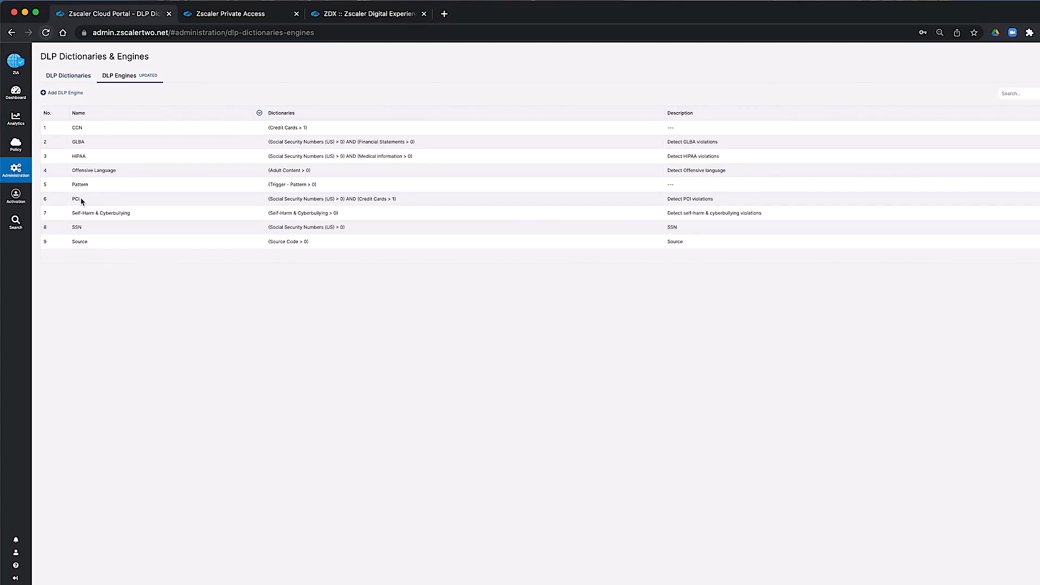
pyautogui.moveTo(338, 201); pyautogui.dragTo(268, 198)
pyautogui.click(16, 168)
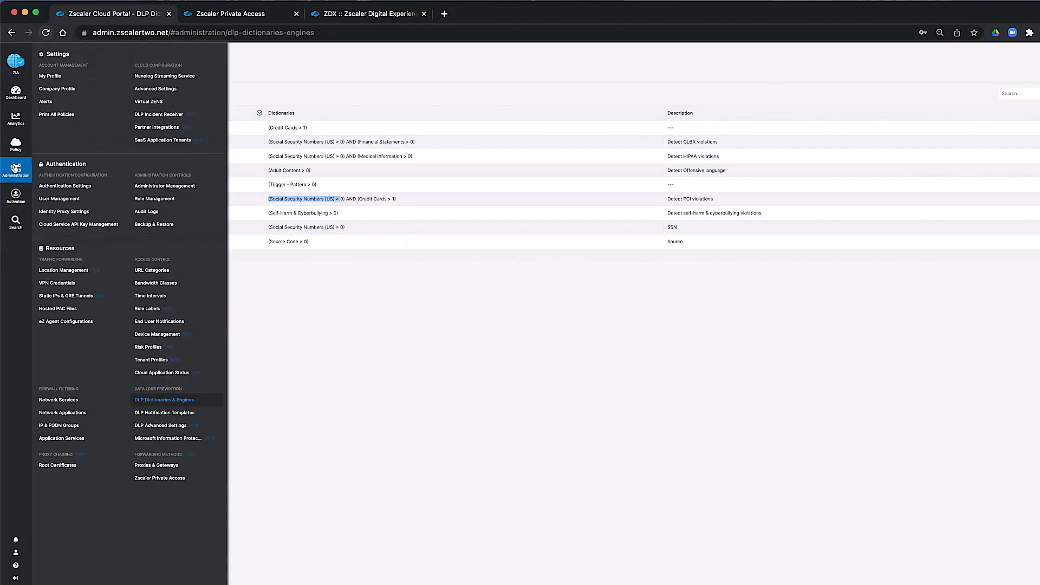
# - Open the Block Adult rule in the URL & Cloud App Control policy and inspect its order, admin rank, name and label options
pyautogui.click(16, 145)
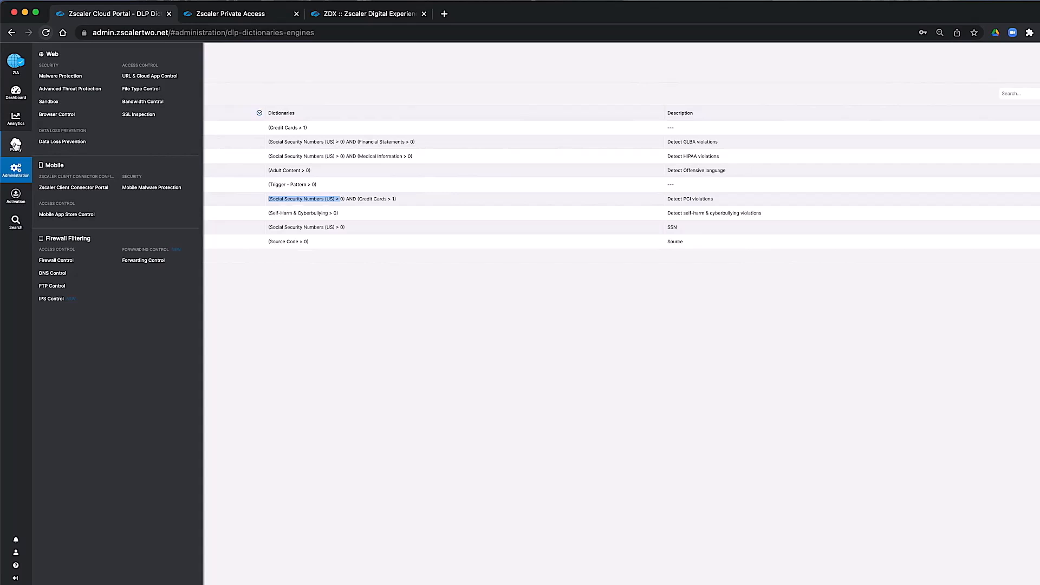
pyautogui.click(146, 76)
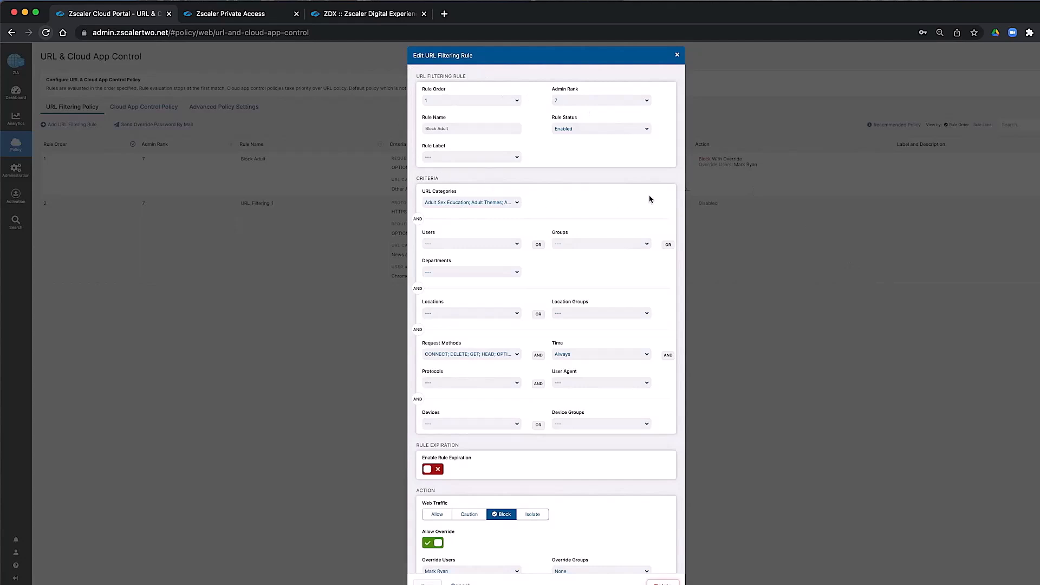
pyautogui.click(496, 103)
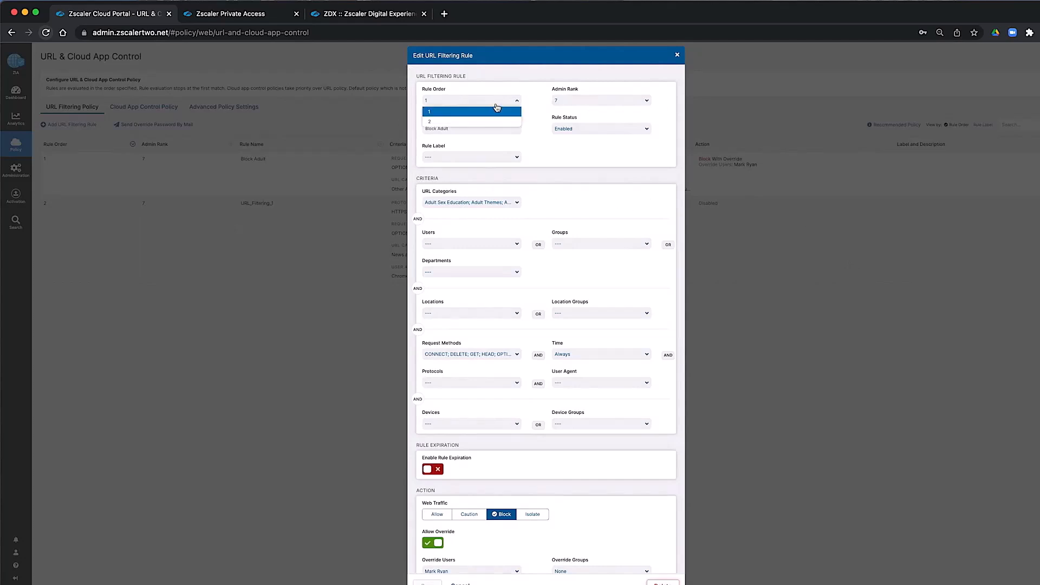
pyautogui.click(597, 101)
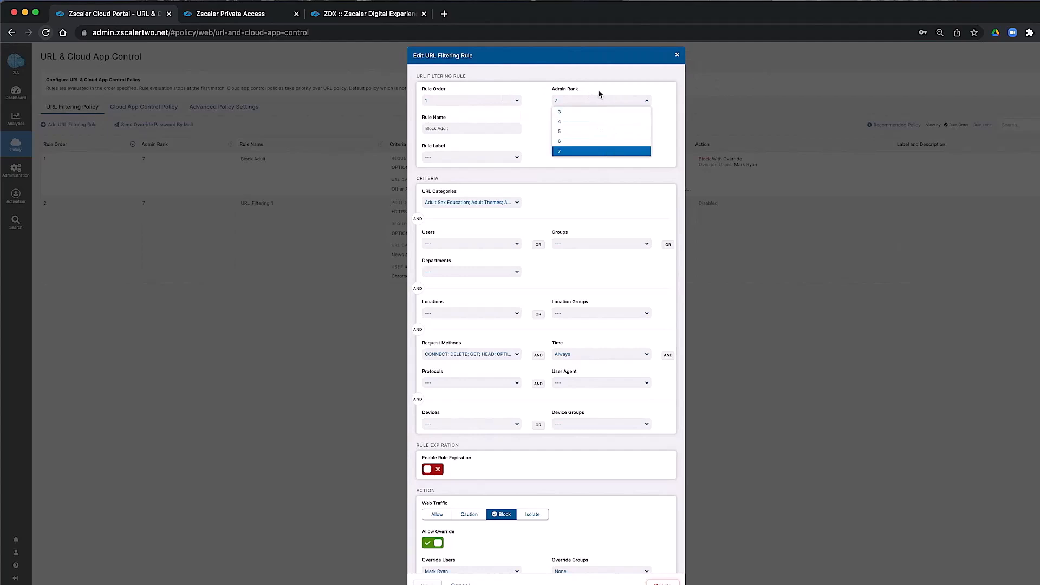
pyautogui.click(599, 94)
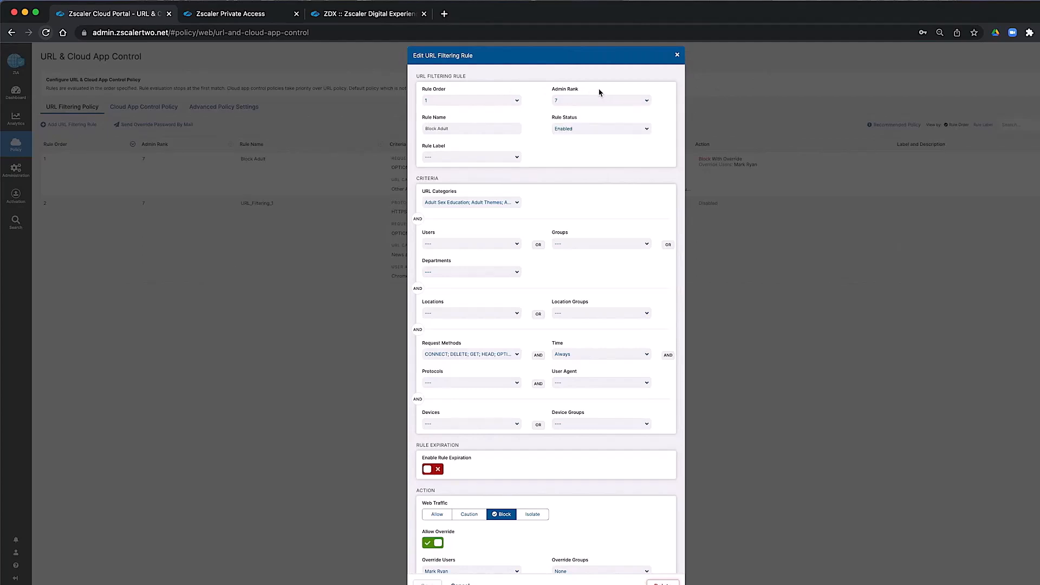
pyautogui.moveTo(517, 129); pyautogui.dragTo(383, 132)
pyautogui.click(495, 129)
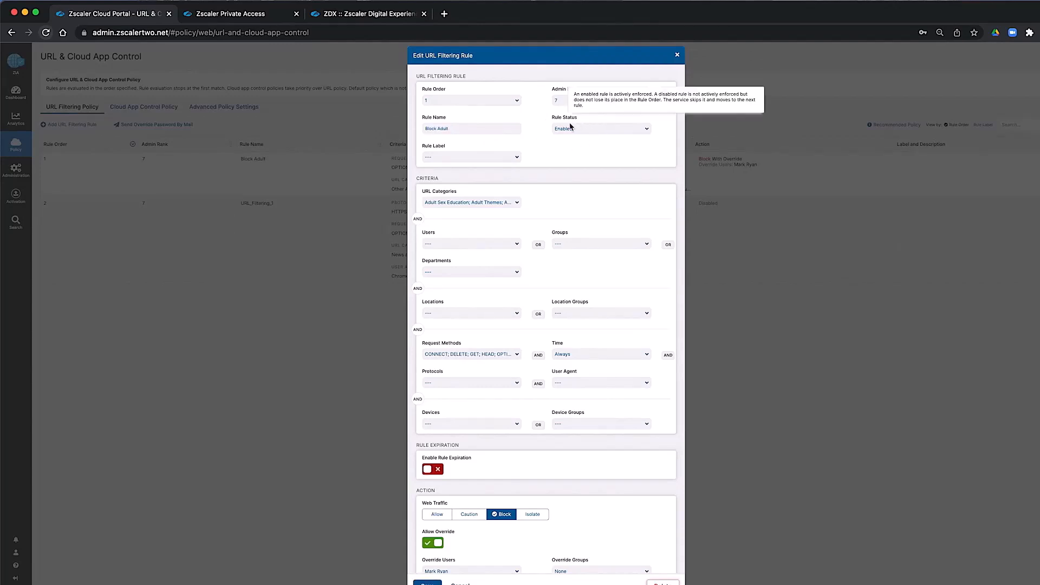
pyautogui.click(517, 161)
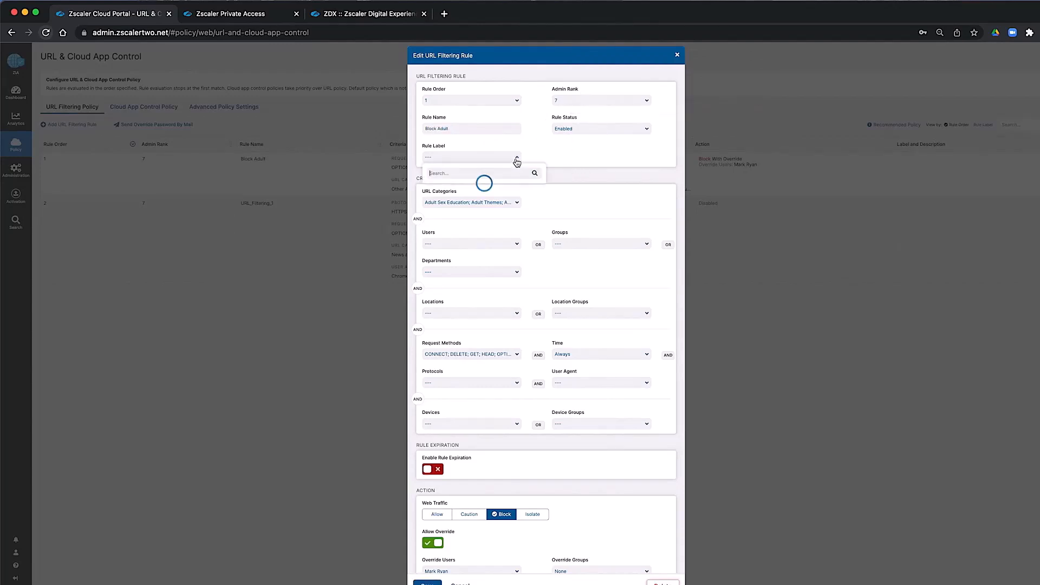
pyautogui.click(566, 155)
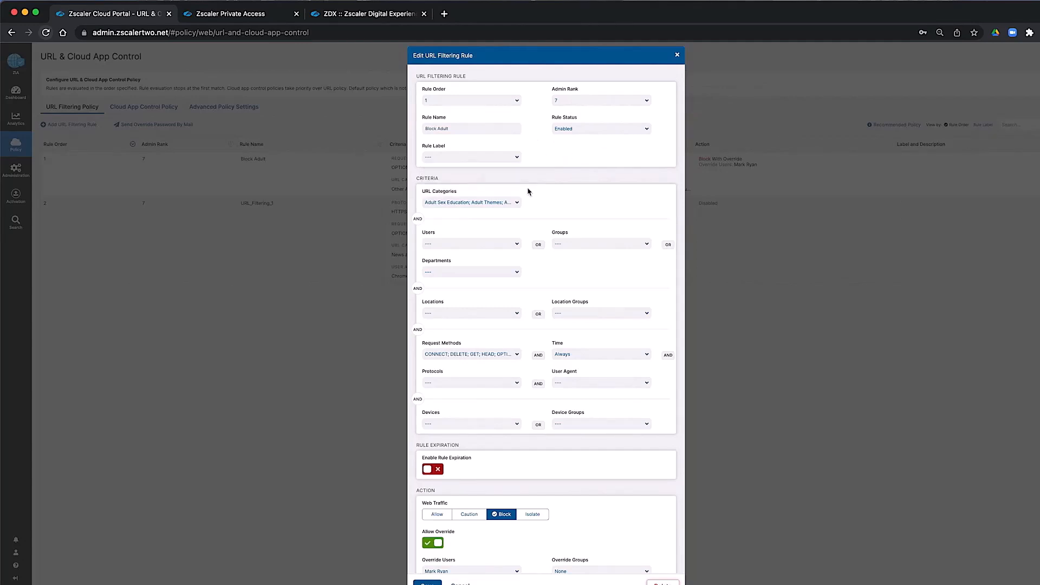
# - Browse the URL categories available to the Block Adult rule without changing the selection
pyautogui.click(518, 202)
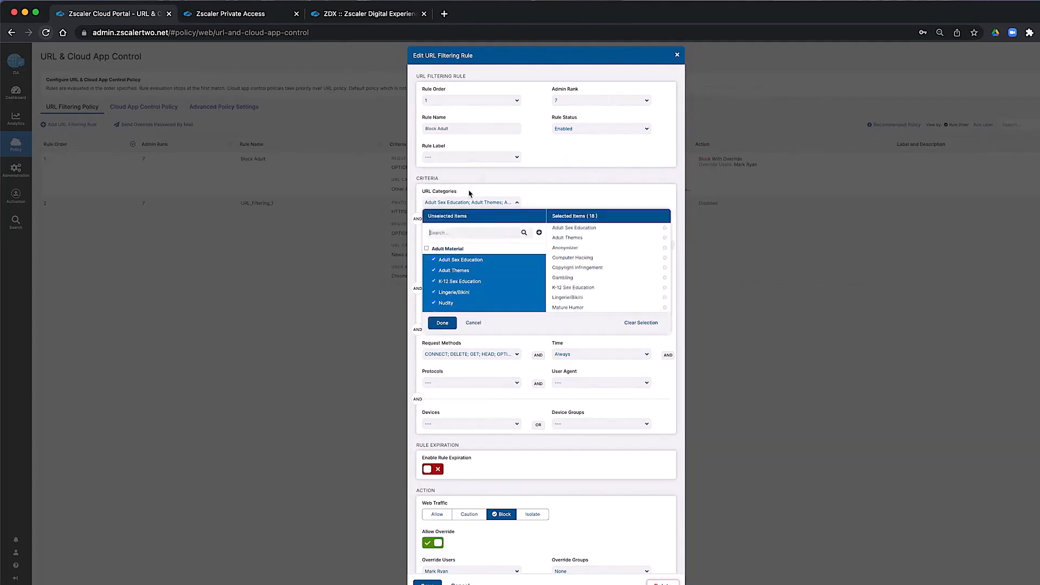
pyautogui.scroll(-10, 482, 279)
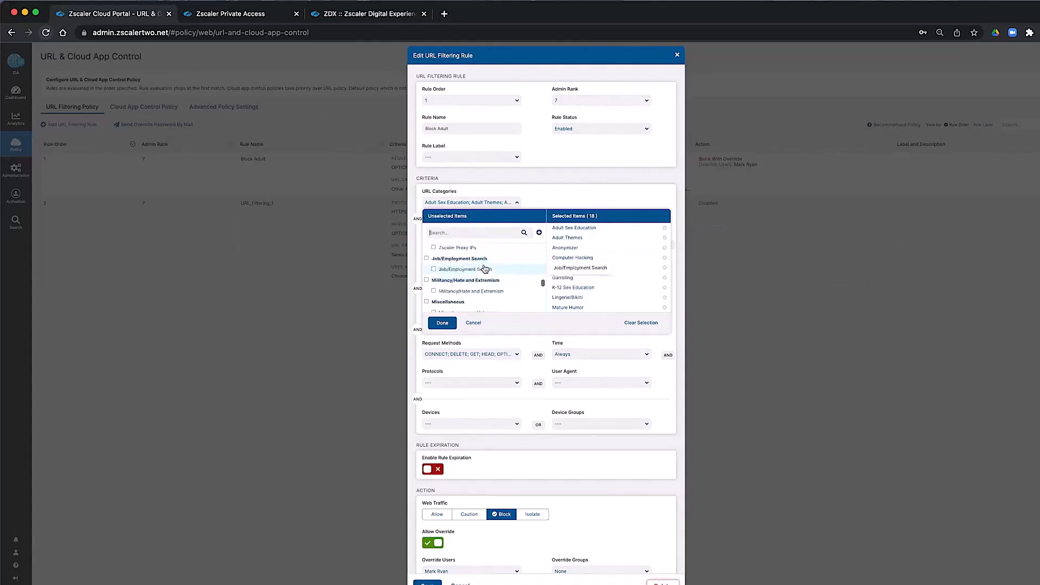
pyautogui.scroll(10, 486, 269)
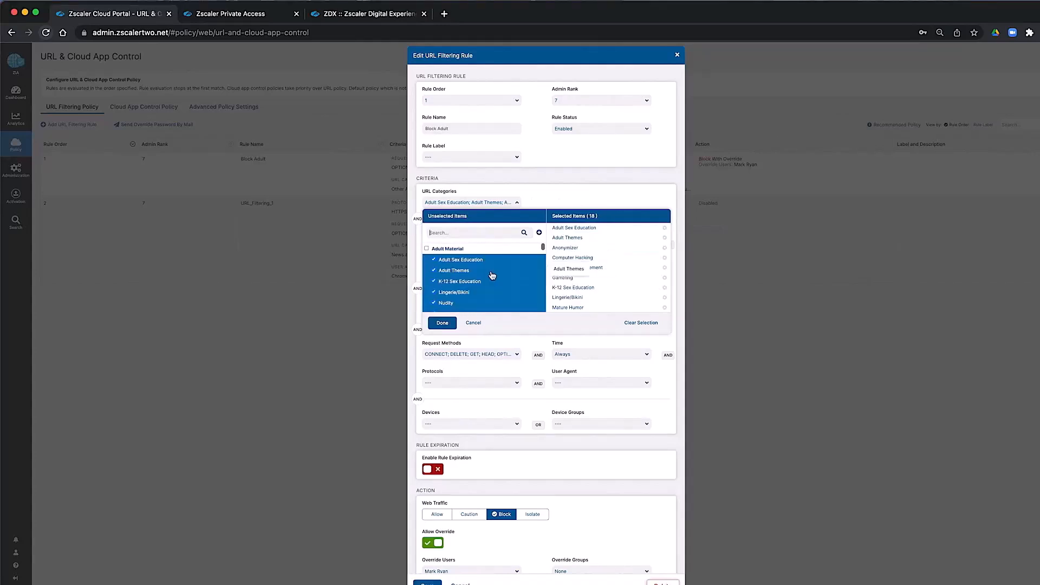
pyautogui.click(544, 197)
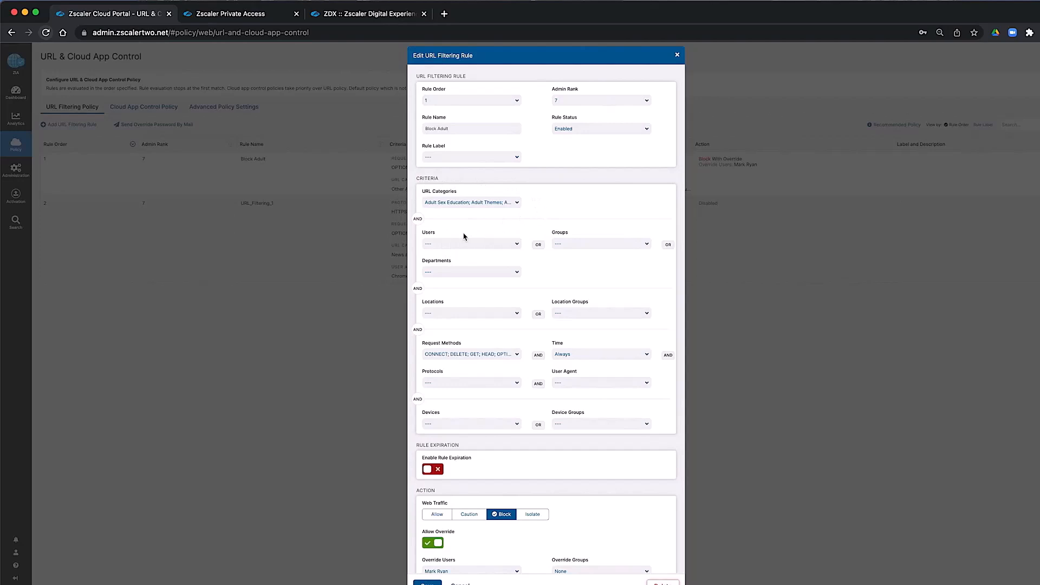
# - Set the Block Adult rule's Users criterion to its existing override user and its Groups criterion to Internet
pyautogui.click(482, 246)
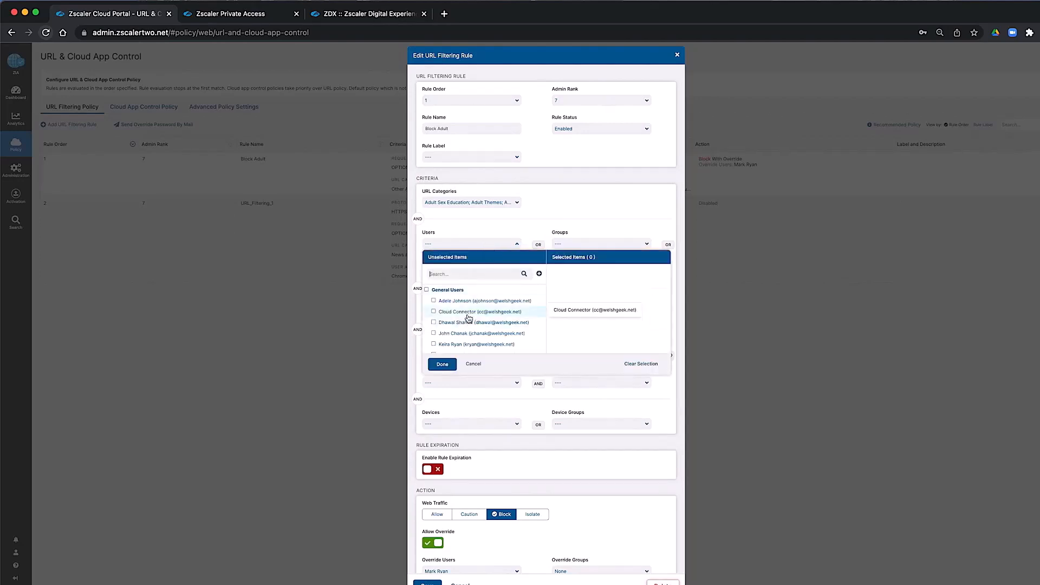
pyautogui.scroll(-2, 434, 338)
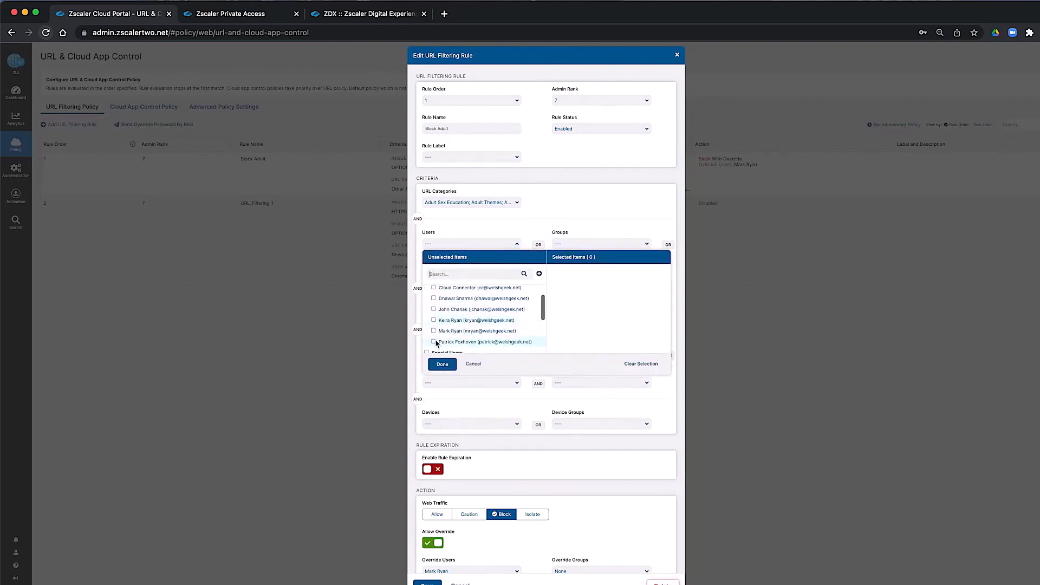
pyautogui.click(434, 331)
pyautogui.click(536, 217)
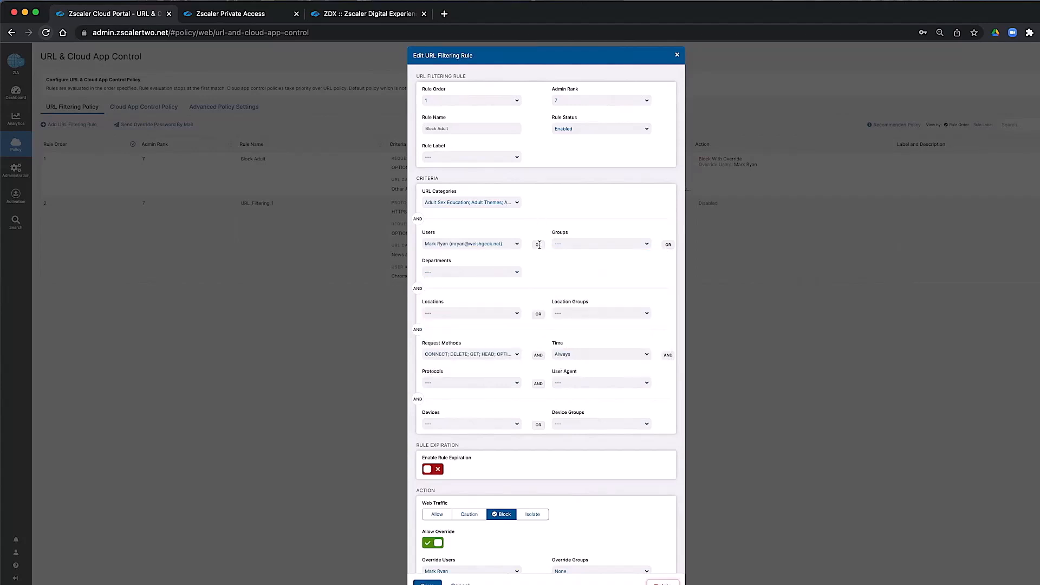
pyautogui.click(601, 245)
pyautogui.click(563, 290)
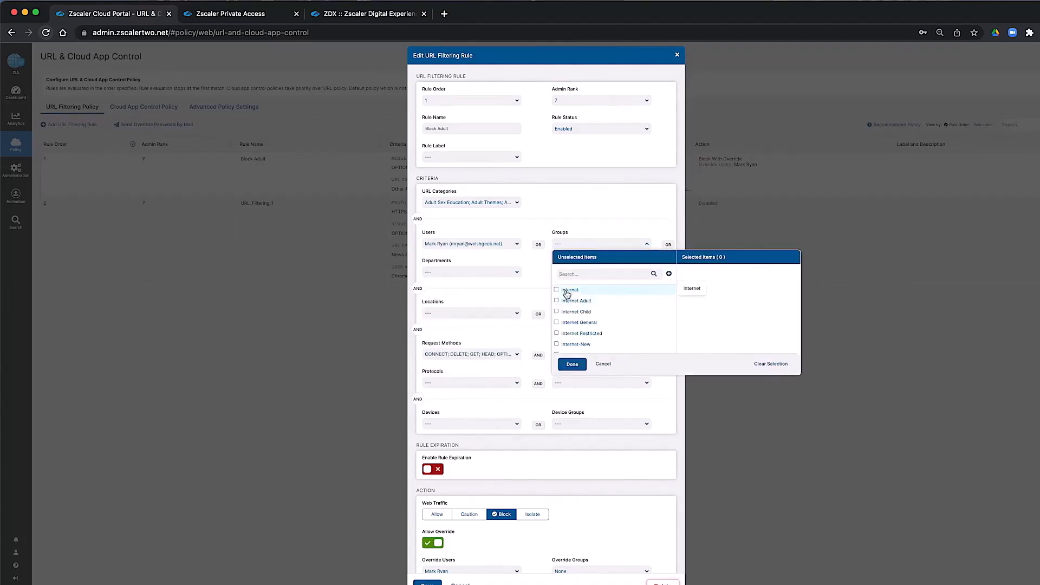
pyautogui.click(593, 221)
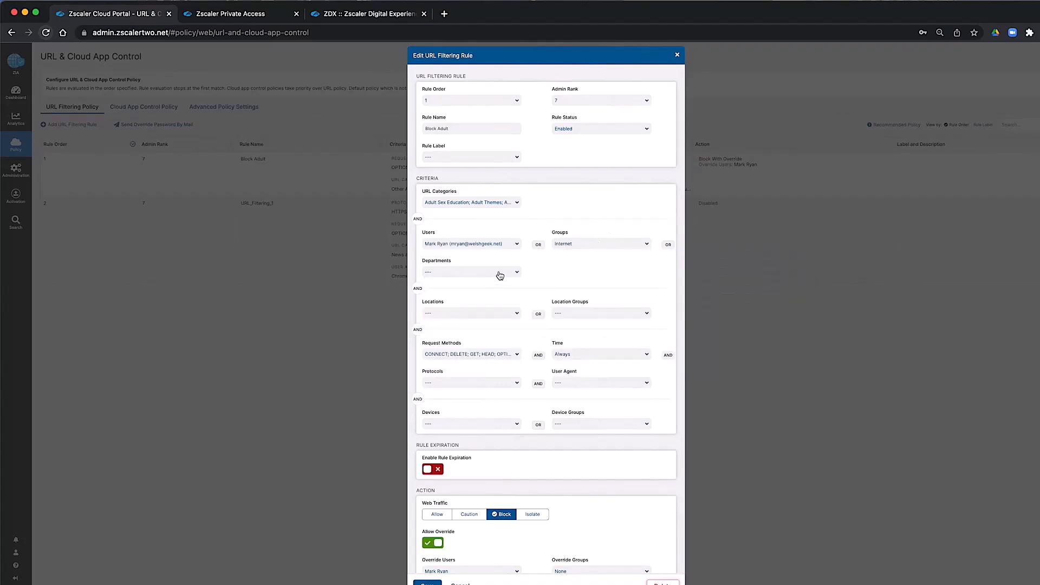
# - Set the rule's Departments criterion to Children and read the help note on the Users criterion
pyautogui.click(496, 273)
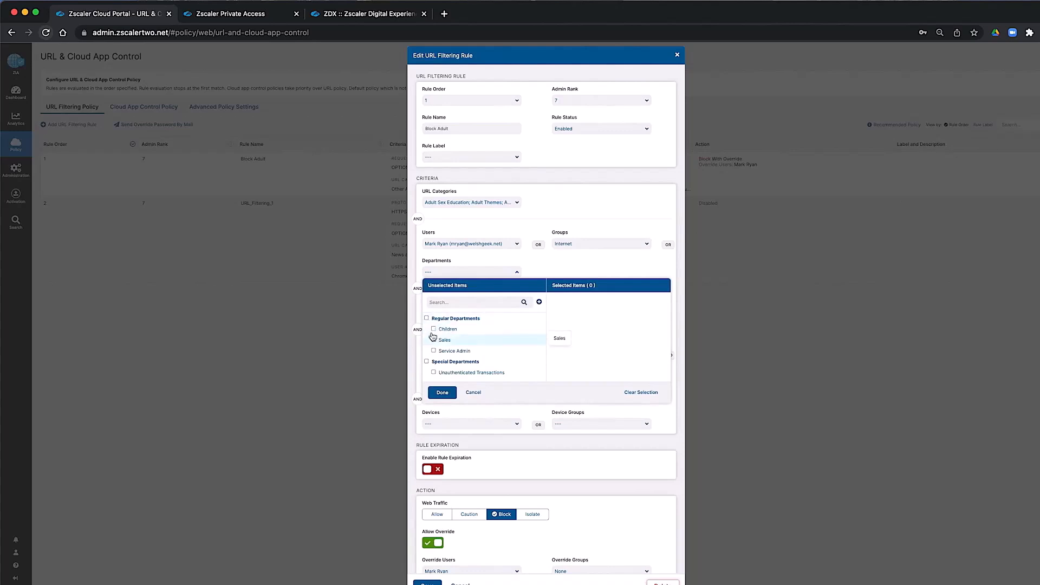
pyautogui.click(434, 329)
pyautogui.click(564, 222)
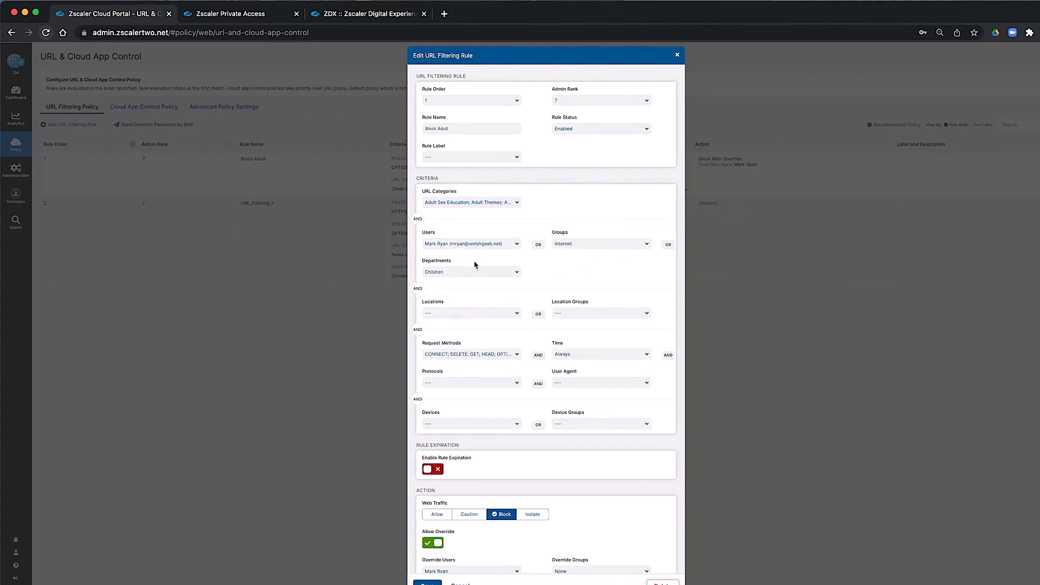
pyautogui.moveTo(423, 232)
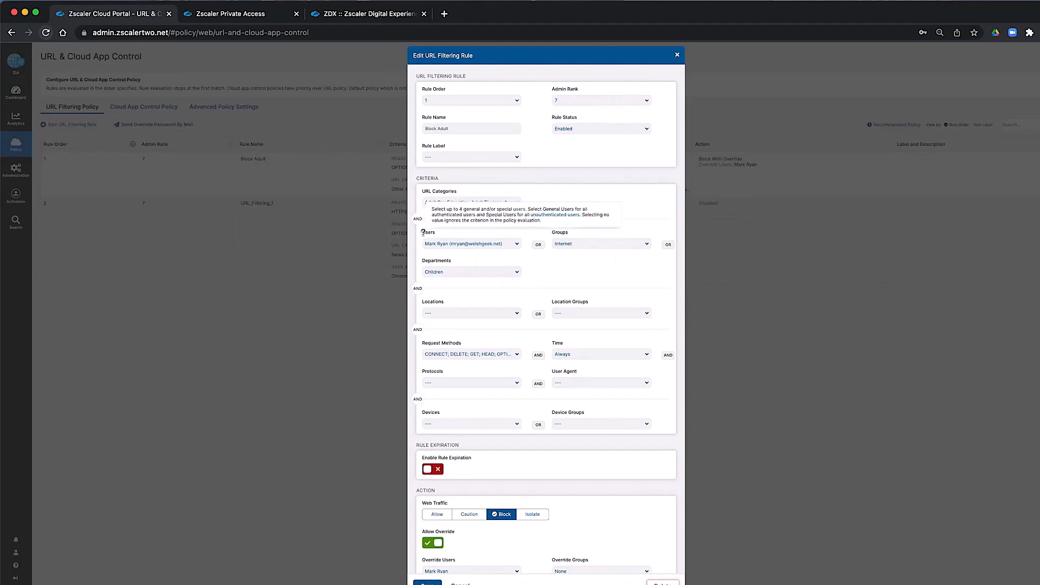
# - Set the rule's Locations criterion to Road Warrior and its Location Groups criterion to IoT Traffic Group
pyautogui.click(458, 314)
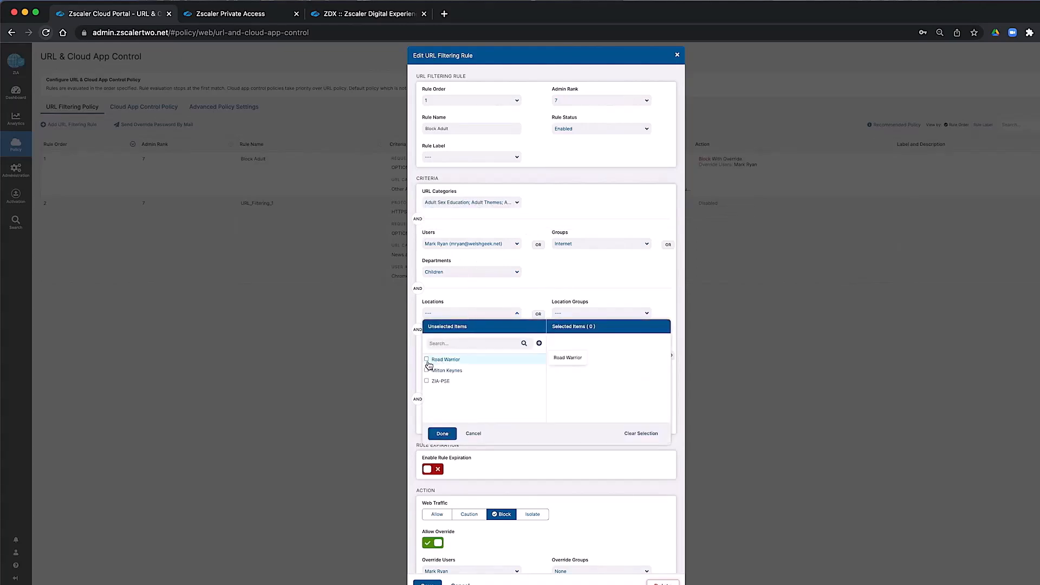
pyautogui.click(427, 360)
pyautogui.click(573, 315)
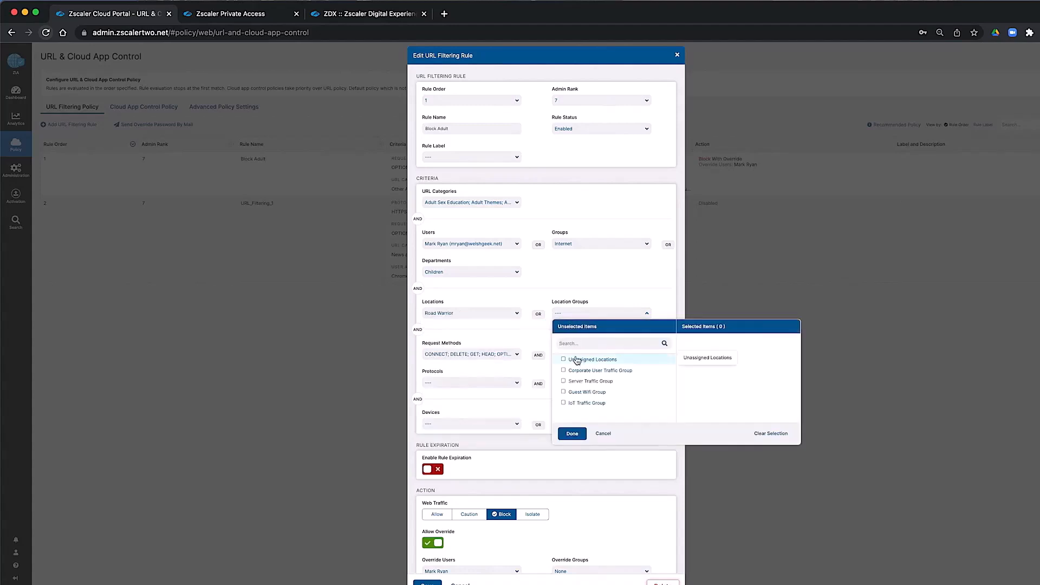
pyautogui.click(564, 403)
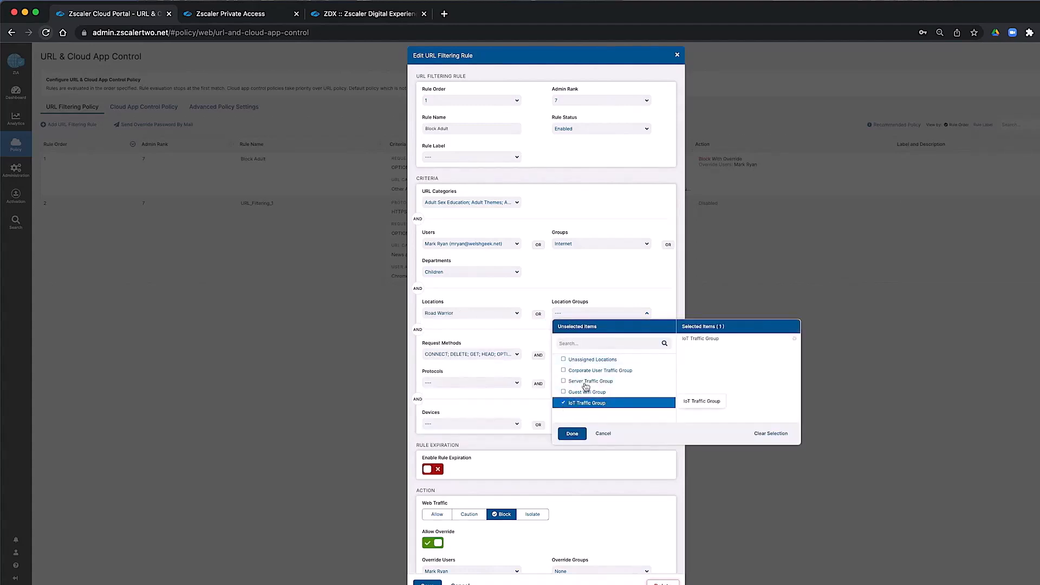
pyautogui.click(597, 291)
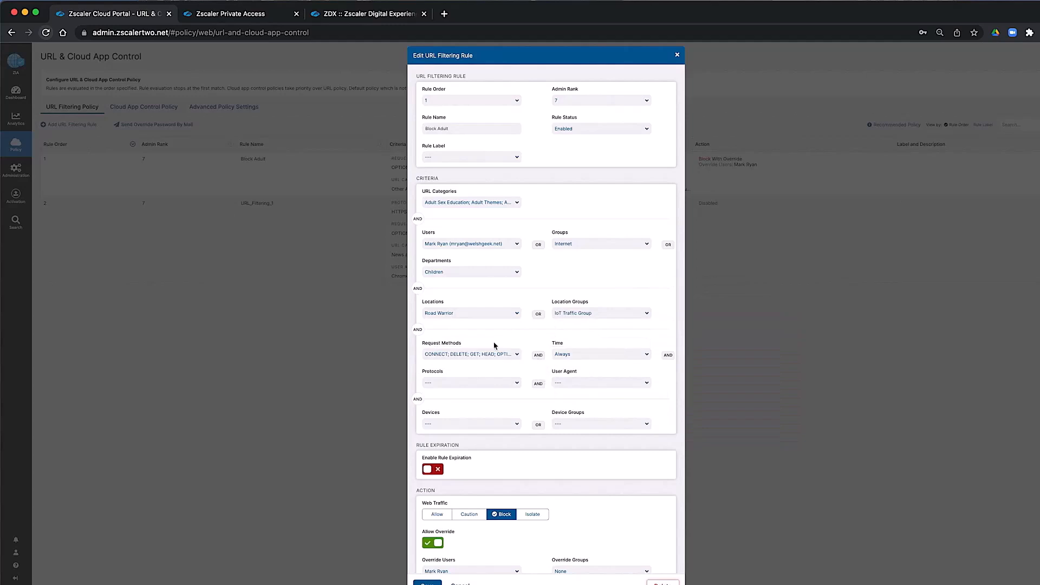
# - Review the rule's selected request methods without changing them, and set its Time criterion to Evening
pyautogui.click(509, 354)
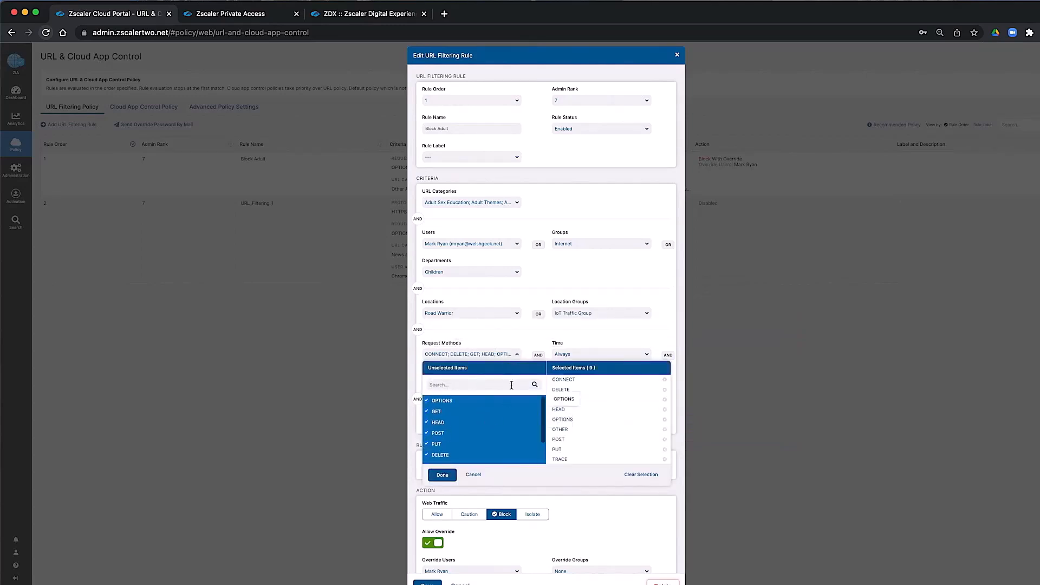
pyautogui.click(520, 348)
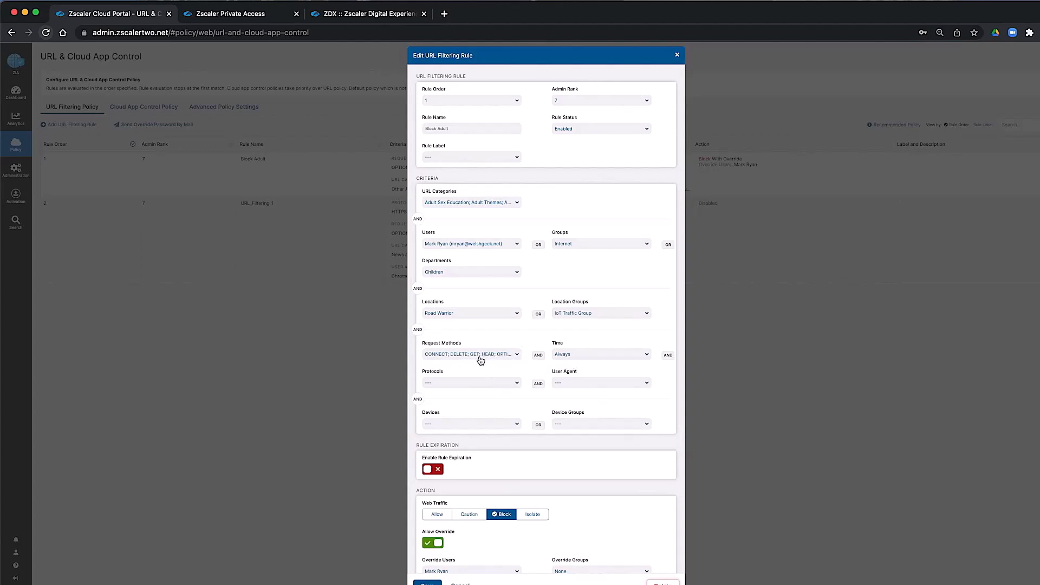
pyautogui.click(575, 357)
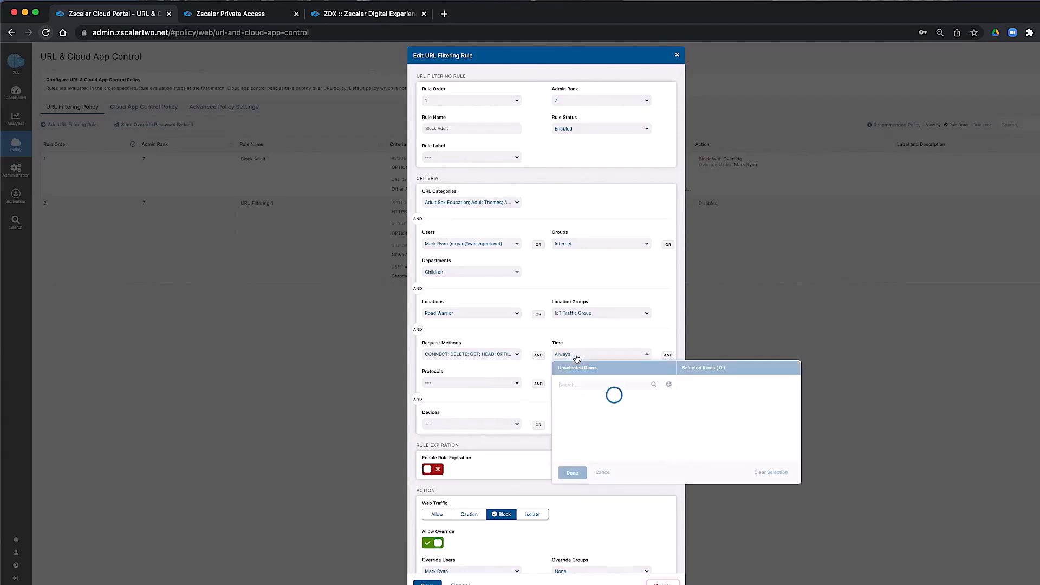
pyautogui.click(563, 401)
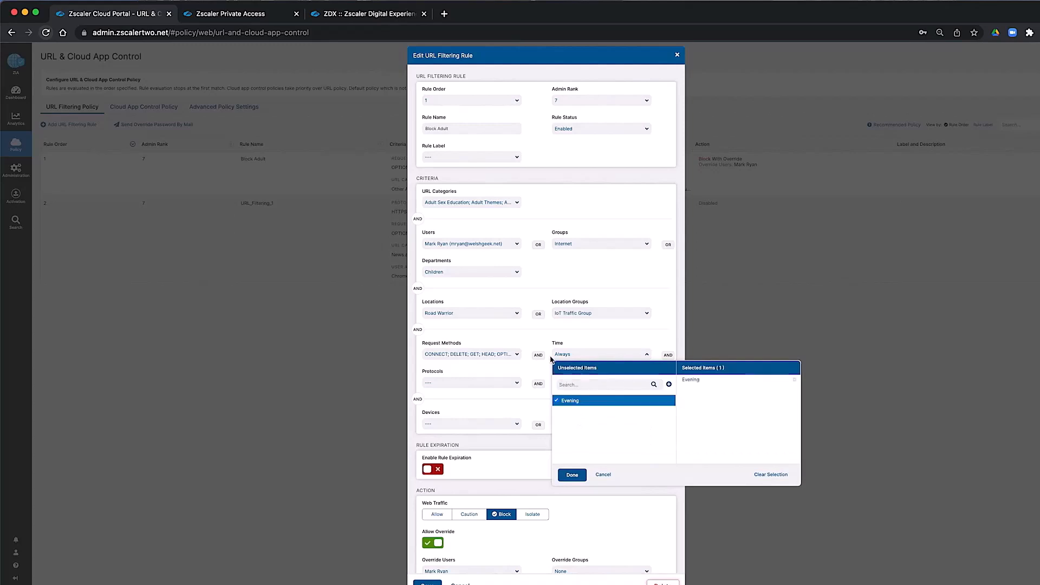
pyautogui.click(549, 348)
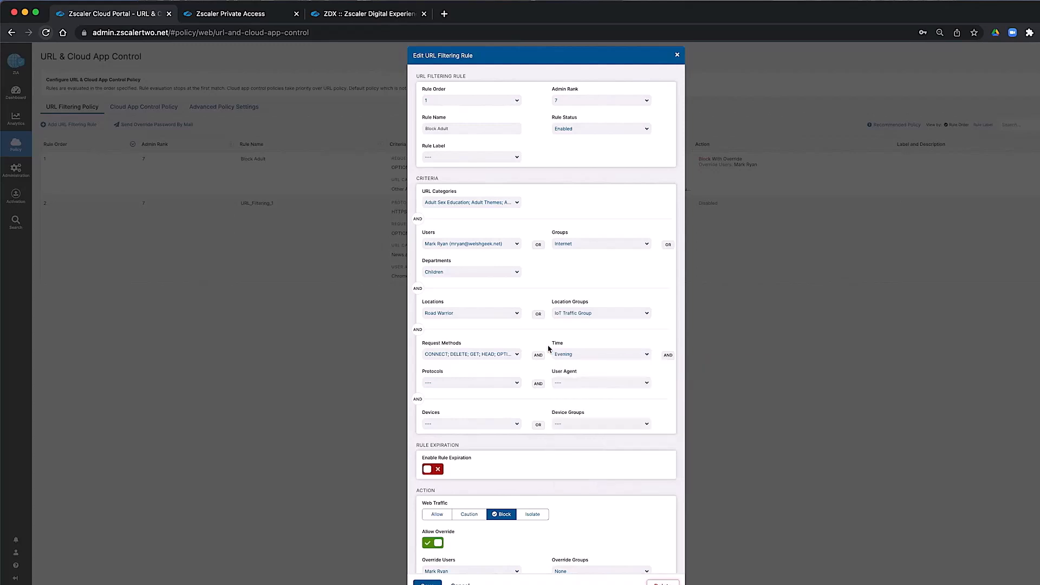
# - Set the Block Adult rule's Protocols criterion to HTTP and HTTPS and its User Agent criterion to Microsoft Edge
pyautogui.click(515, 384)
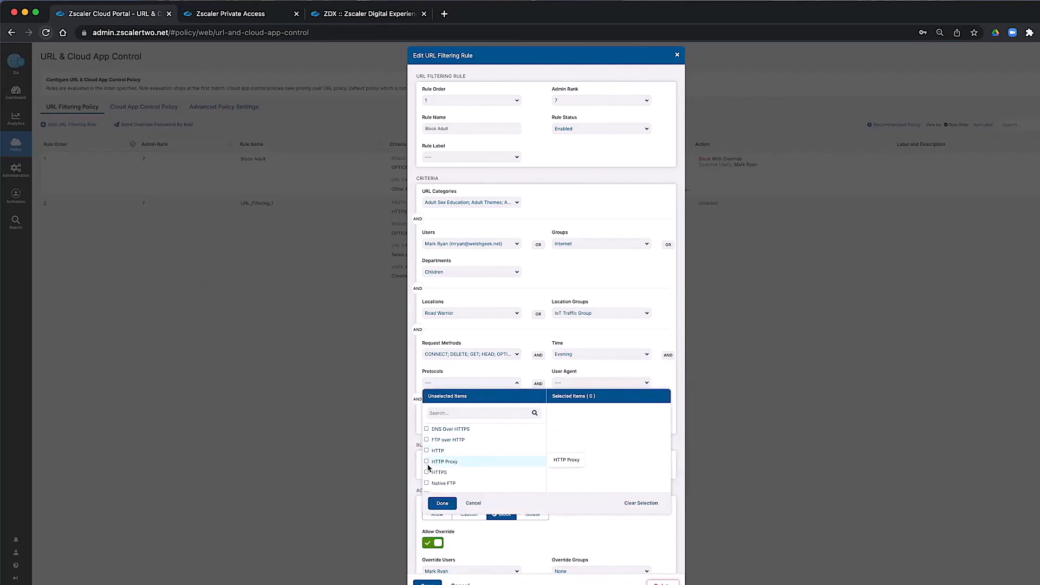
pyautogui.click(429, 472)
pyautogui.click(428, 450)
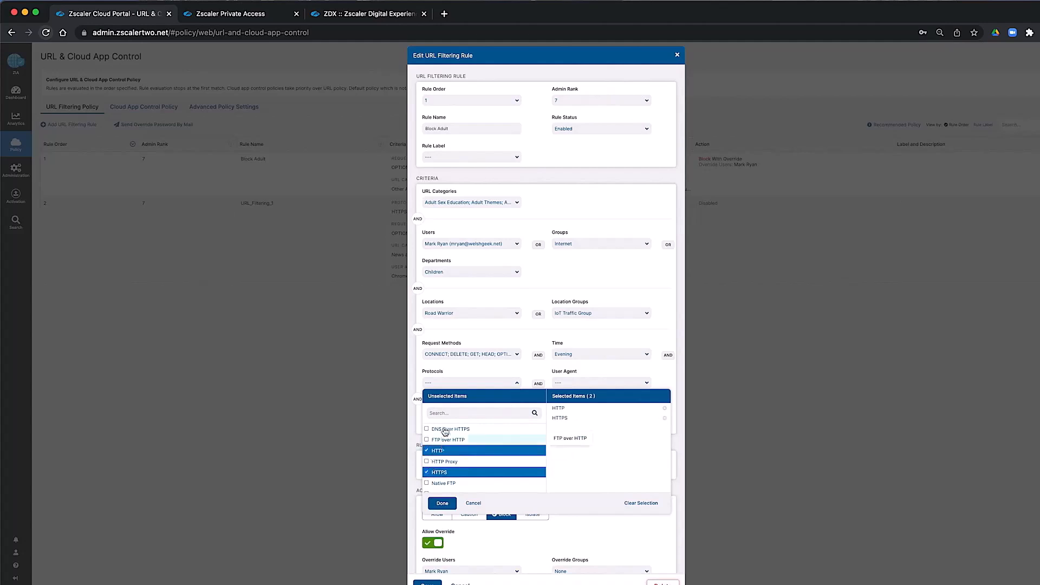
pyautogui.click(444, 503)
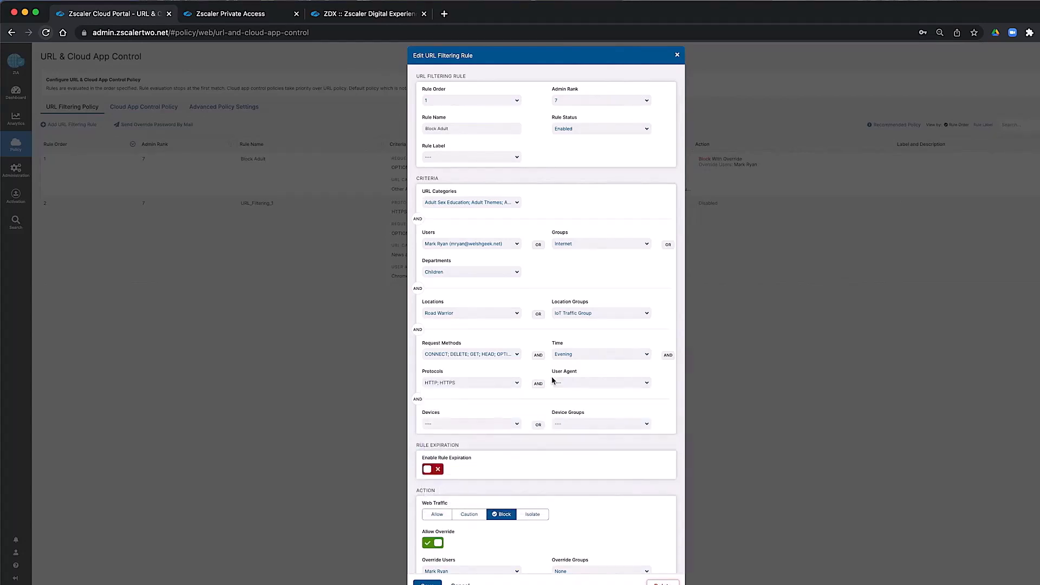
pyautogui.click(587, 389)
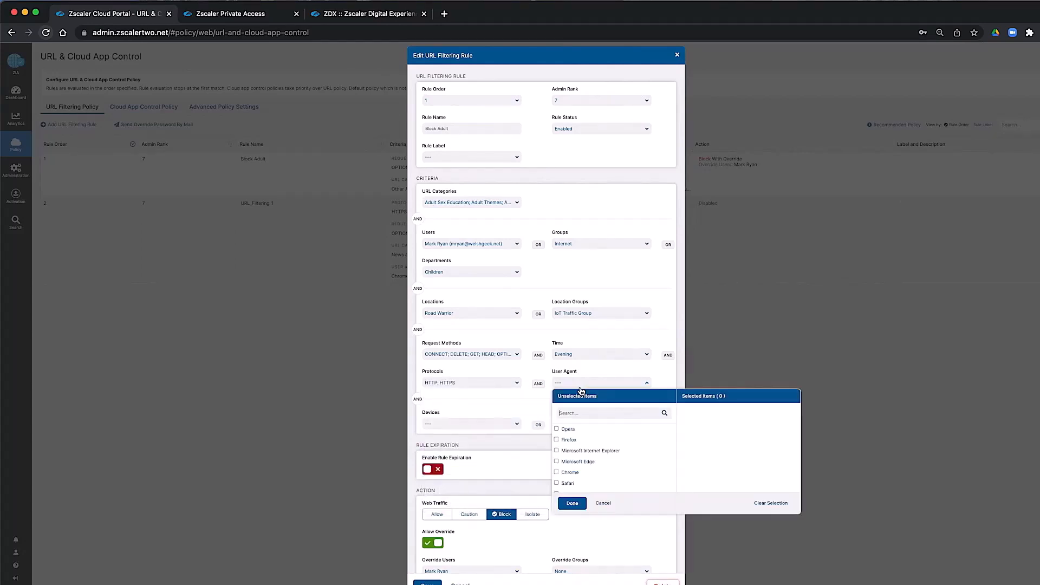
pyautogui.click(561, 466)
pyautogui.click(598, 346)
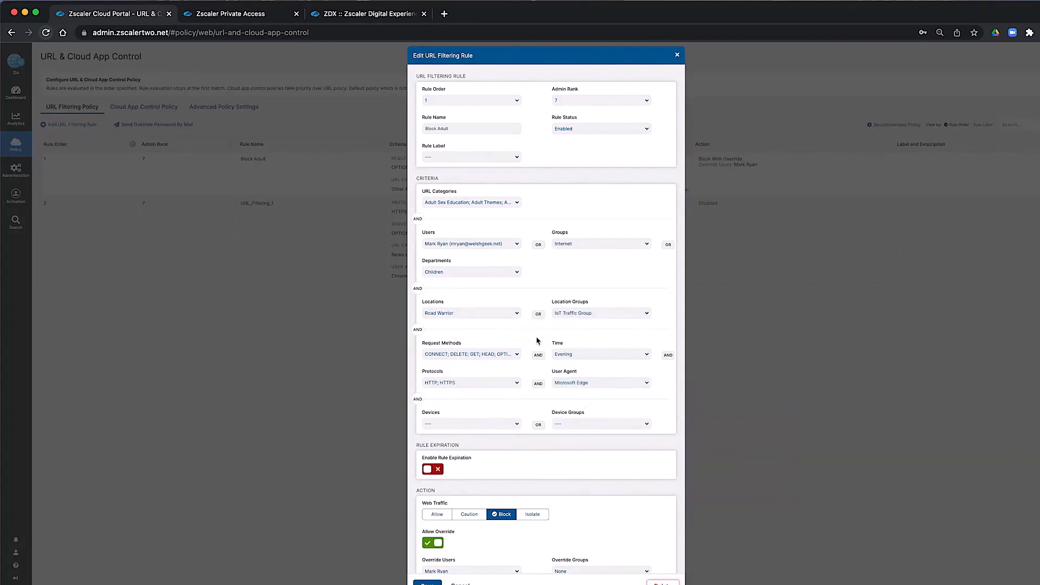
# - Set the rule's Devices criterion to all Zscaler Client Connector devices and its Device Groups criterion to Windows
pyautogui.click(517, 424)
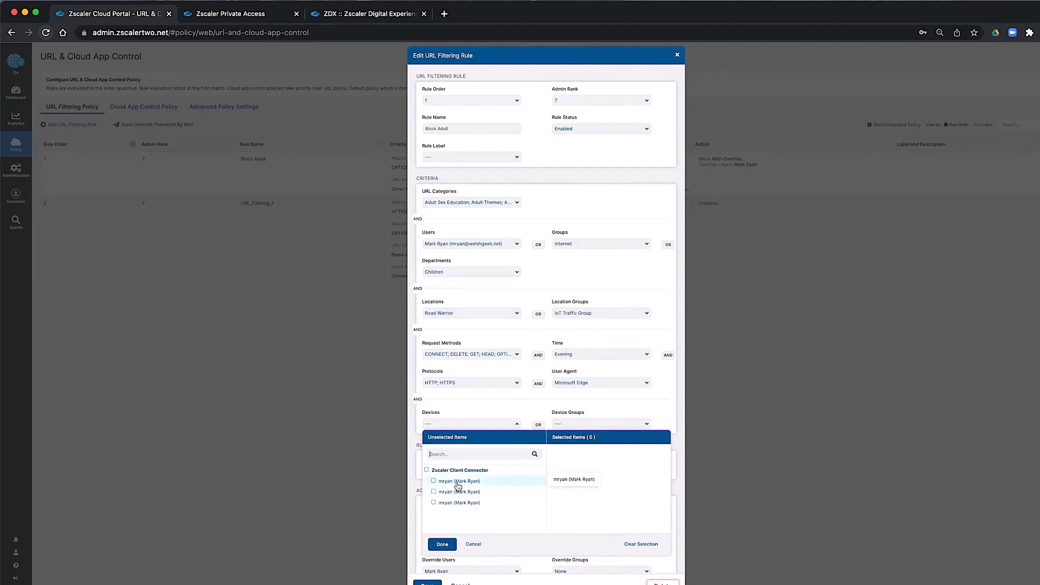
pyautogui.click(427, 470)
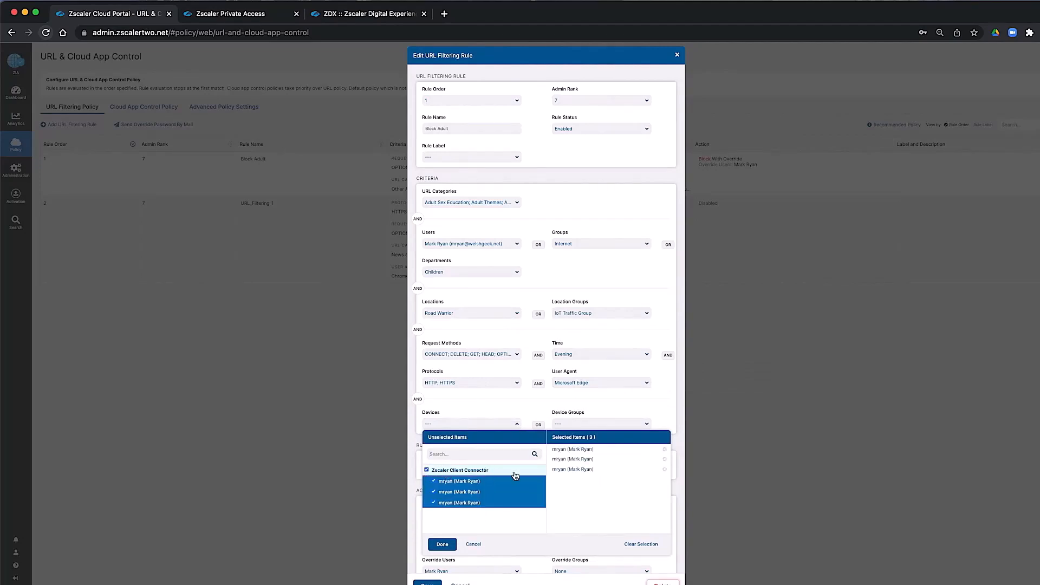
pyautogui.click(518, 422)
pyautogui.click(564, 426)
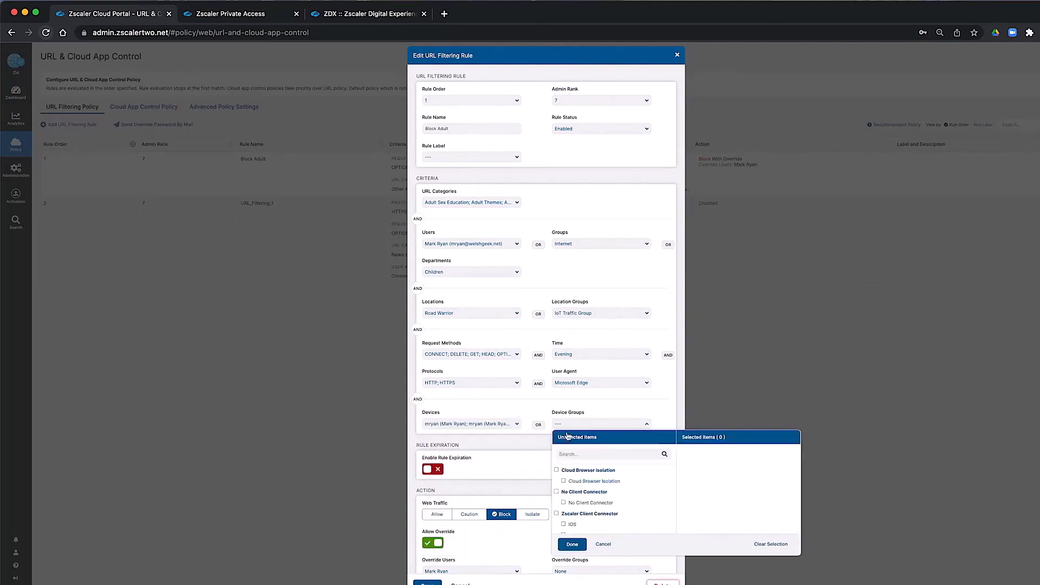
pyautogui.scroll(-3, 564, 487)
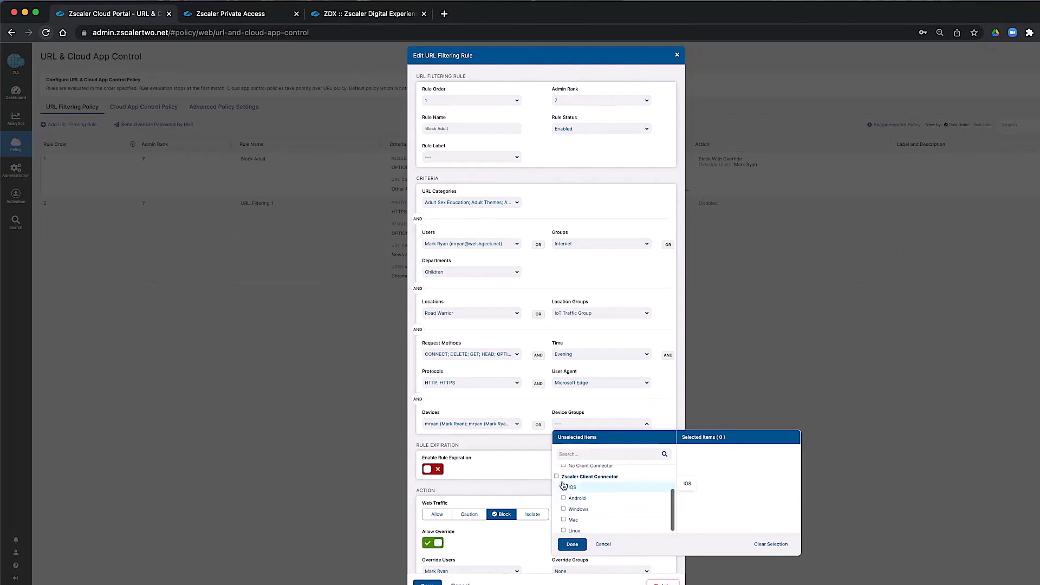
pyautogui.click(566, 510)
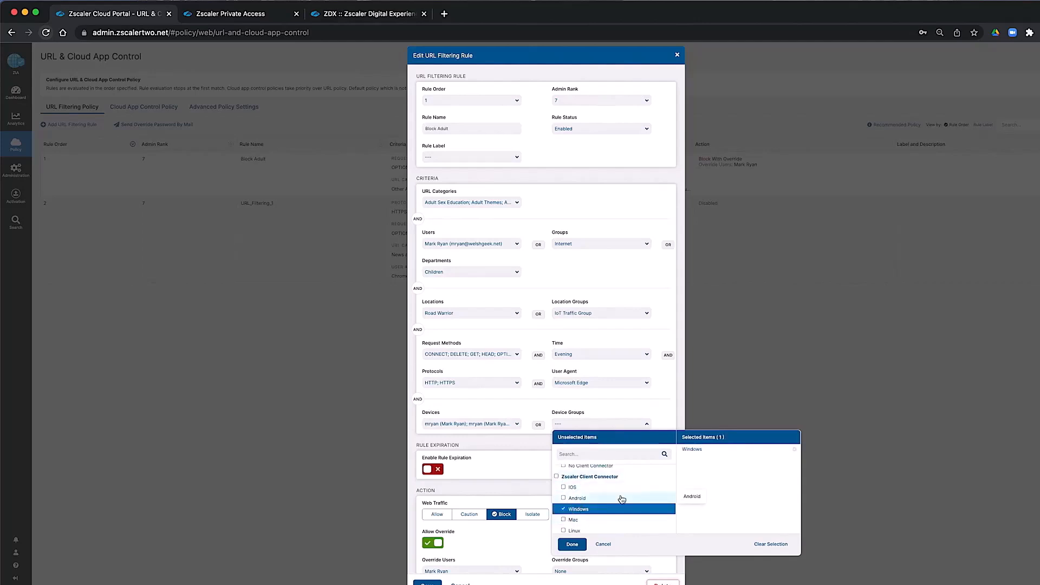
pyautogui.click(637, 415)
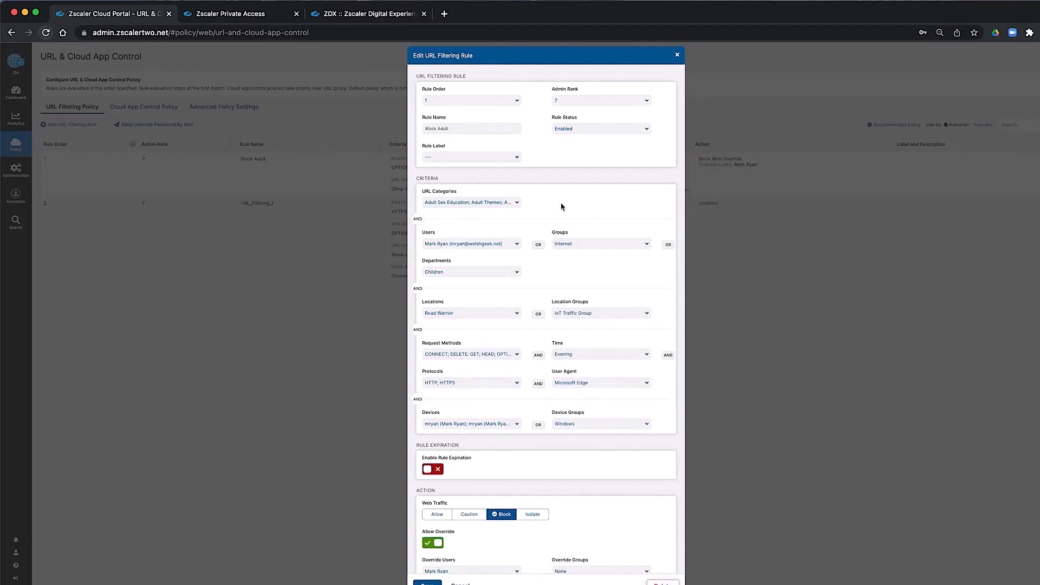
# - Enable rule expiration to inspect the start date and time choices, and disable it again
pyautogui.scroll(-3, 548, 283)
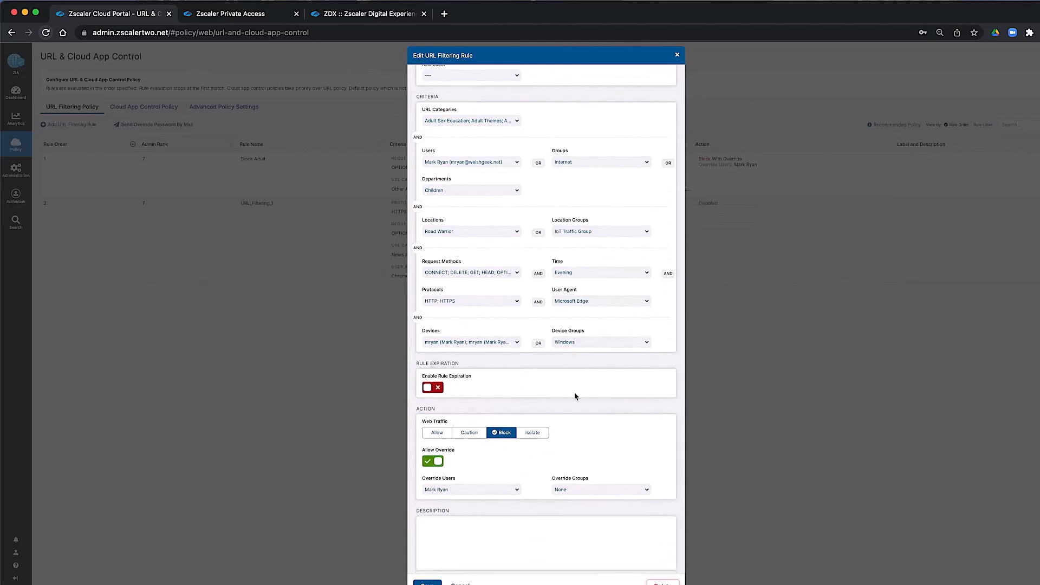
pyautogui.click(433, 388)
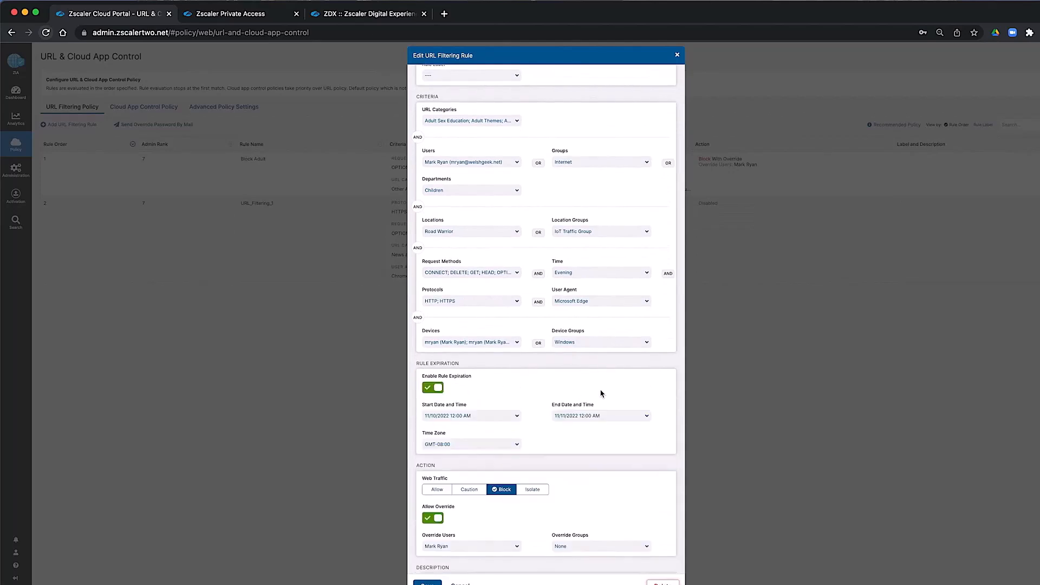
pyautogui.click(517, 417)
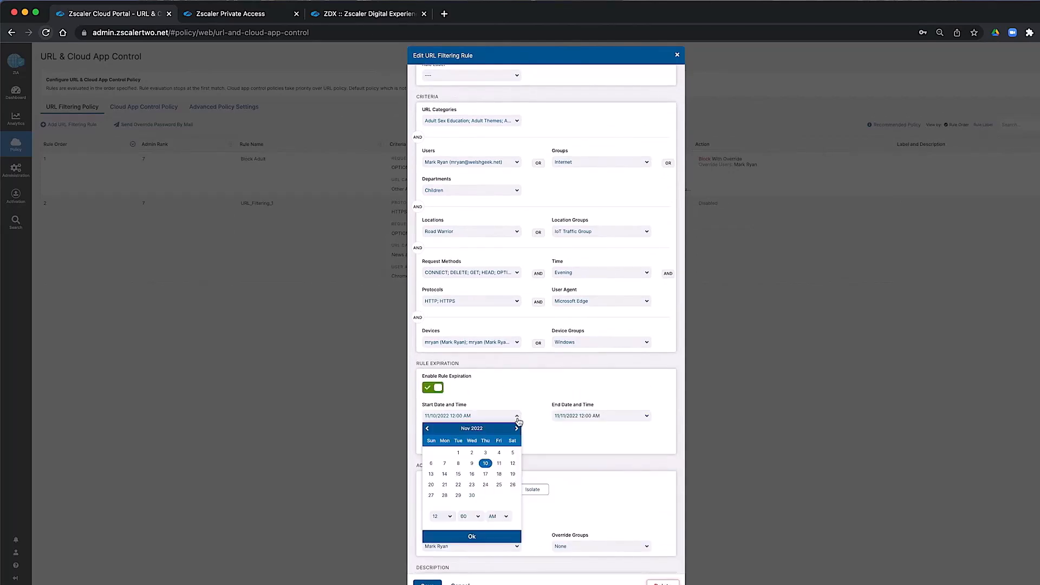
pyautogui.click(560, 396)
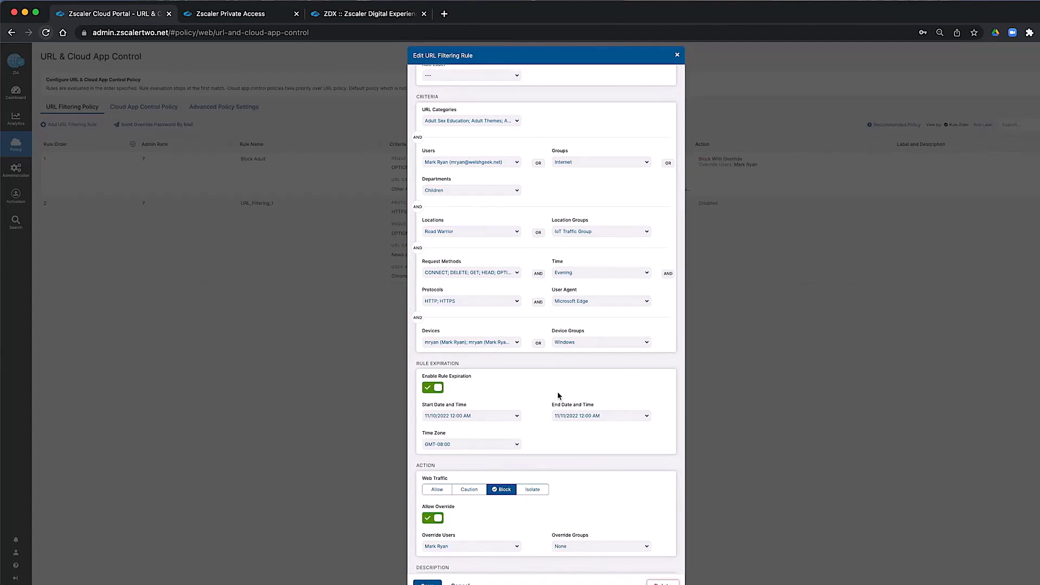
pyautogui.click(437, 388)
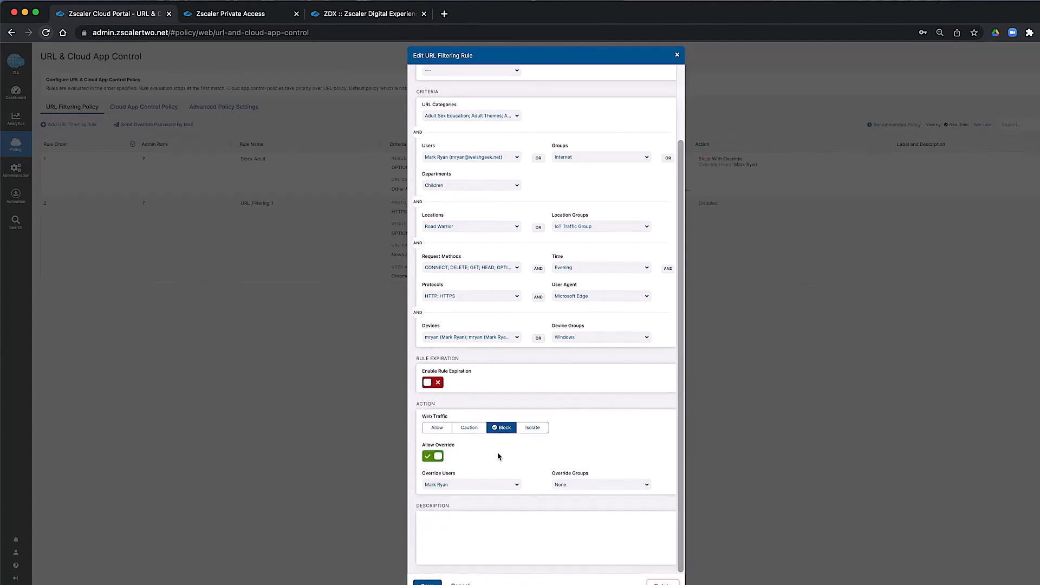
# - Try the Allow, Caution and Block web traffic actions to compare their options, switching Allow Override off and on under Block
pyautogui.click(439, 429)
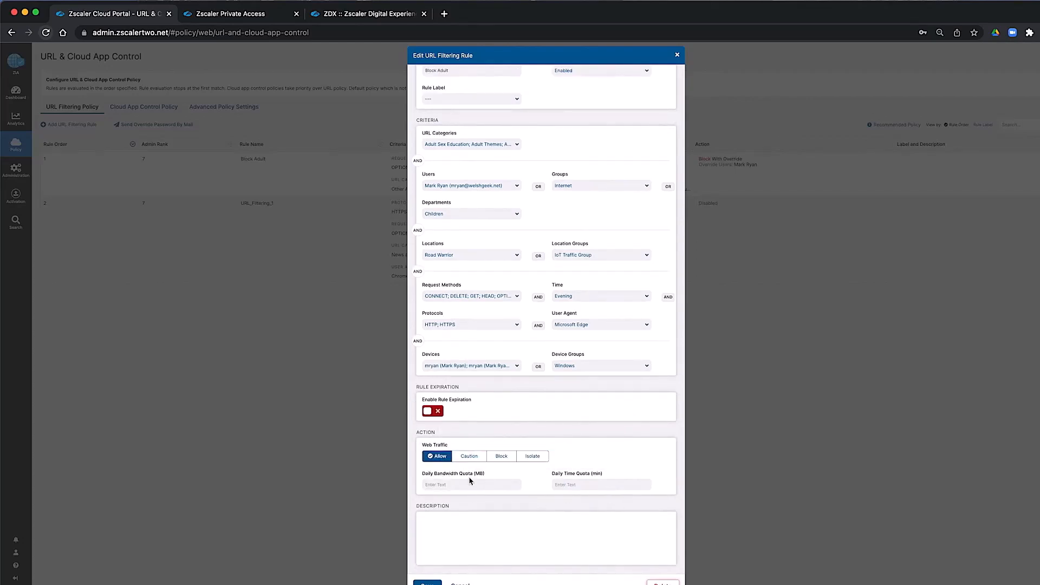
pyautogui.click(470, 456)
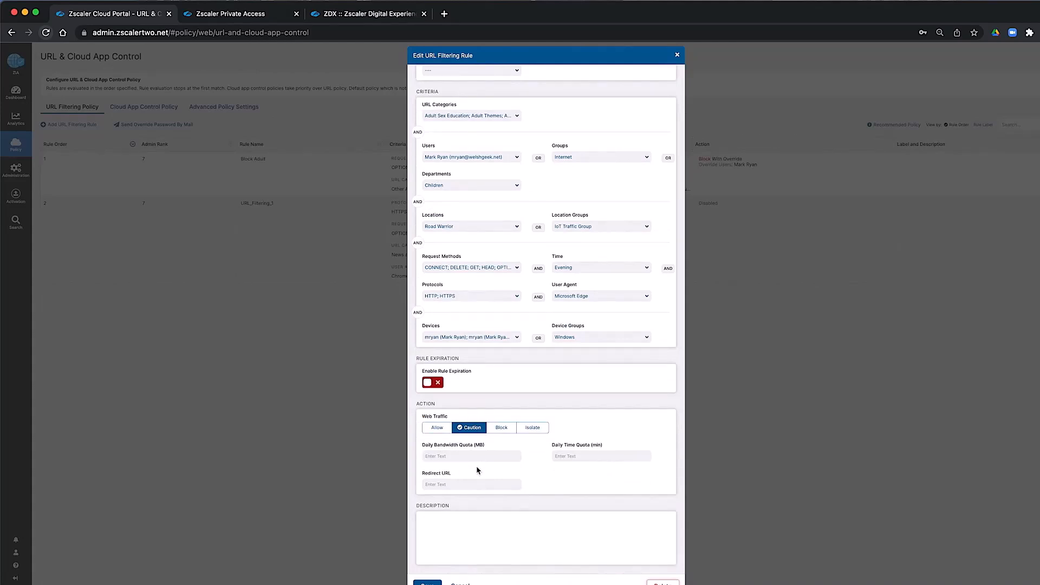
pyautogui.click(502, 429)
pyautogui.click(439, 457)
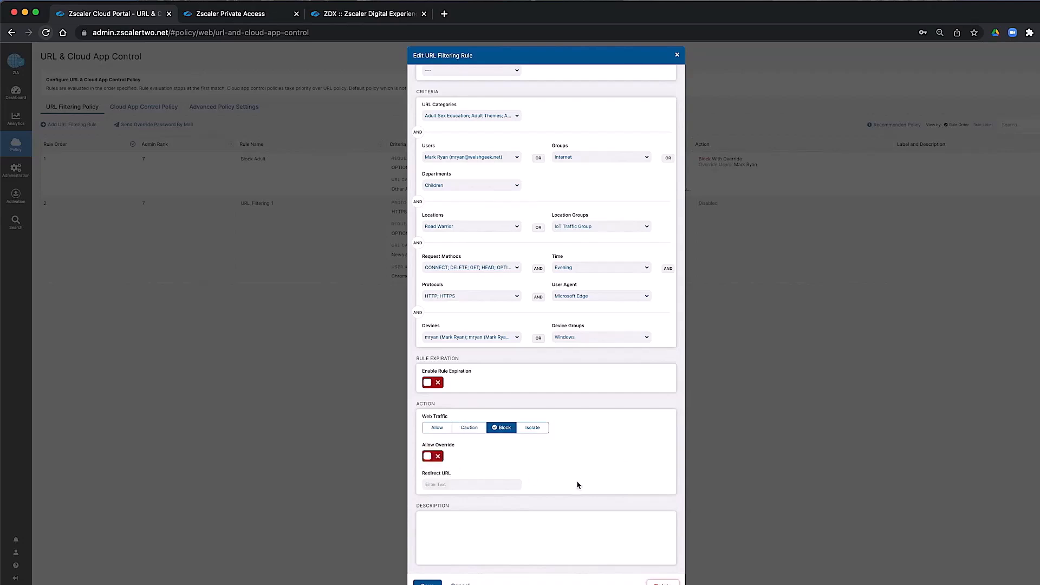
pyautogui.click(432, 456)
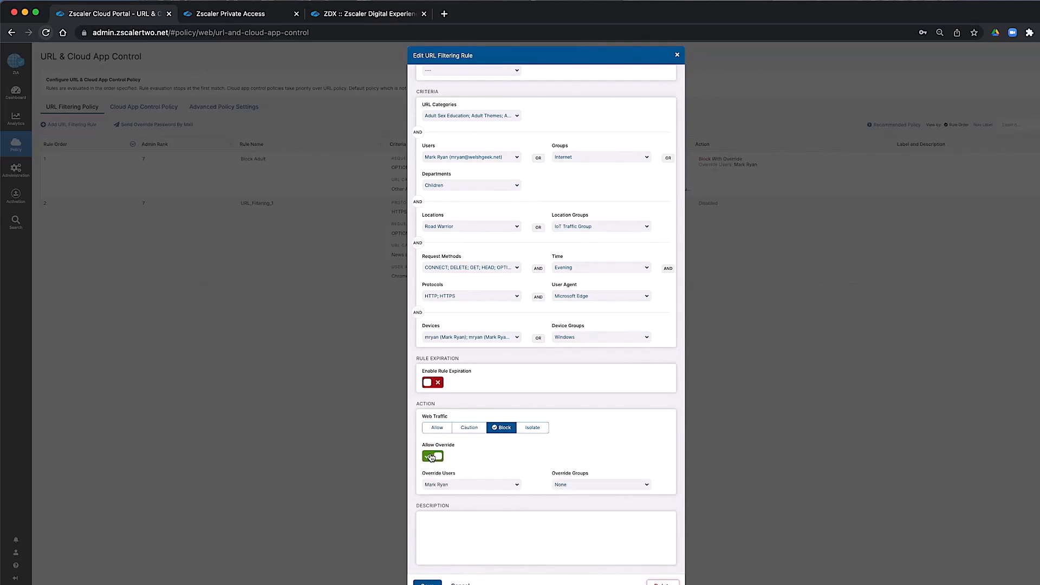
# - Review the choices for Override Users and Override Groups without changing them, and save the Block Adult rule
pyautogui.click(471, 485)
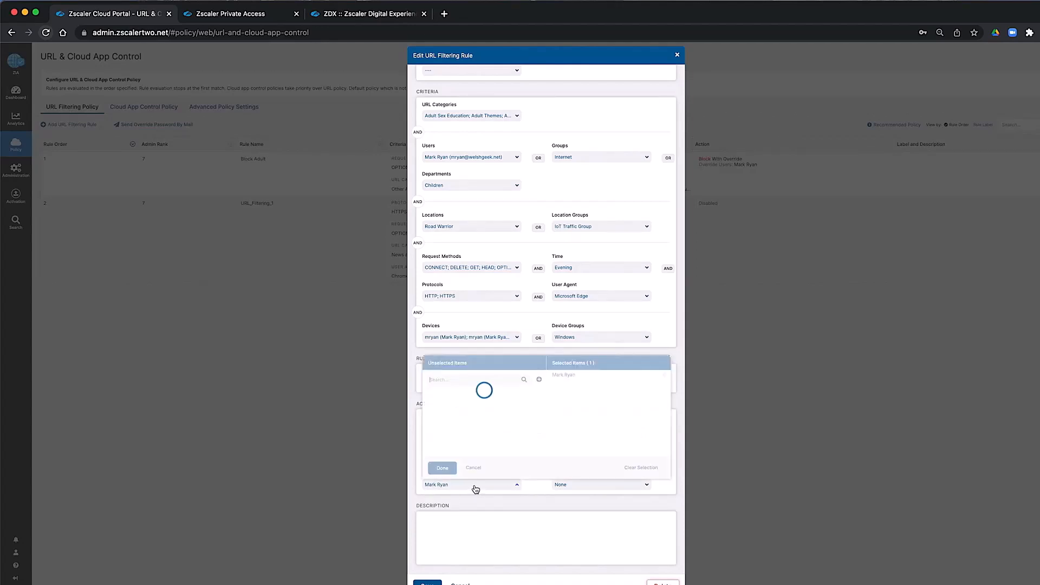
pyautogui.click(534, 493)
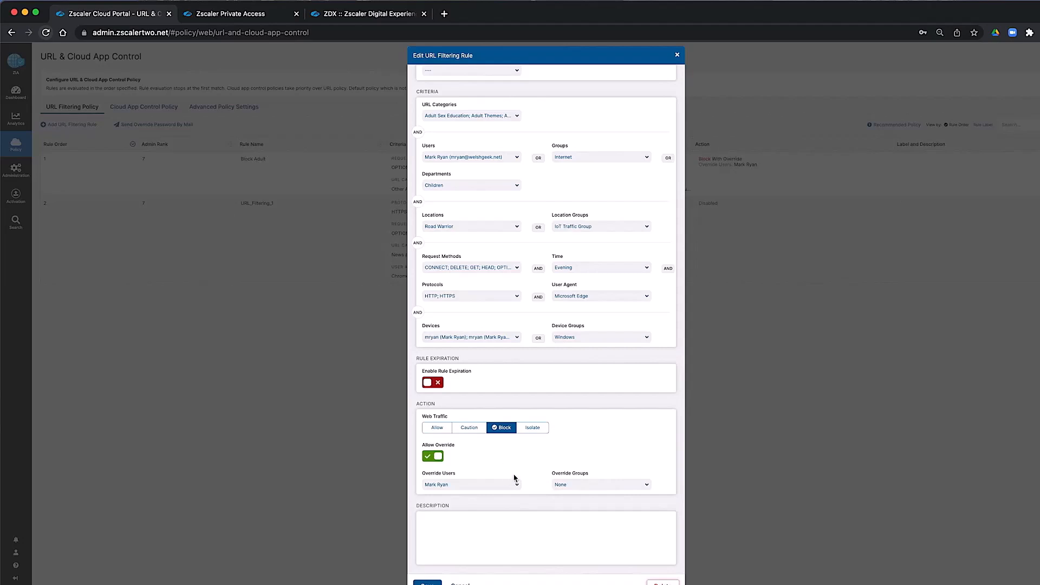
pyautogui.click(585, 484)
pyautogui.click(541, 470)
pyautogui.click(427, 583)
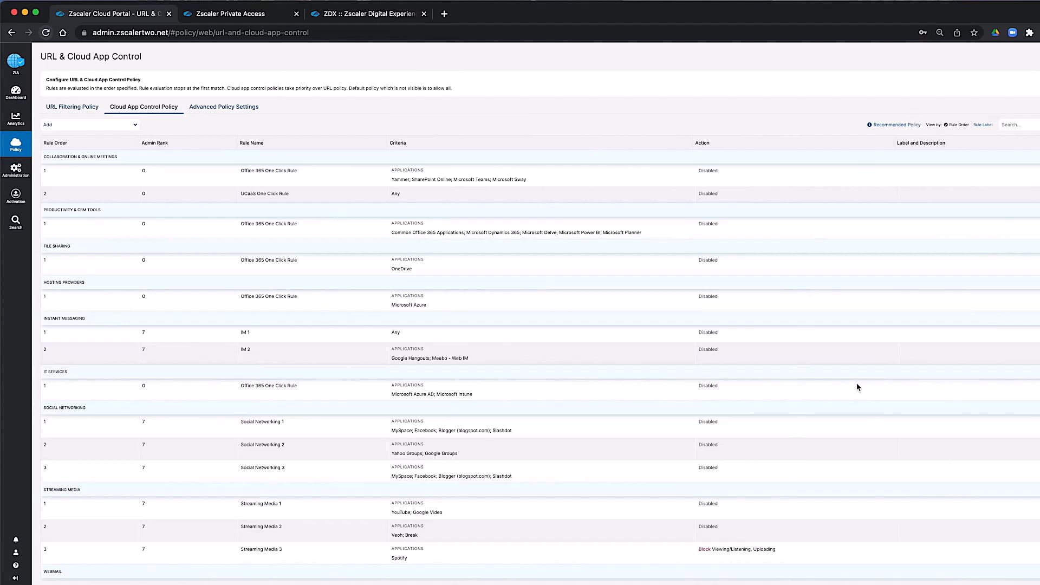
# - Look through the Cloud App Control Policy rules and start adding a Finance rule
pyautogui.scroll(-1, 857, 387)
pyautogui.scroll(-1, 857, 386)
pyautogui.scroll(2, 858, 320)
pyautogui.click(89, 125)
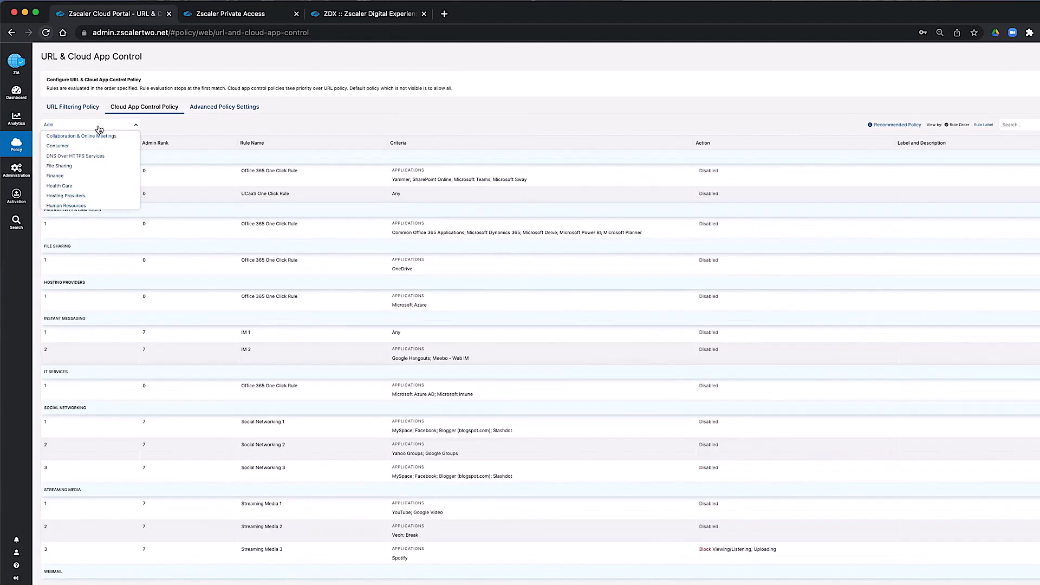
pyautogui.click(100, 175)
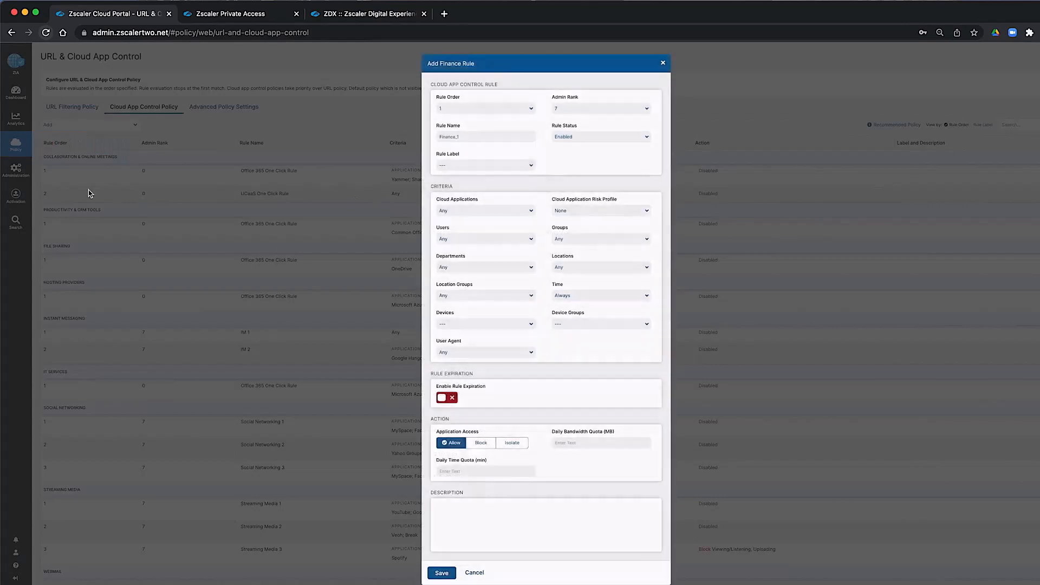
# - Browse the finance applications and set the new rule's Cloud Applications criterion to Compeat
pyautogui.click(528, 212)
pyautogui.scroll(-10, 525, 292)
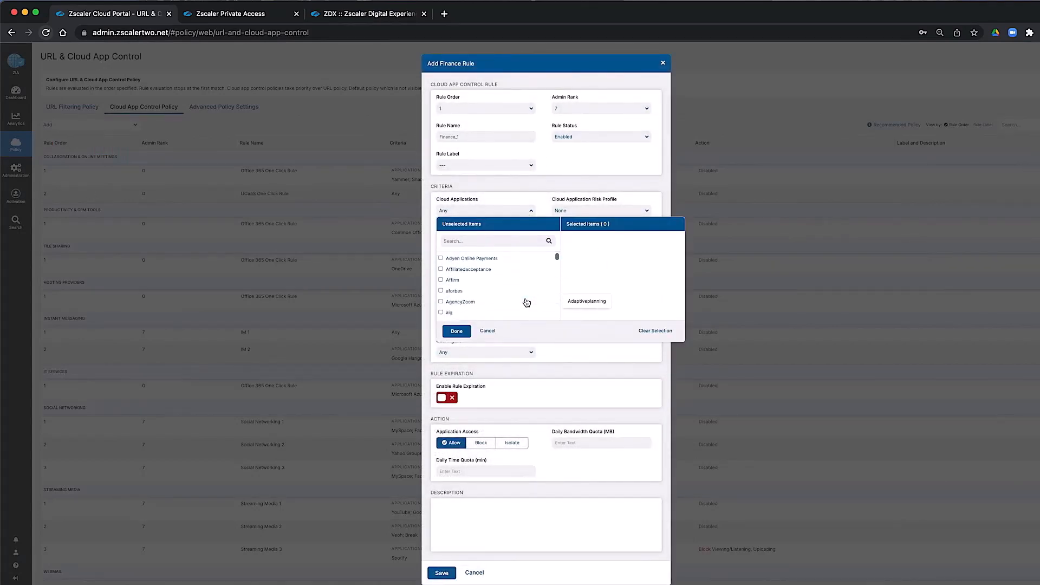
pyautogui.scroll(-8, 525, 293)
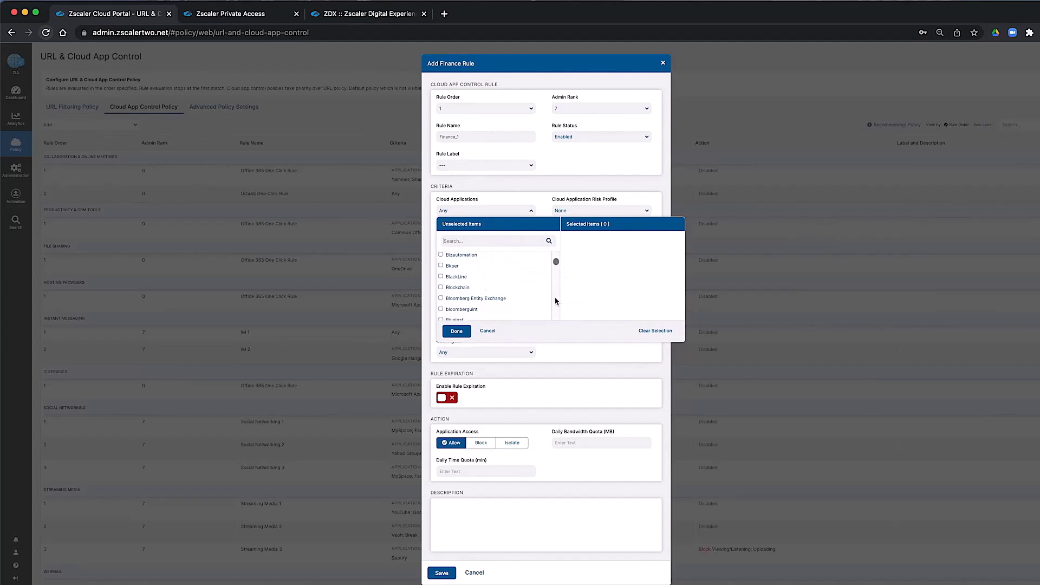
pyautogui.scroll(-8, 504, 311)
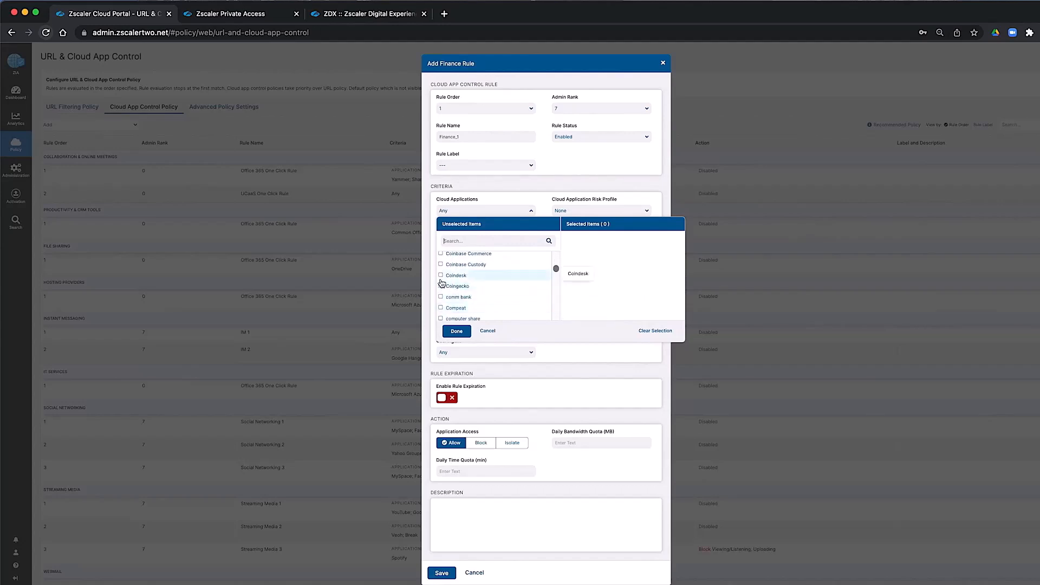
pyautogui.click(441, 307)
pyautogui.click(455, 331)
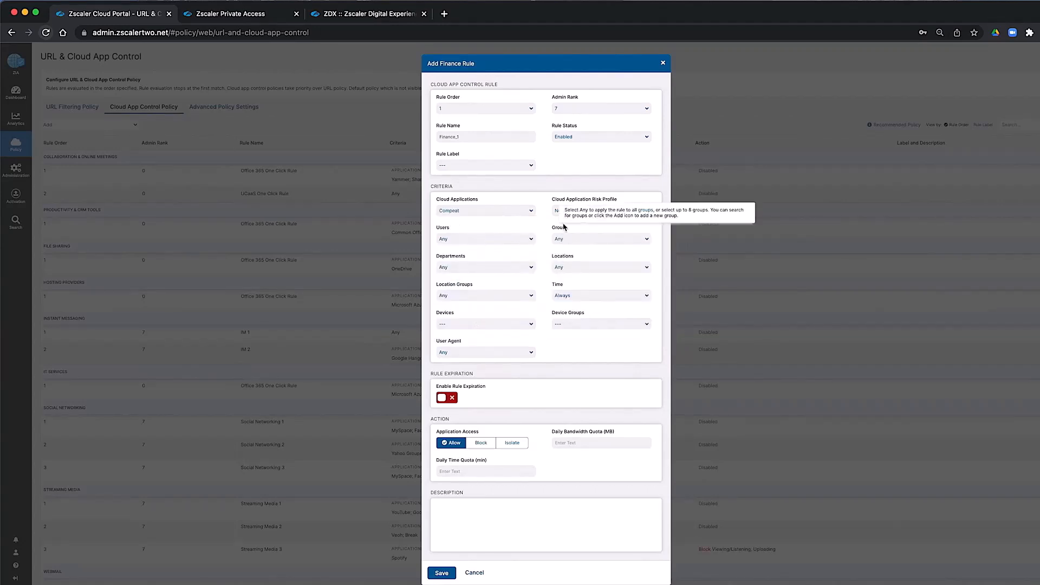
# - Remove Compeat from the Cloud Applications criterion and check the choices for Cloud Application Risk Profile
pyautogui.click(486, 210)
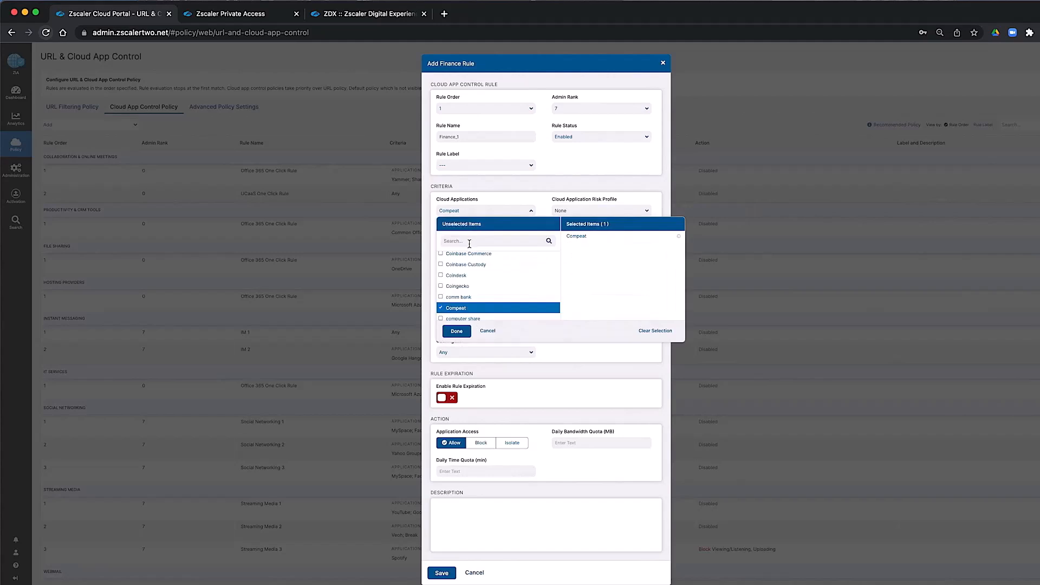
pyautogui.click(441, 308)
pyautogui.click(455, 330)
pyautogui.click(587, 210)
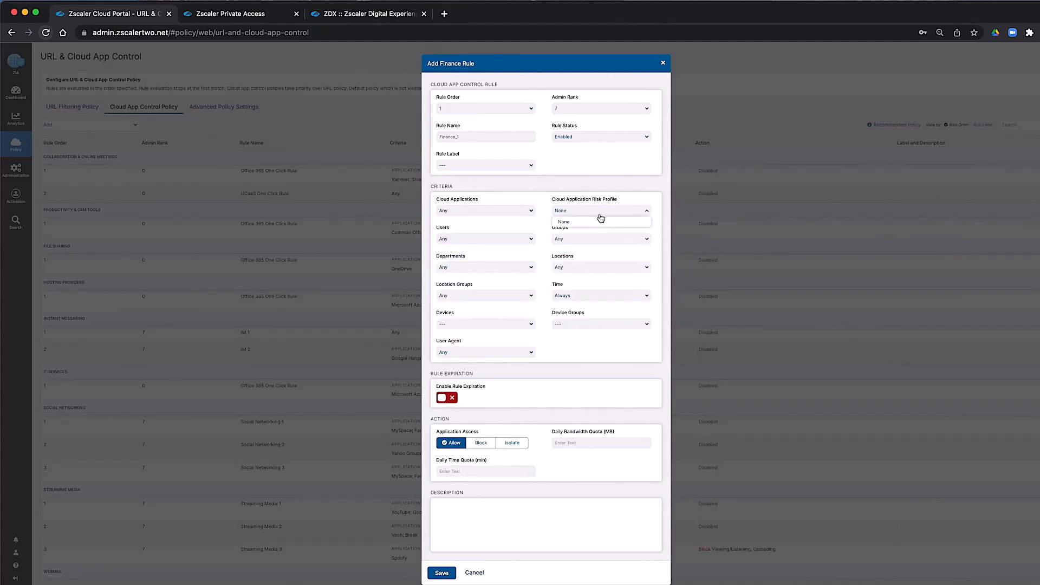
pyautogui.click(550, 209)
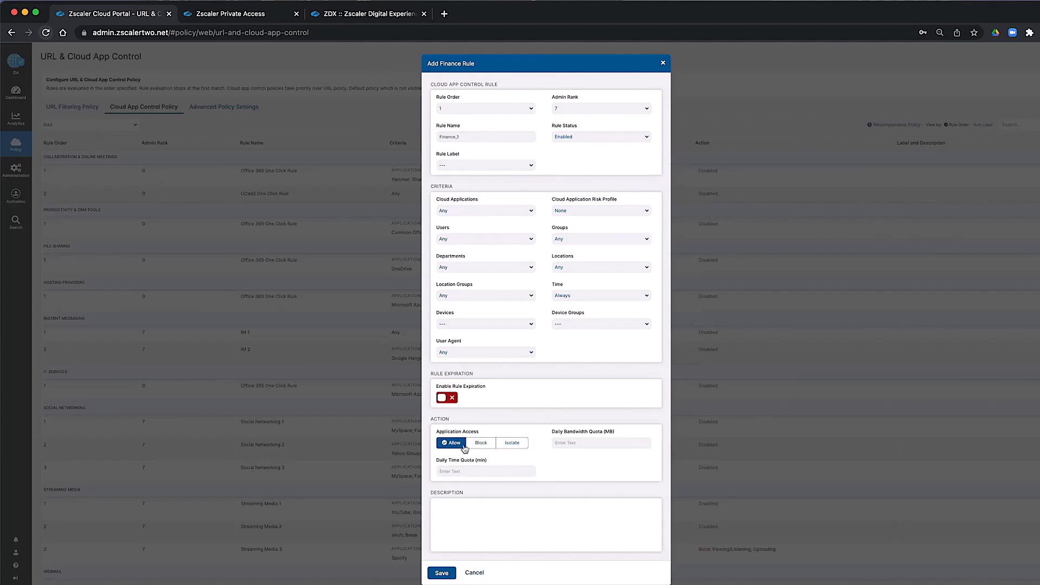
# - Try the Block, Allow and Isolate application access actions, check the isolation profile choices, and discard the Finance rule
pyautogui.click(483, 444)
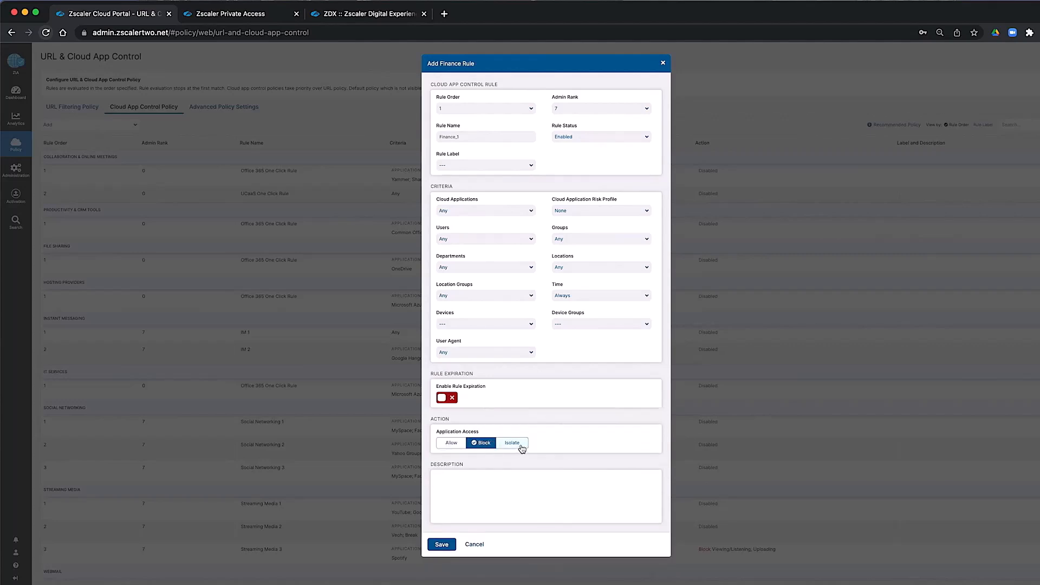
pyautogui.click(449, 445)
pyautogui.click(512, 444)
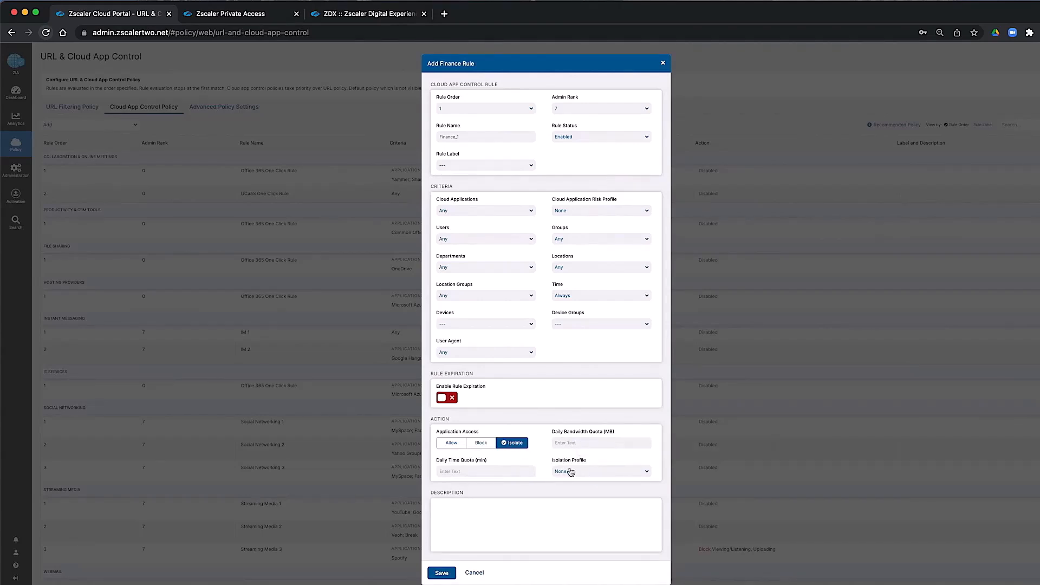
pyautogui.click(598, 471)
pyautogui.click(573, 483)
pyautogui.click(473, 573)
# - Go to the File Type Control policy and start adding a file type control rule
pyautogui.moveTo(15, 144)
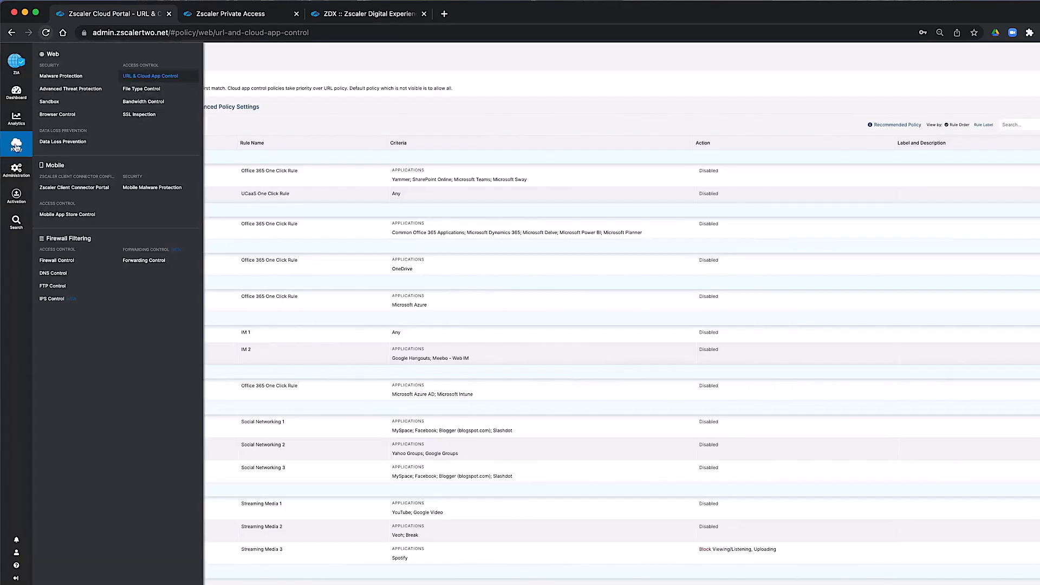
pyautogui.click(139, 90)
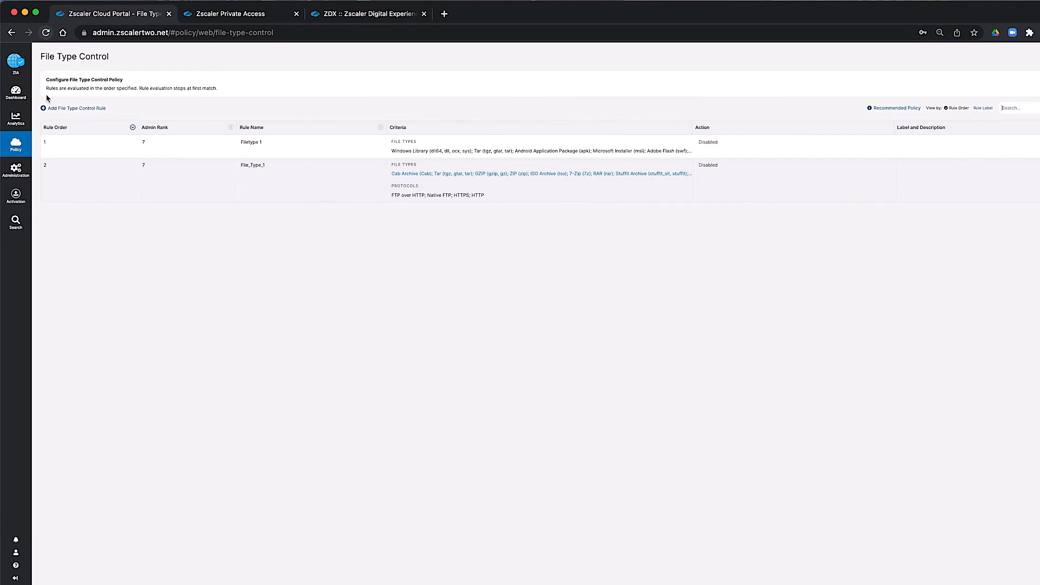
pyautogui.click(104, 110)
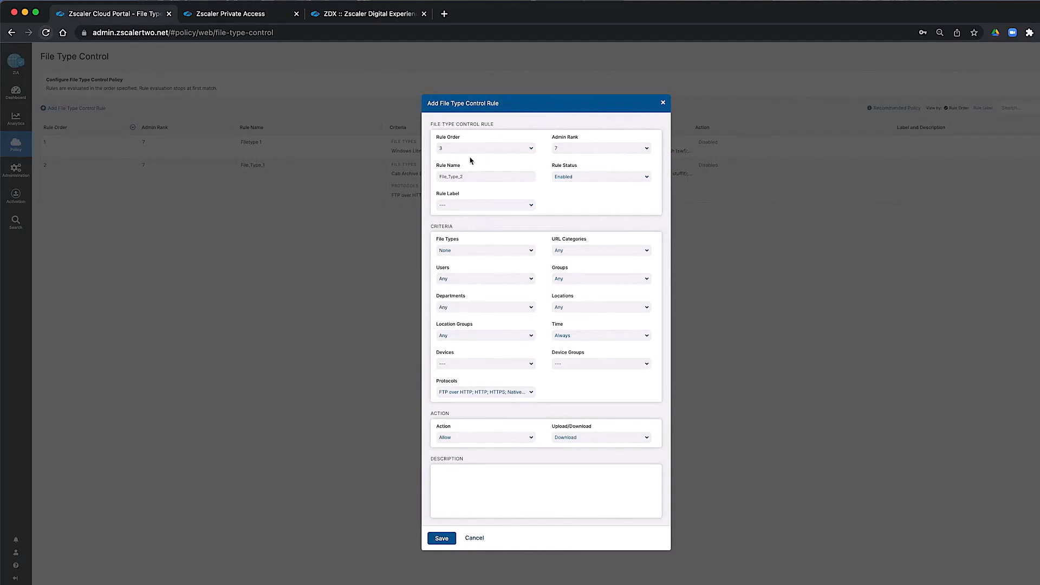
# - Browse the file types and set the new rule's File Types criterion to the whole Archive group
pyautogui.click(491, 251)
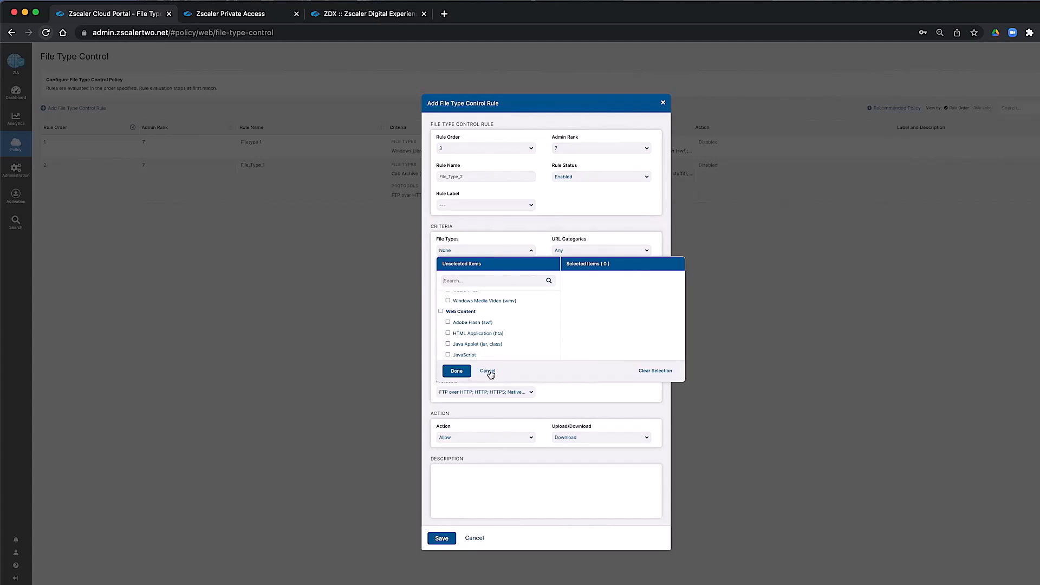
pyautogui.click(490, 373)
pyautogui.click(531, 252)
pyautogui.click(532, 252)
pyautogui.click(526, 251)
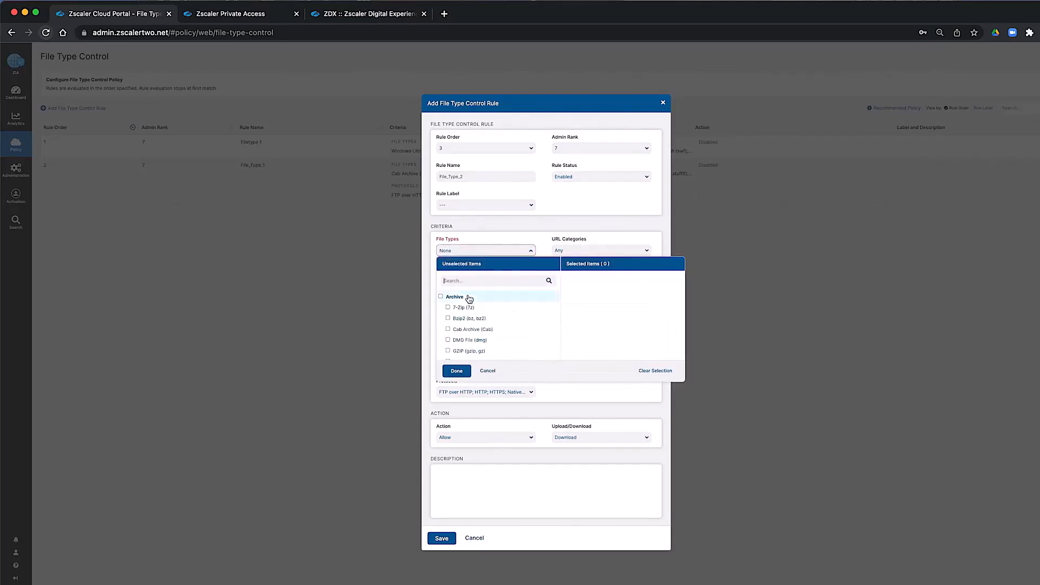
pyautogui.click(442, 296)
pyautogui.click(499, 250)
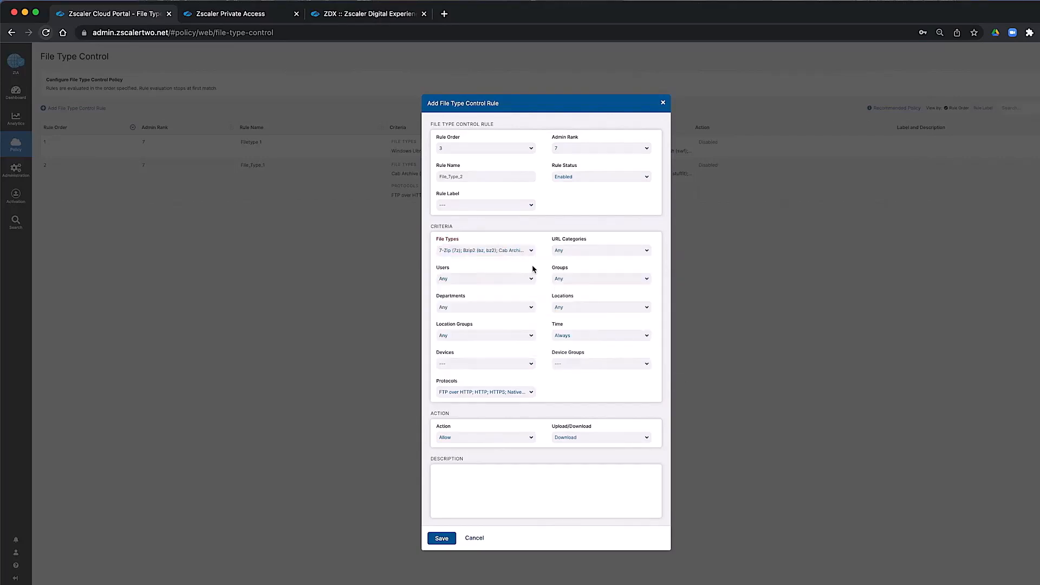
# - Check the Upload/Download choices, set the rule's action to Caution, and discard the file type control rule
pyautogui.click(592, 438)
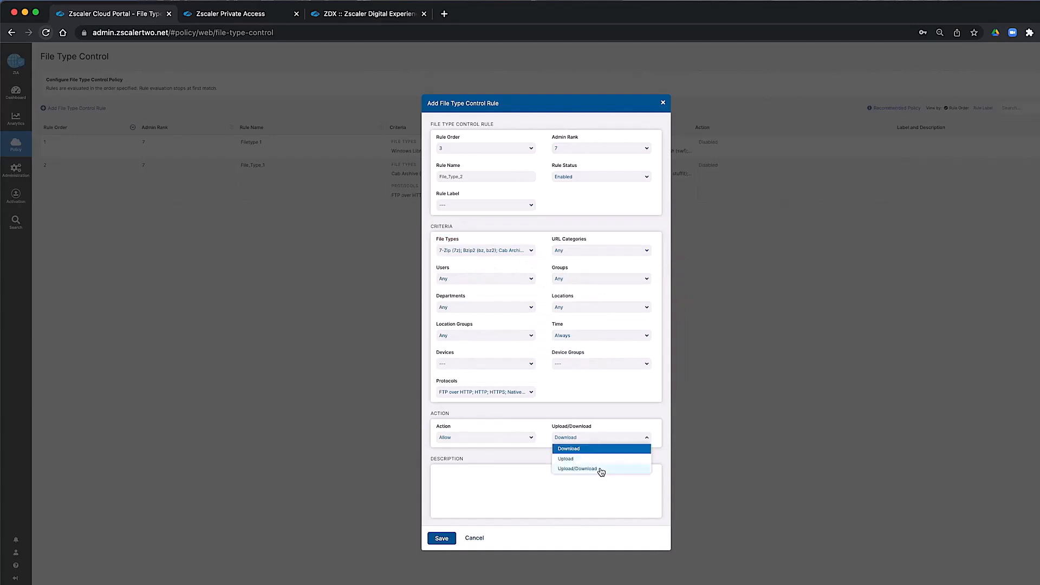
pyautogui.click(519, 436)
pyautogui.click(521, 438)
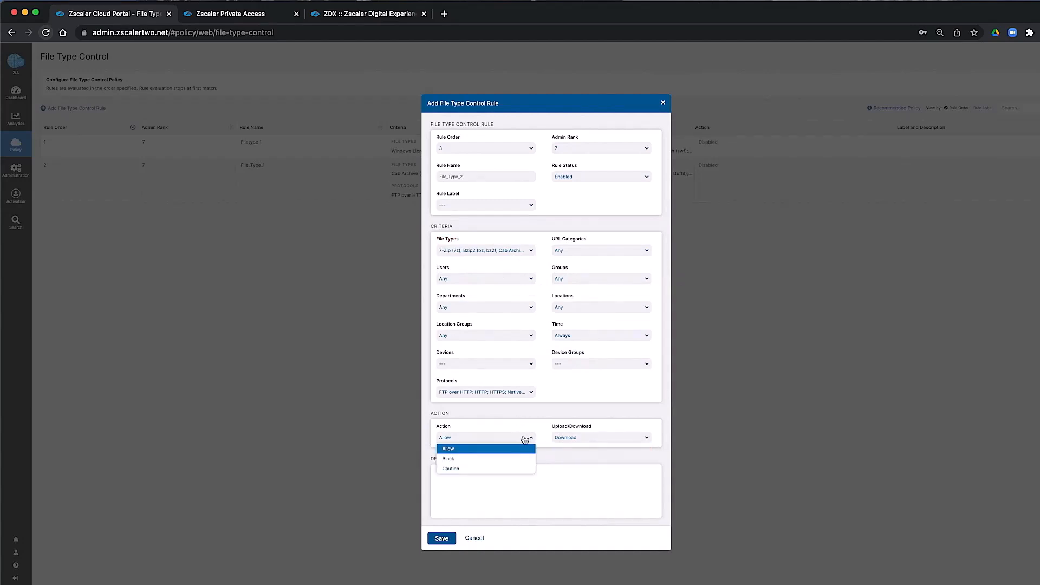
pyautogui.click(497, 469)
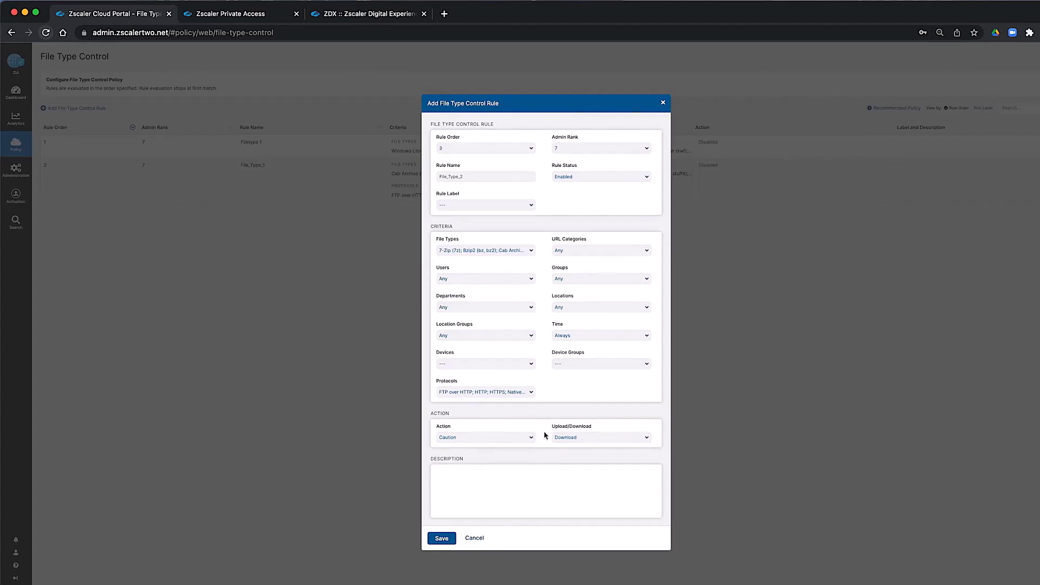
pyautogui.click(532, 399)
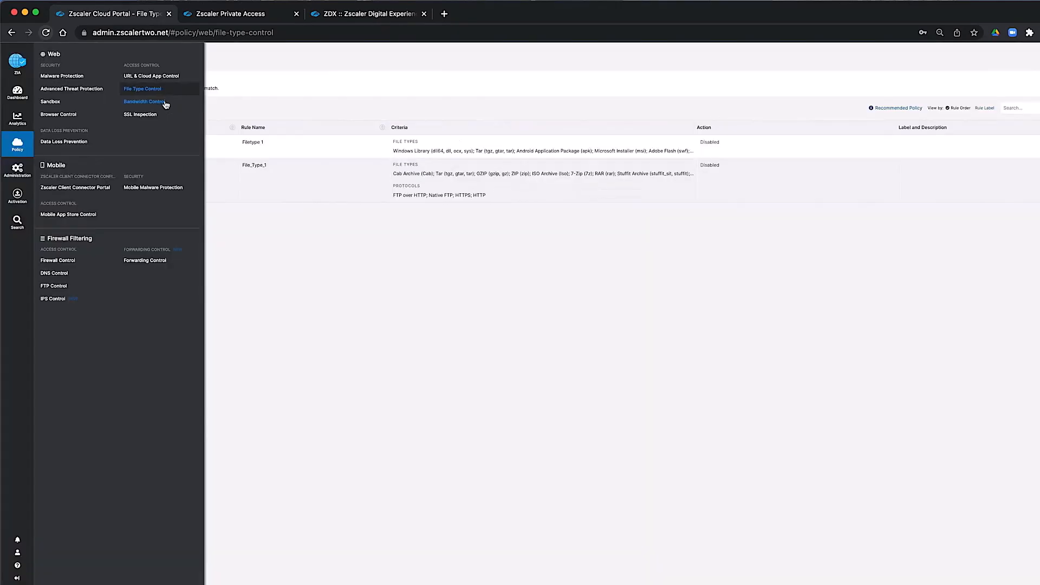
# - Start adding a Bandwidth Control rule and check the choices for its Bandwidth Classes and Protocols criteria
pyautogui.click(162, 104)
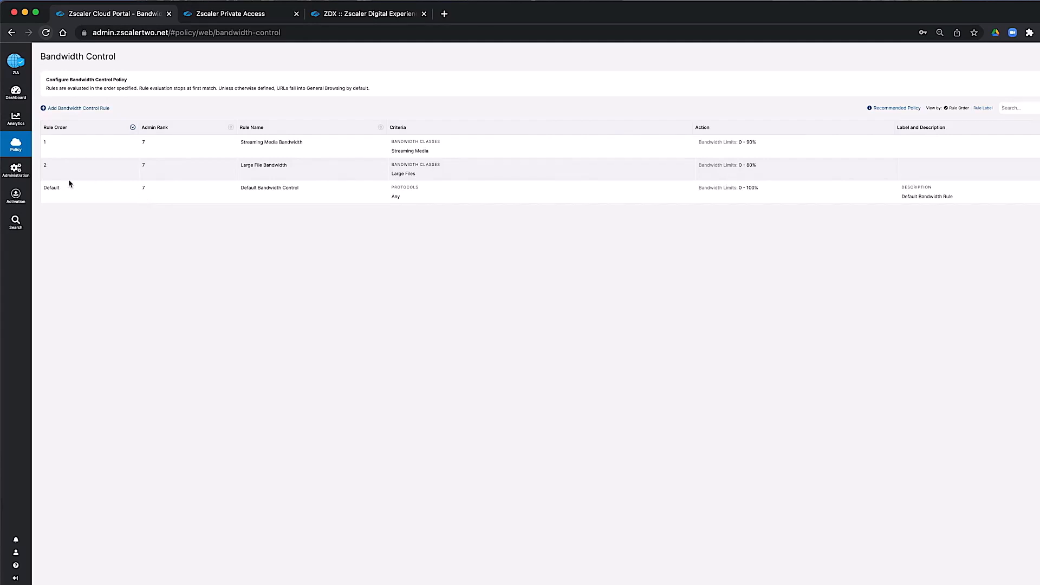
pyautogui.click(74, 108)
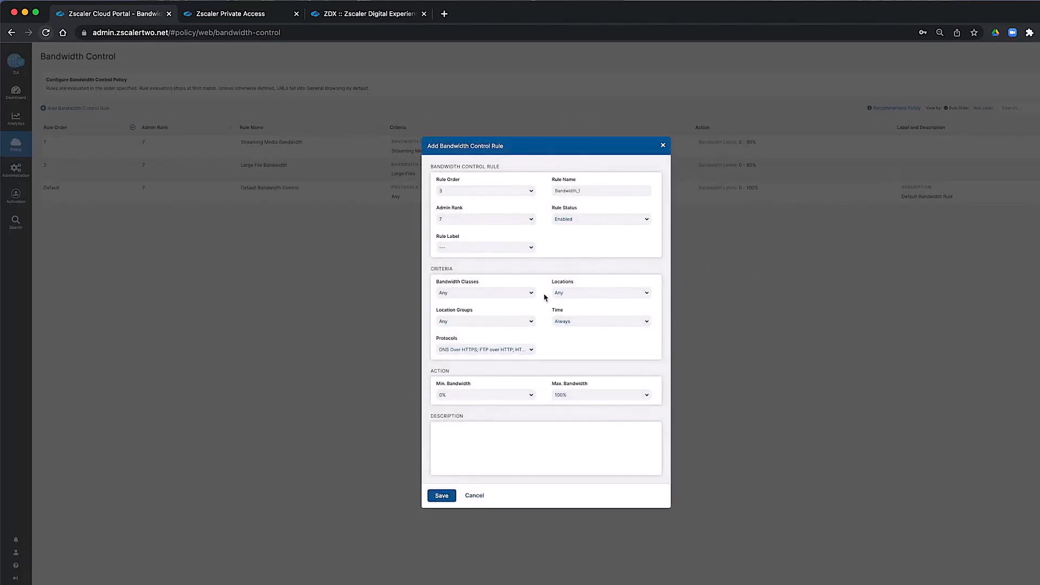
pyautogui.click(512, 297)
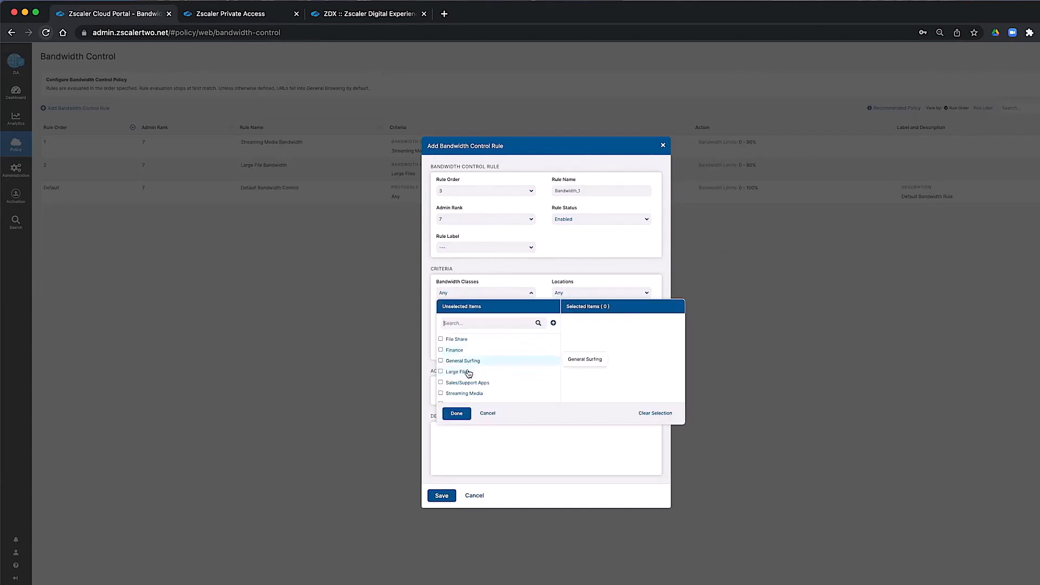
pyautogui.scroll(-2, 471, 395)
pyautogui.click(593, 295)
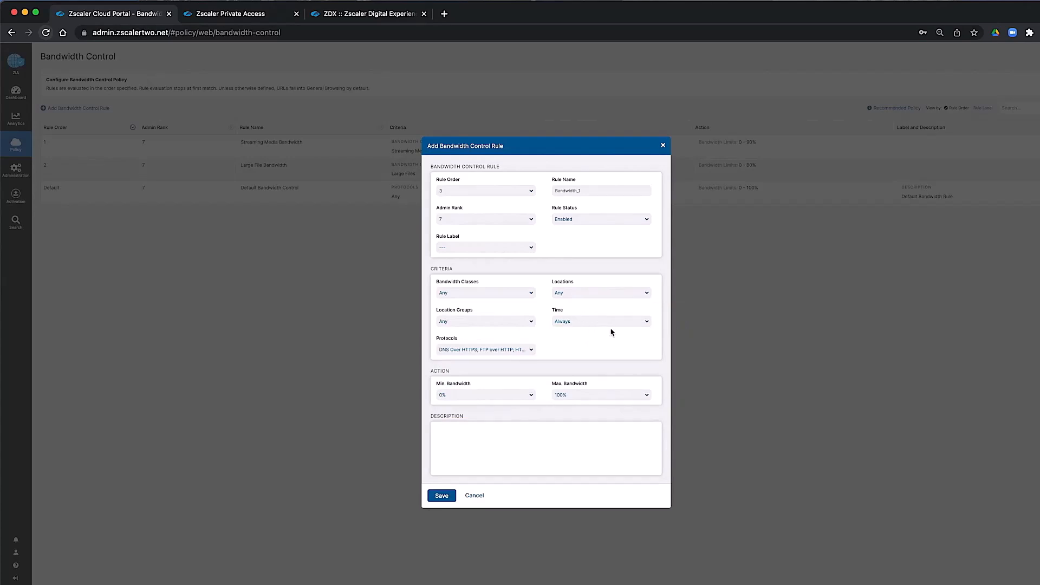
pyautogui.click(530, 349)
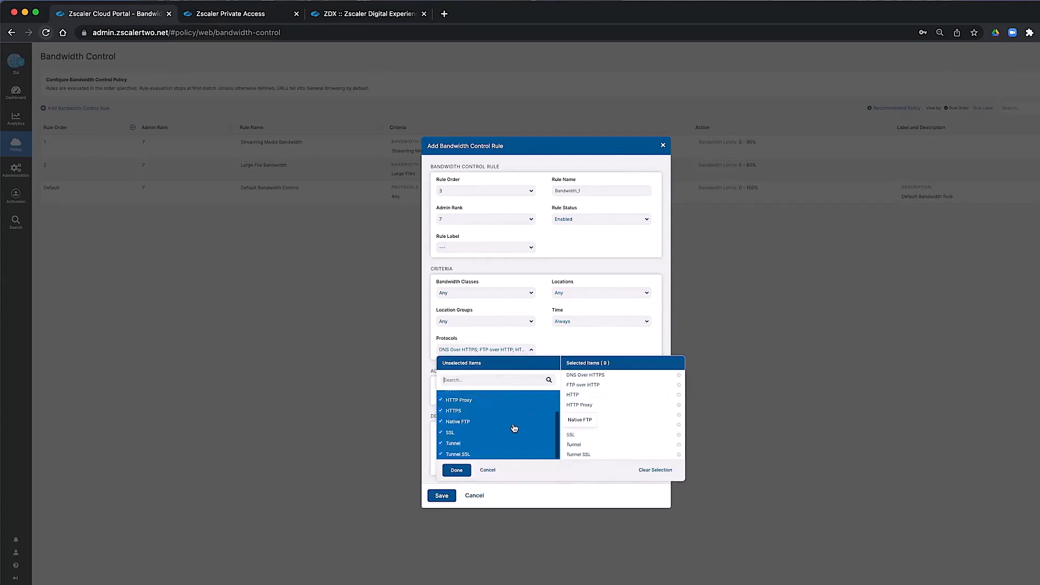
pyautogui.scroll(2, 514, 420)
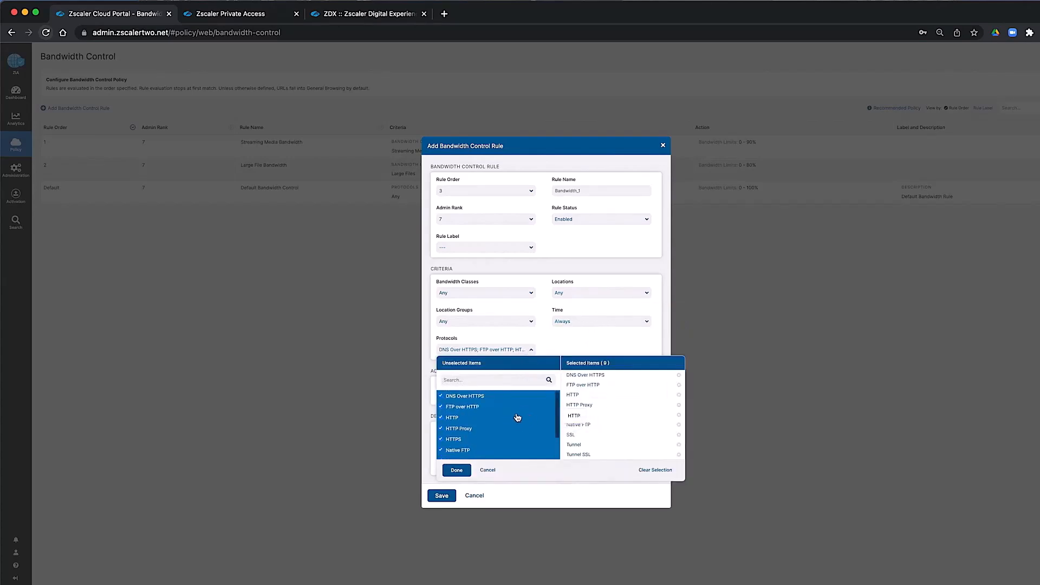
pyautogui.click(584, 340)
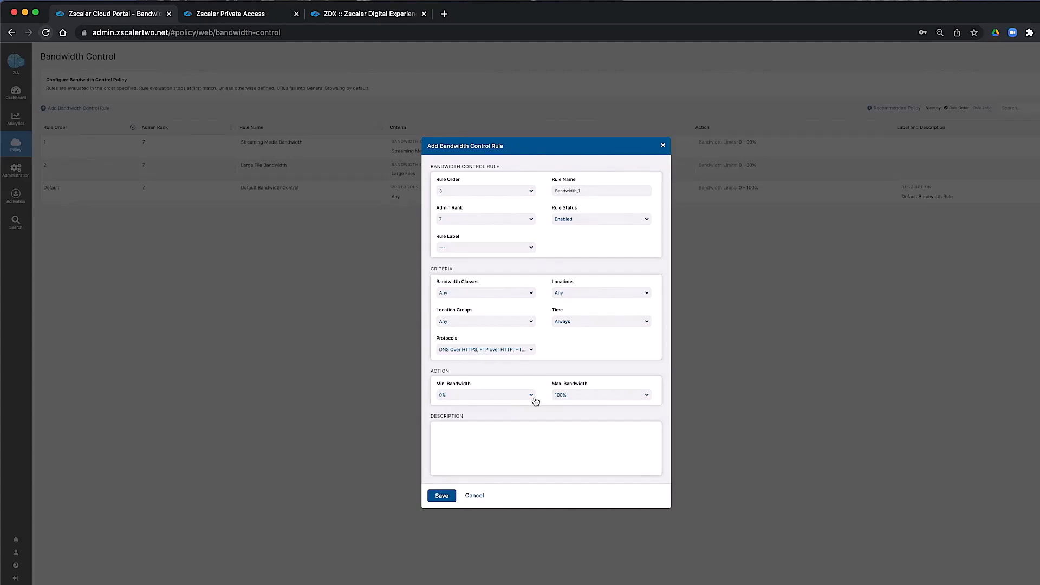
# - Set the bandwidth rule's maximum bandwidth to 20% and discard the rule
pyautogui.click(578, 395)
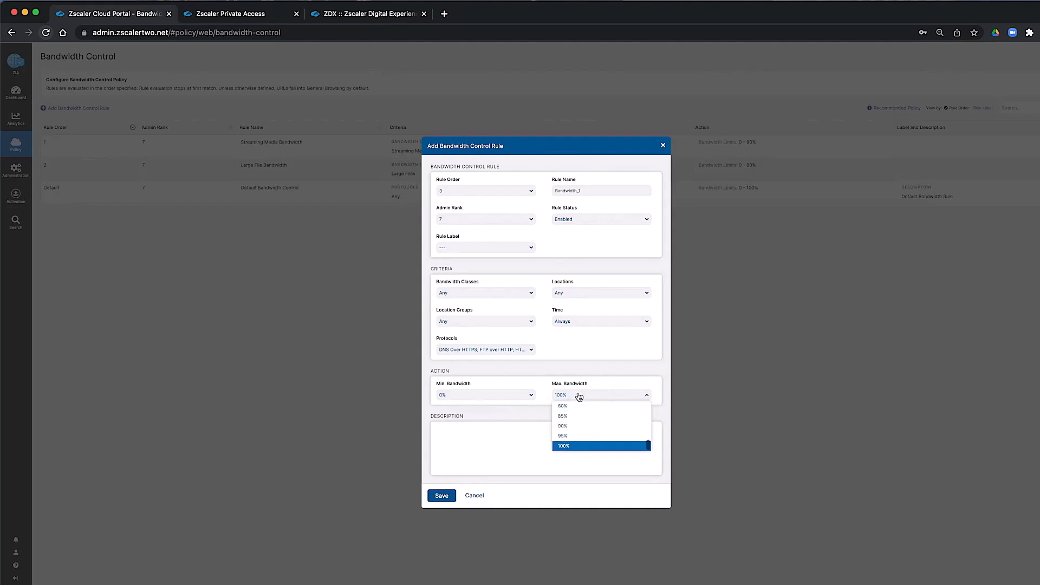
pyautogui.click(582, 436)
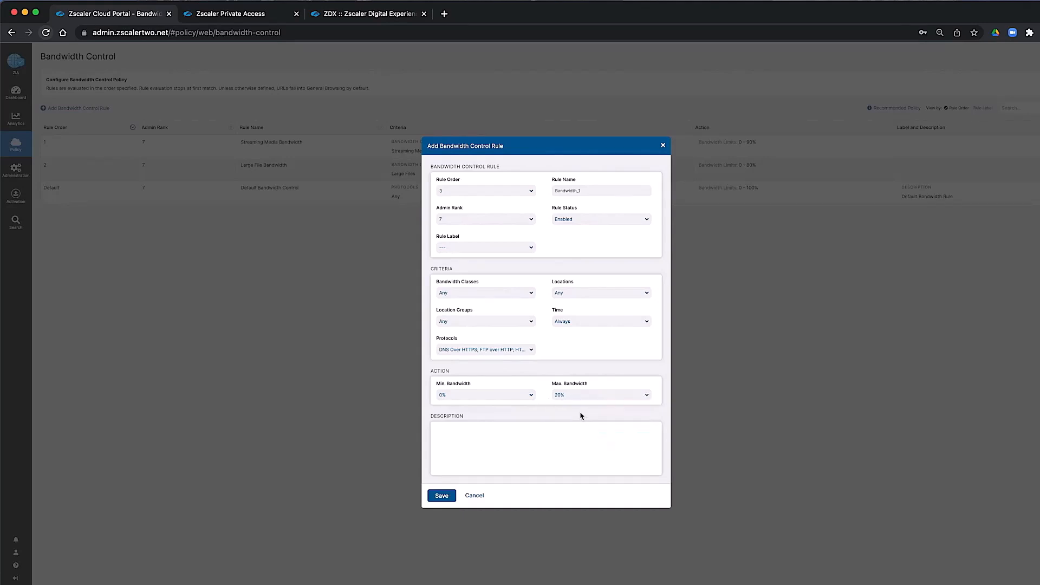
pyautogui.click(477, 496)
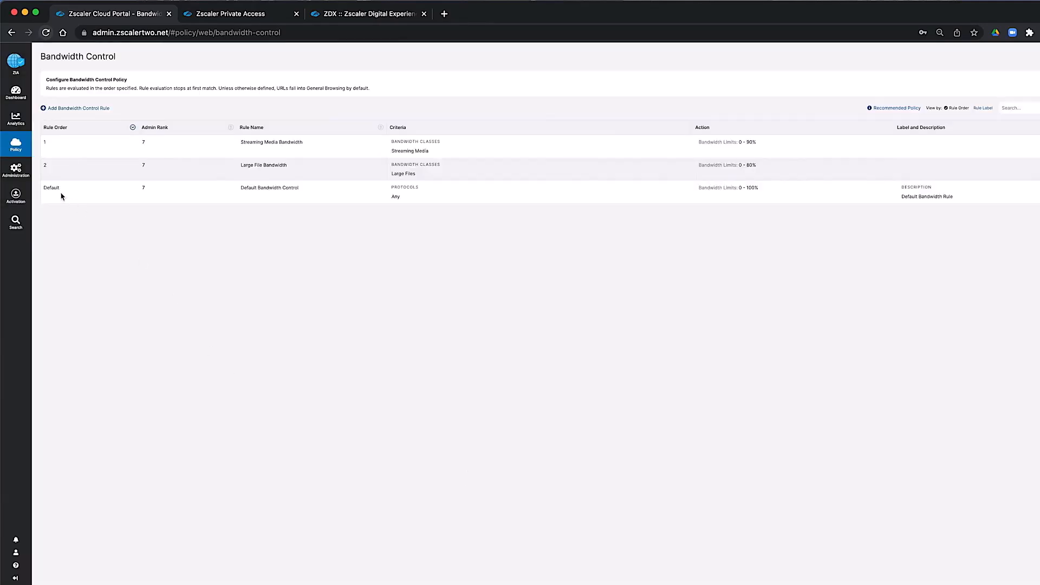
# - Start adding an SSL Inspection rule and check the choices for its Destination Groups and Forwarding Gateways criteria
pyautogui.moveTo(16, 147)
pyautogui.click(135, 114)
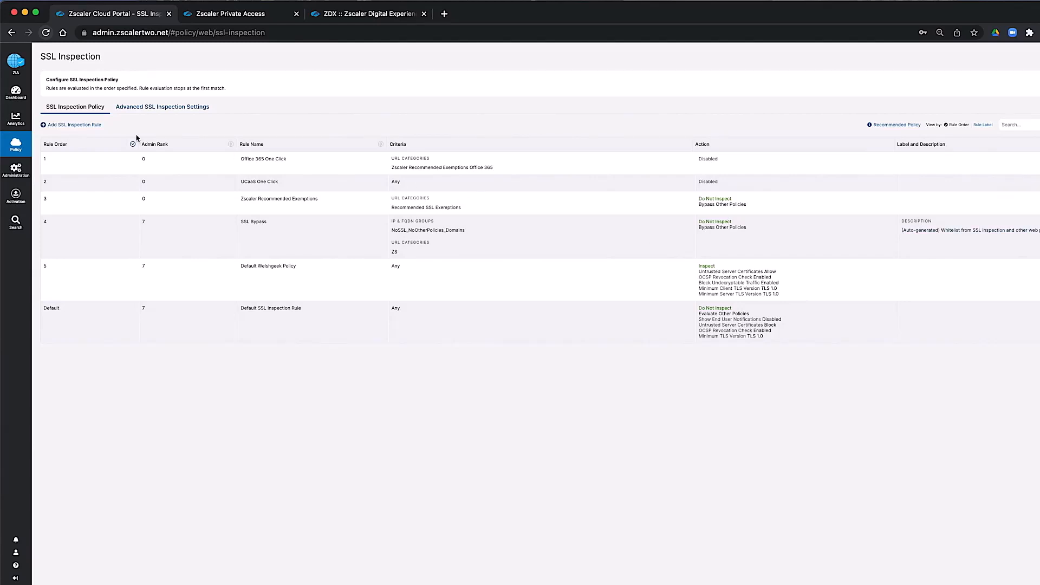
pyautogui.click(119, 124)
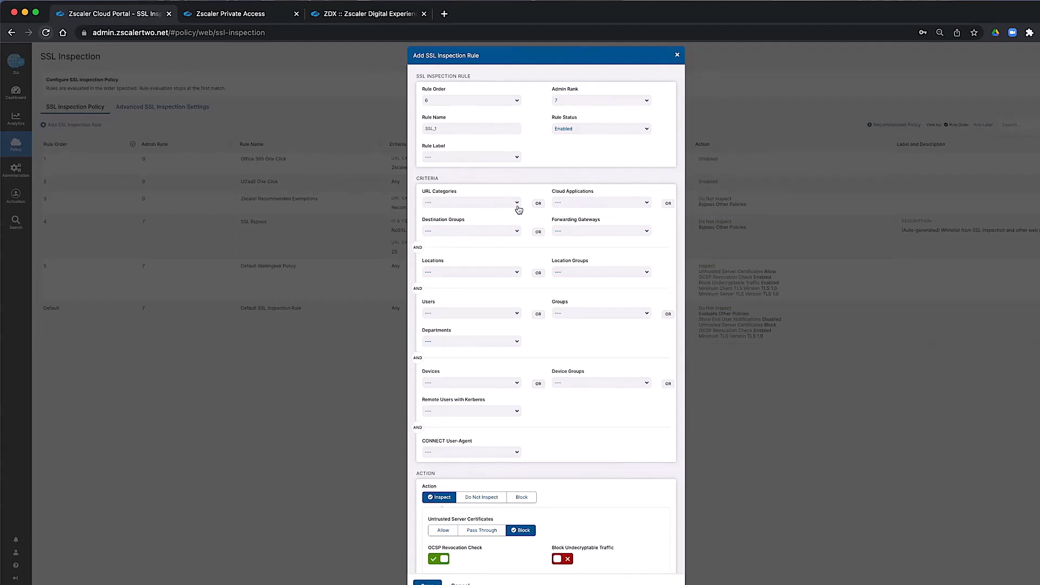
pyautogui.click(487, 231)
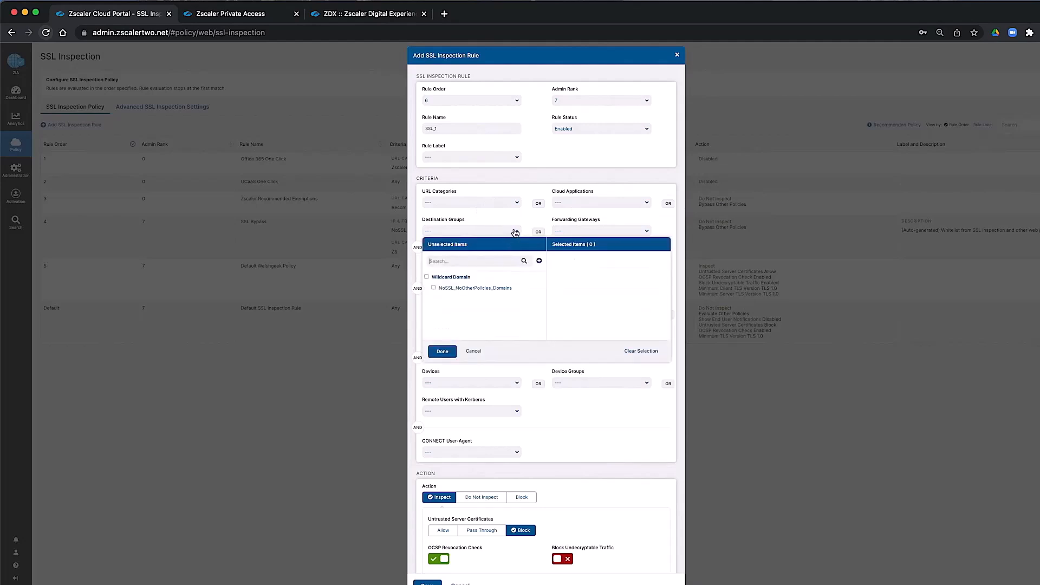
pyautogui.click(524, 225)
pyautogui.click(580, 233)
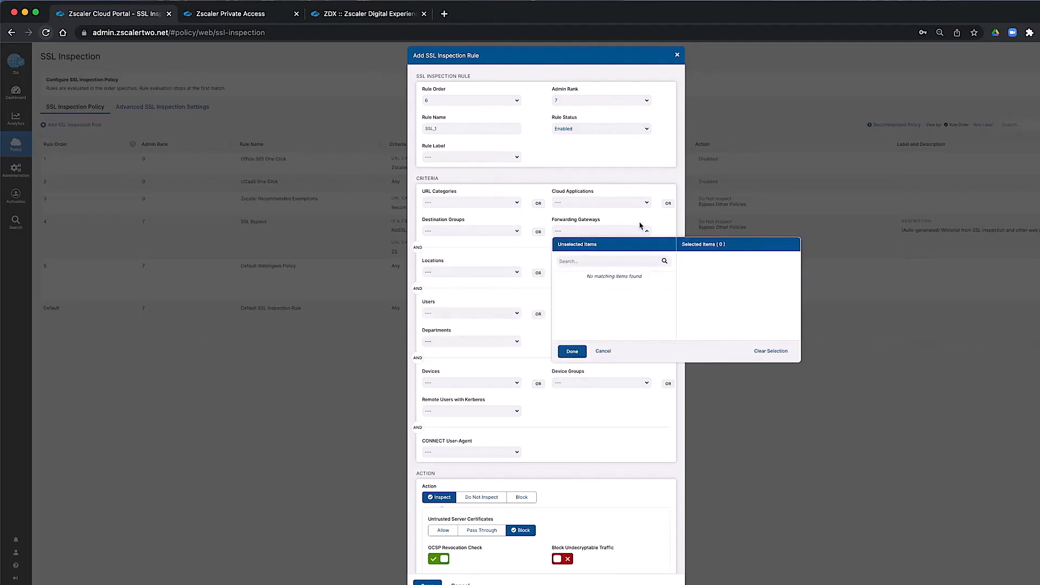
pyautogui.click(640, 227)
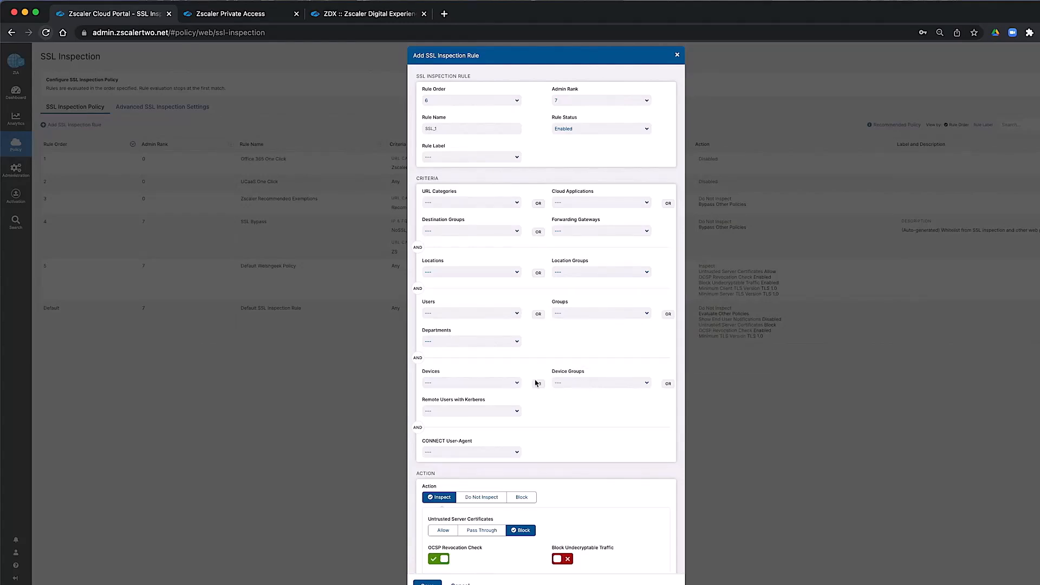
# - Check the SSL inspection rule's choices for Remote Users with Kerberos and CONNECT User-Agent
pyautogui.click(499, 411)
pyautogui.click(515, 412)
pyautogui.click(515, 412)
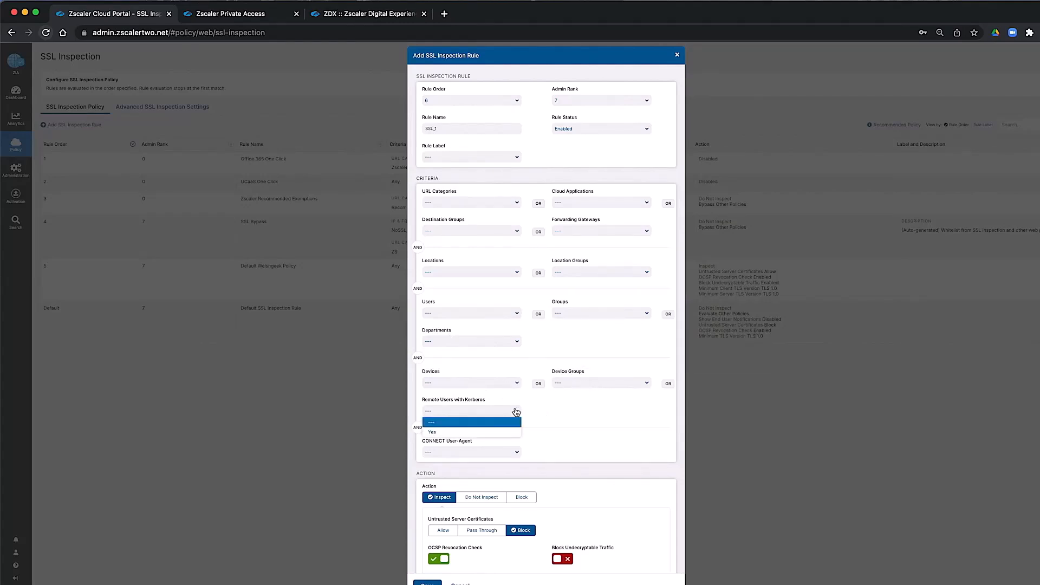
pyautogui.click(575, 416)
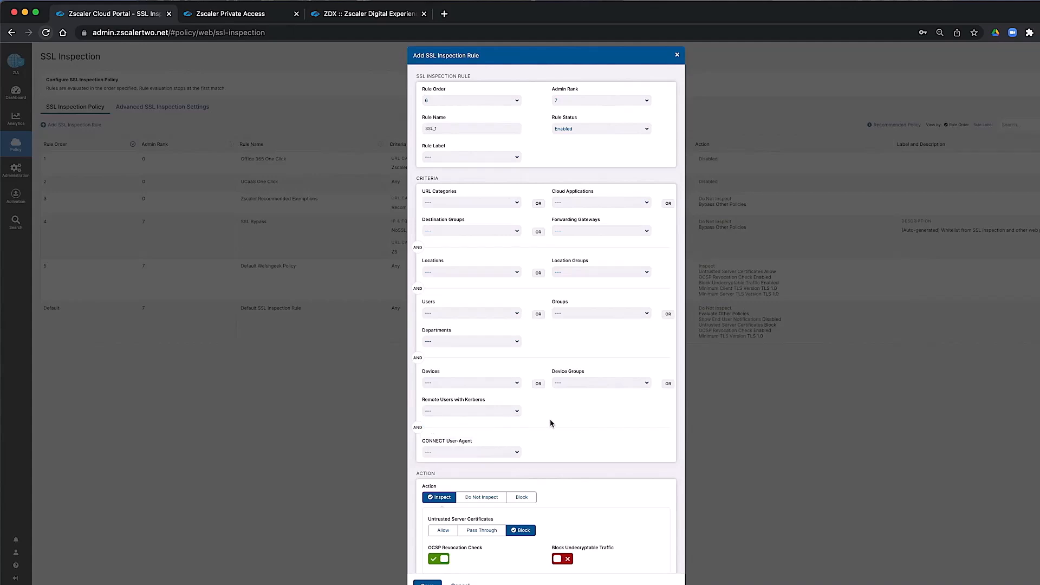
pyautogui.click(509, 452)
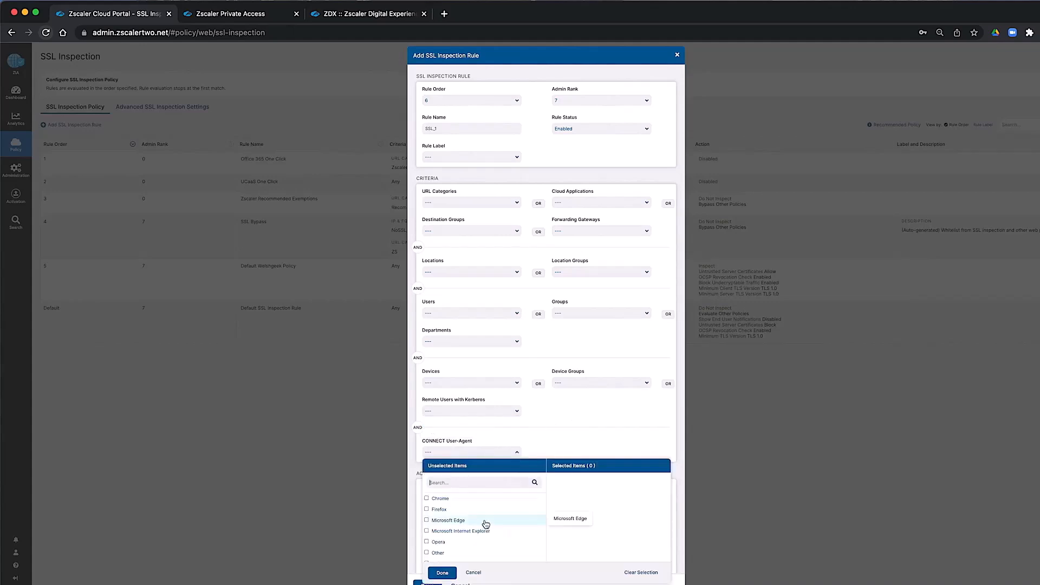
pyautogui.click(566, 432)
# - Try the Block and Inspect actions in the SSL inspection rule and discard the rule
pyautogui.scroll(-3, 567, 433)
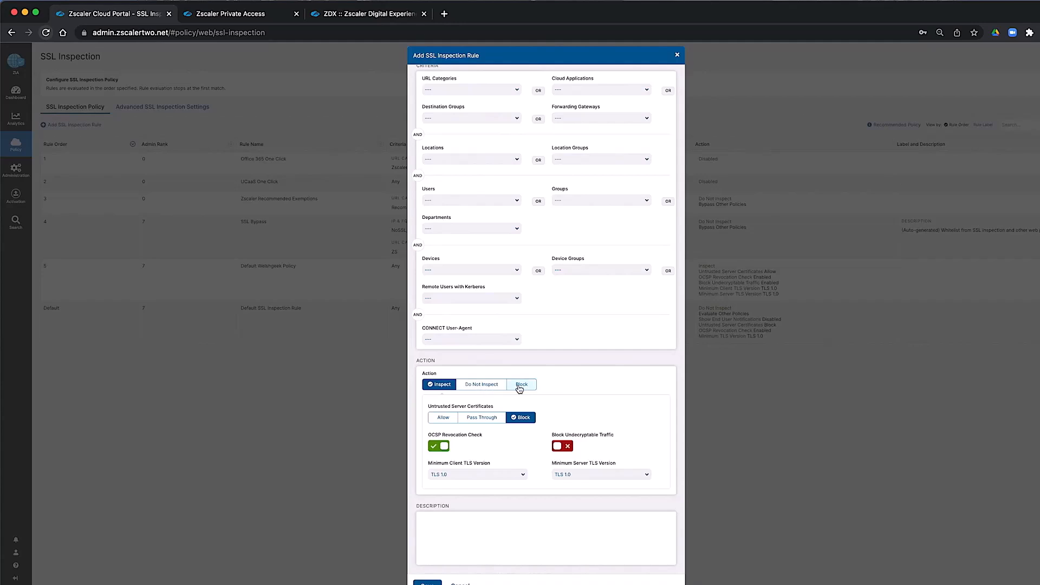
pyautogui.click(519, 385)
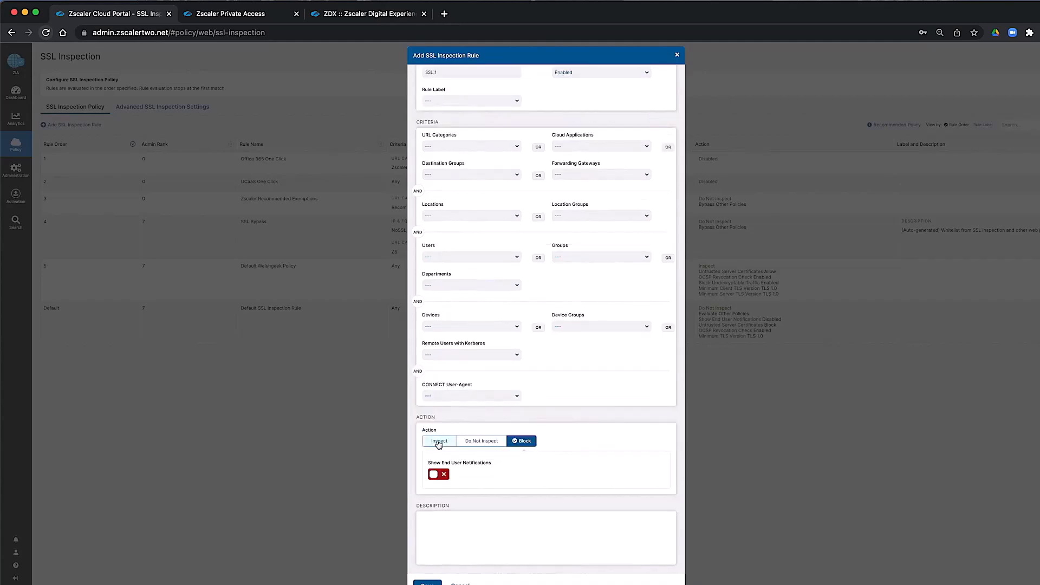
pyautogui.click(440, 384)
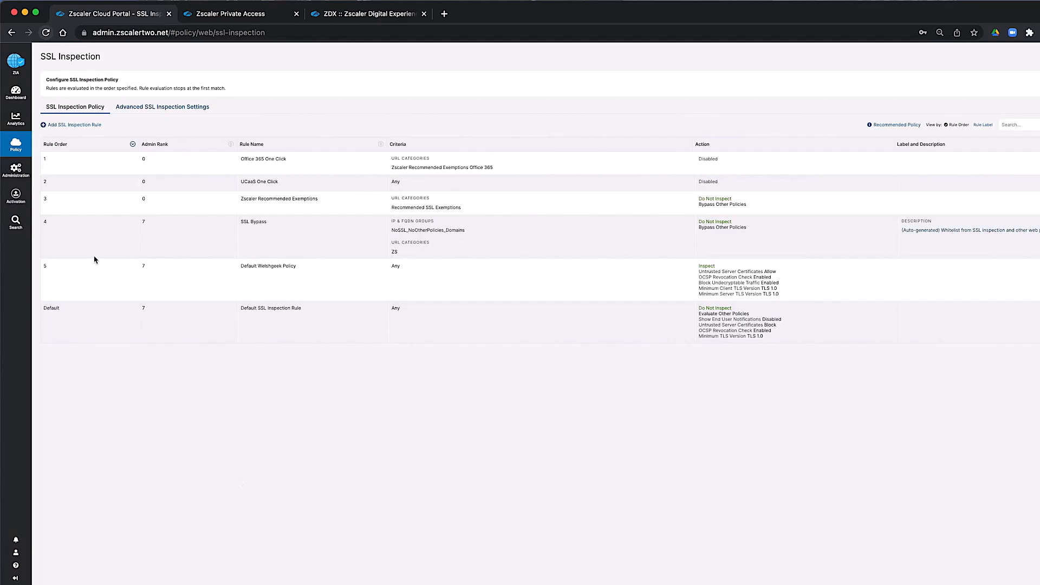
# - Go to the Malware Protection policy and look through its traffic, protocol, malware and adware/spyware settings
pyautogui.click(7, 151)
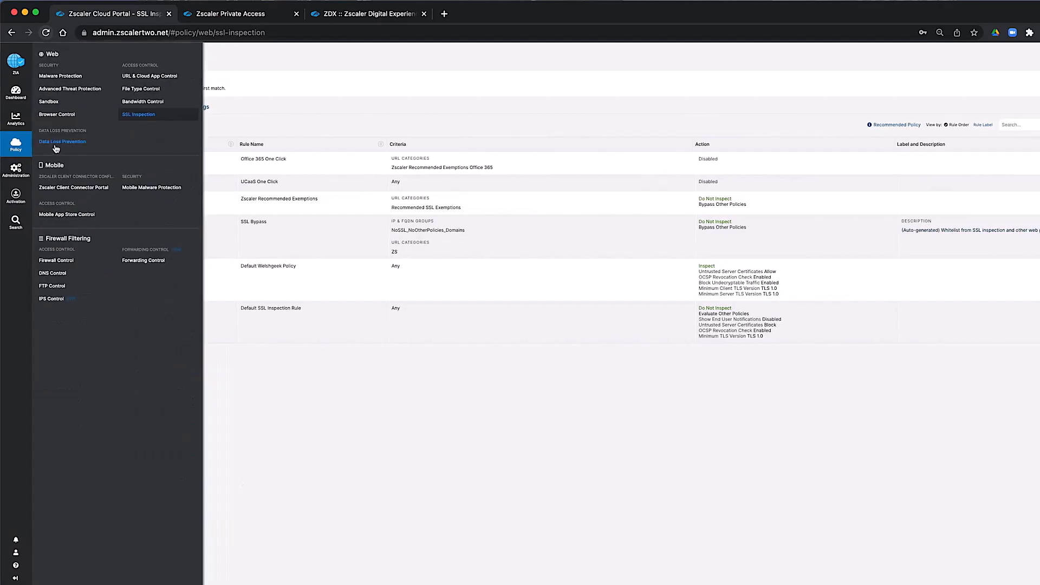
pyautogui.click(60, 77)
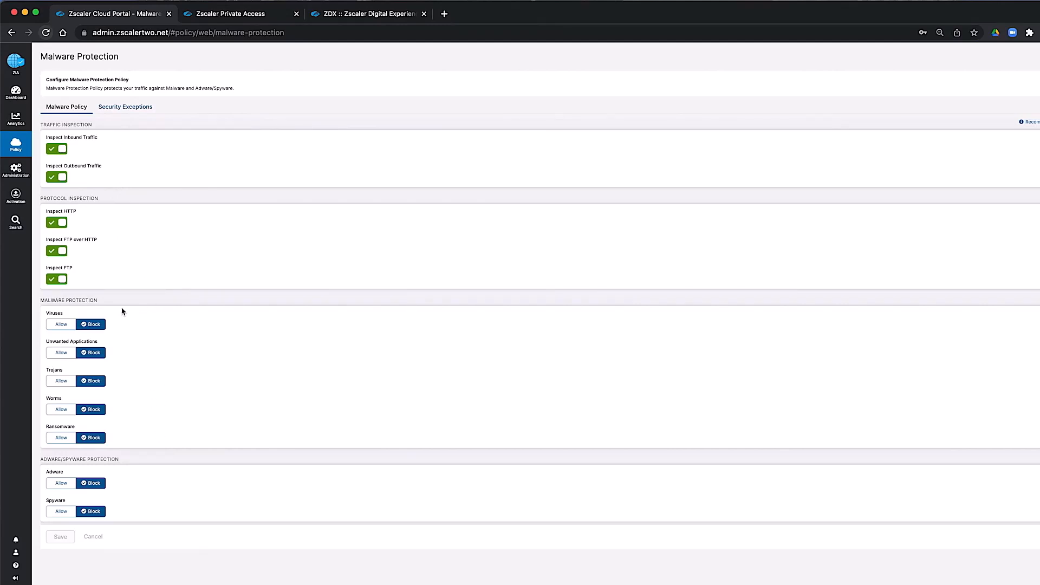
pyautogui.scroll(-1, 169, 441)
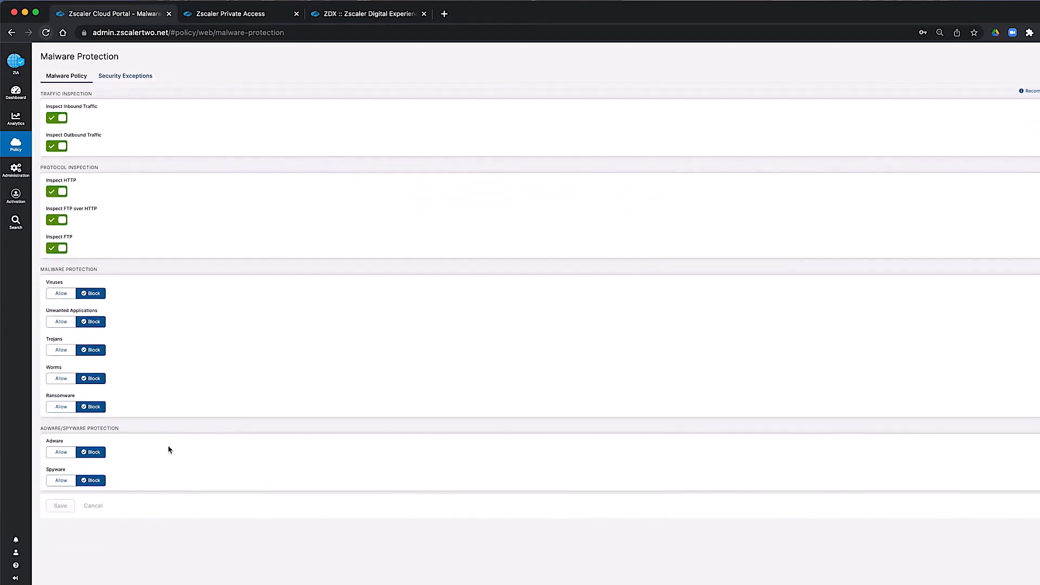
pyautogui.scroll(1, 253, 390)
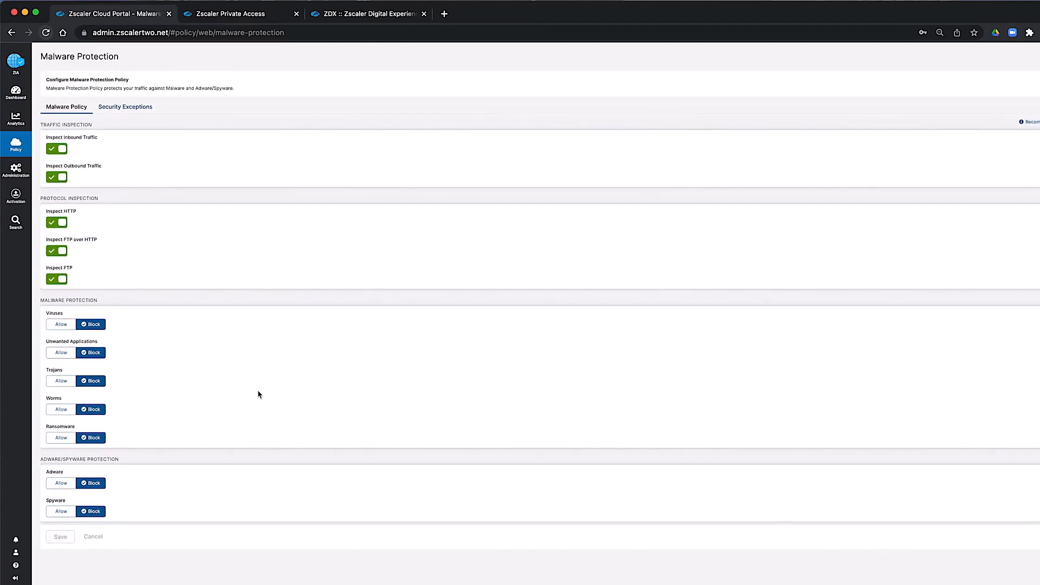
# - Go to the Advanced Threat Protection policy and look through its botnet, malicious content, fraud, XSS, blocked countries and P2P settings
pyautogui.moveTo(21, 152)
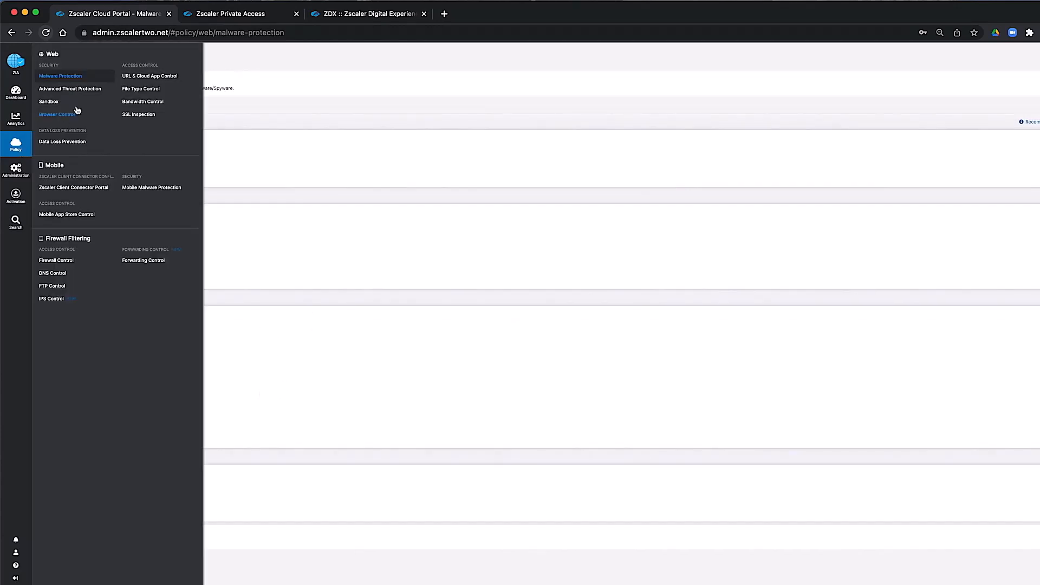
pyautogui.click(84, 89)
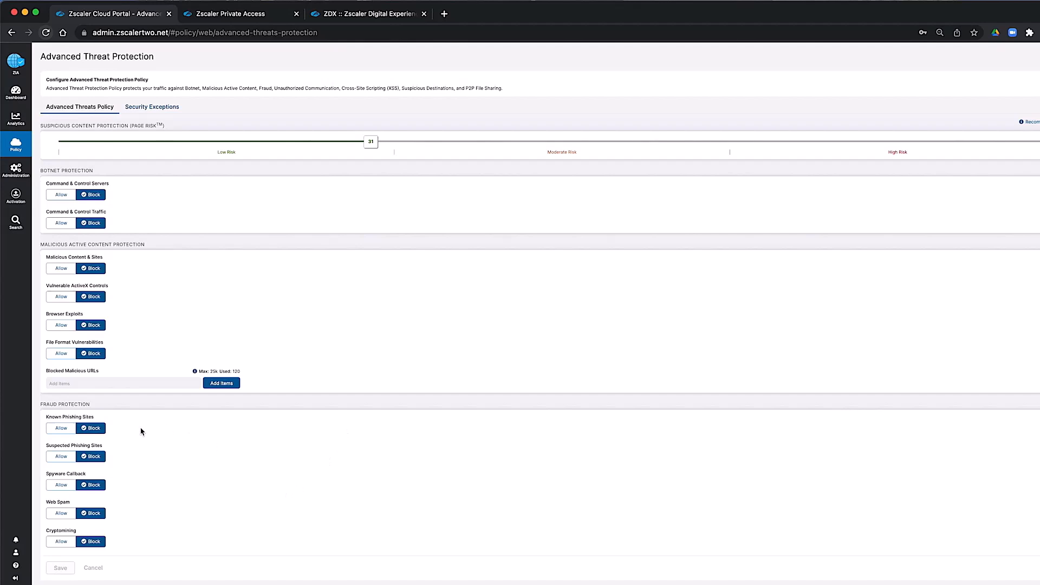
pyautogui.scroll(-3, 175, 376)
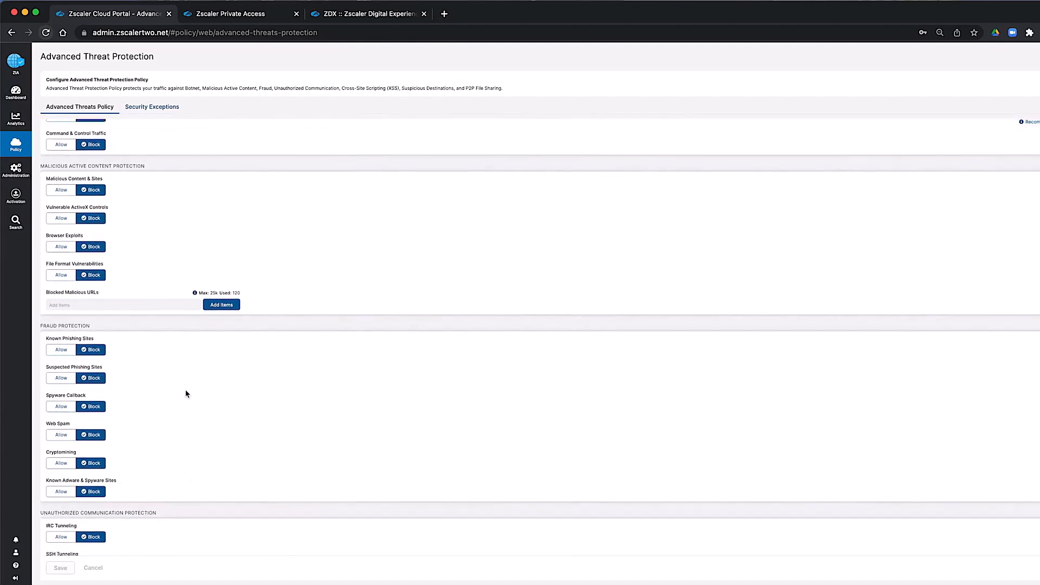
pyautogui.scroll(-7, 184, 506)
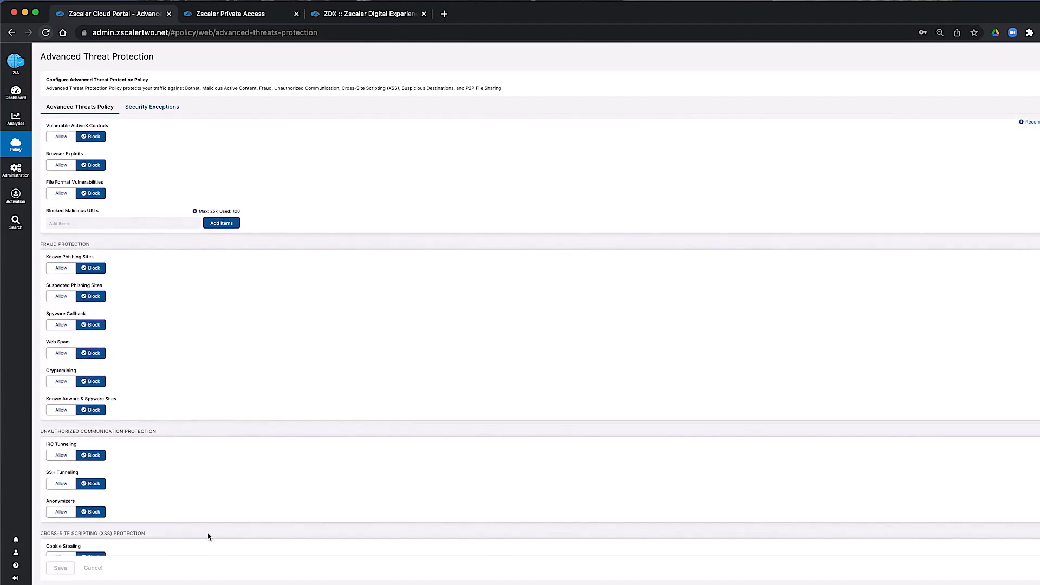
pyautogui.scroll(-4, 210, 536)
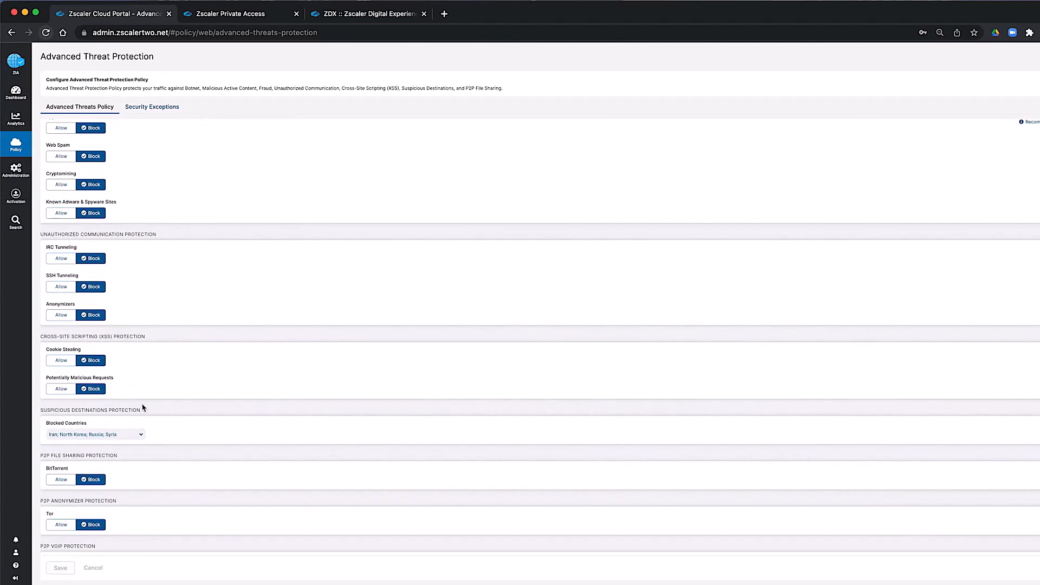
pyautogui.scroll(-1, 172, 395)
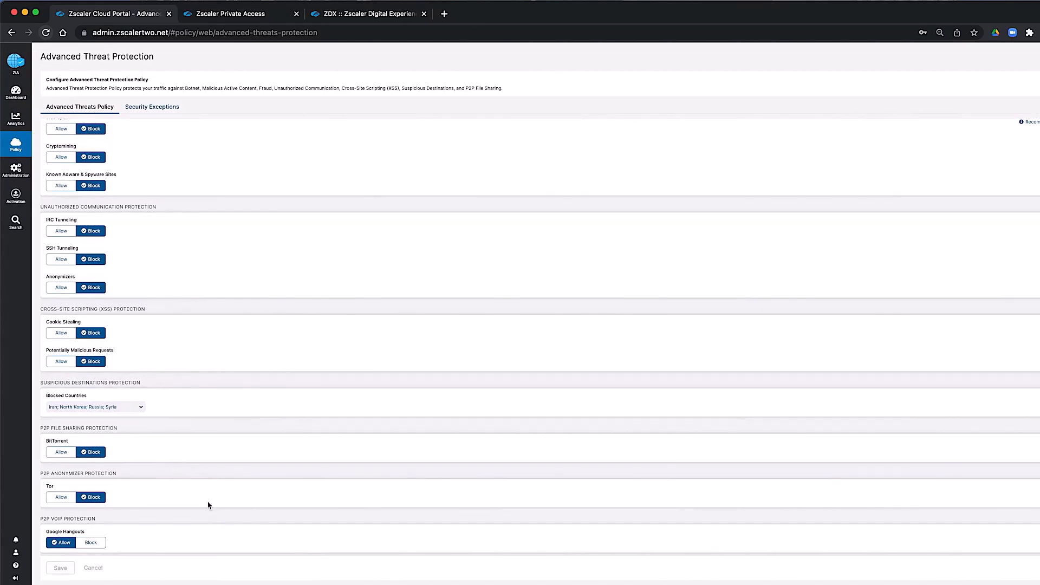
pyautogui.scroll(10, 352, 471)
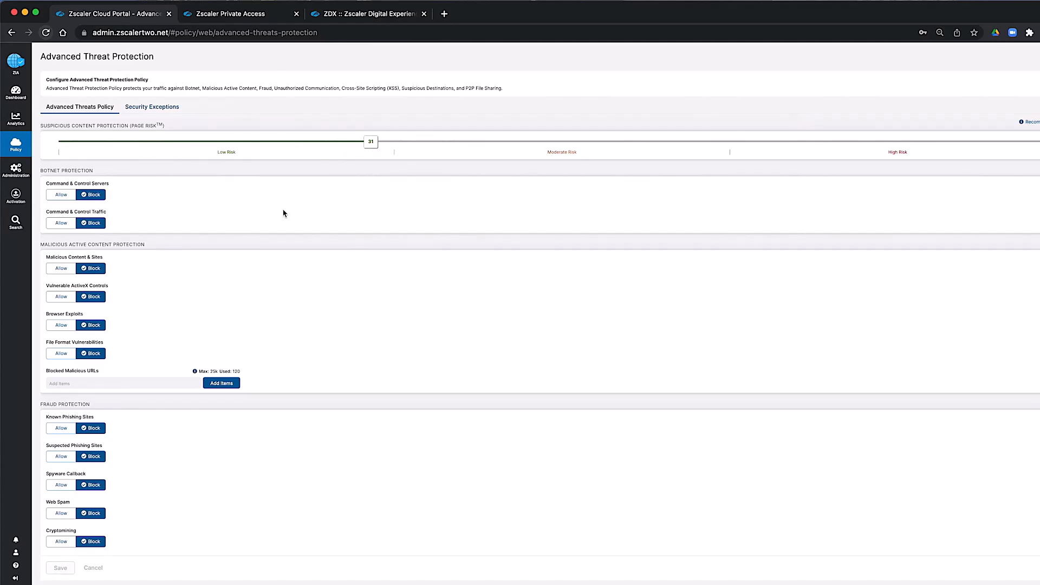
# - Check the security exceptions of the Advanced Threat Protection policy and the Malware Protection policy
pyautogui.click(160, 109)
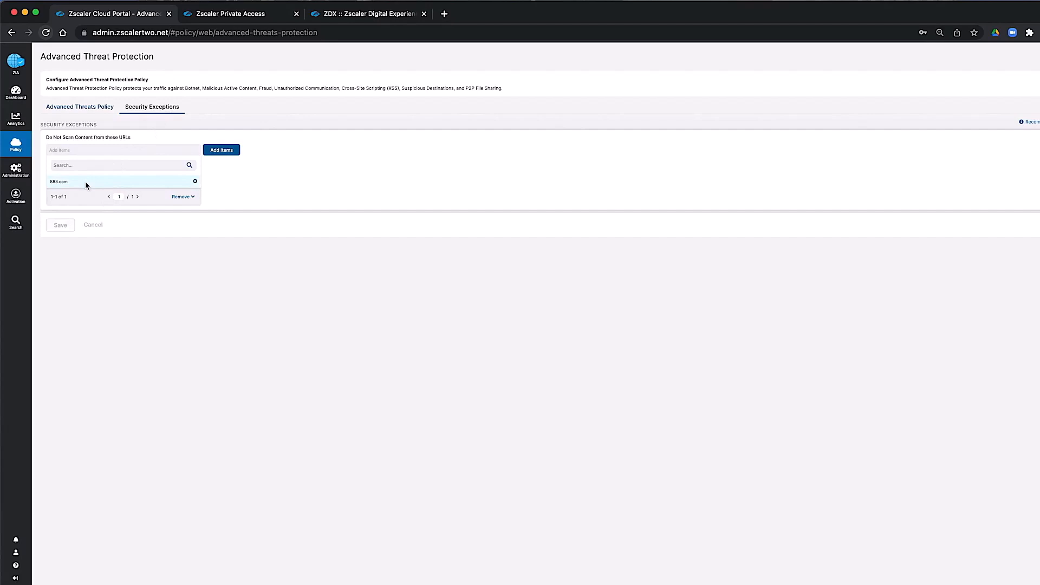
pyautogui.moveTo(15, 143)
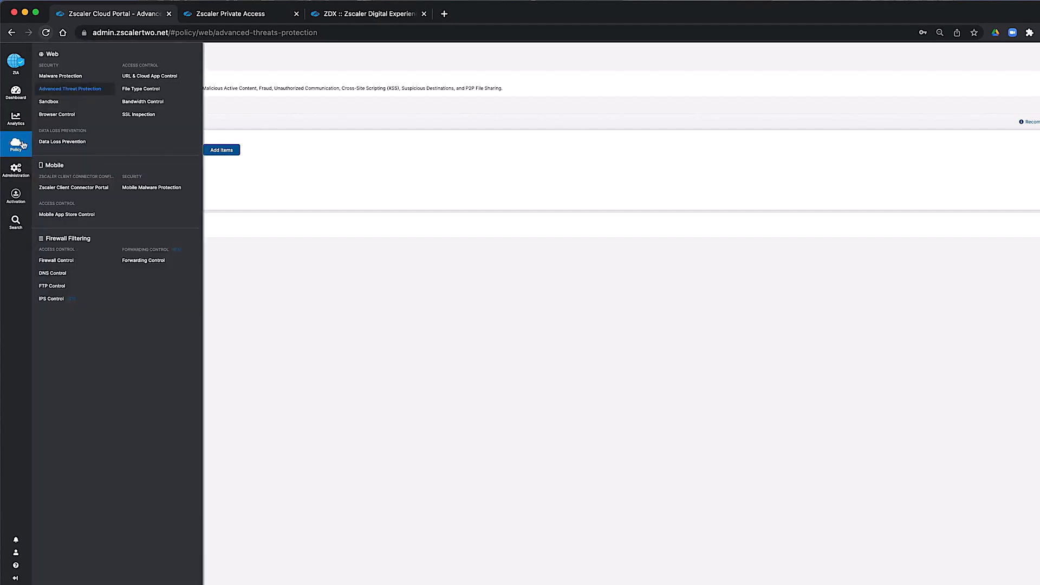
pyautogui.click(76, 78)
pyautogui.click(135, 109)
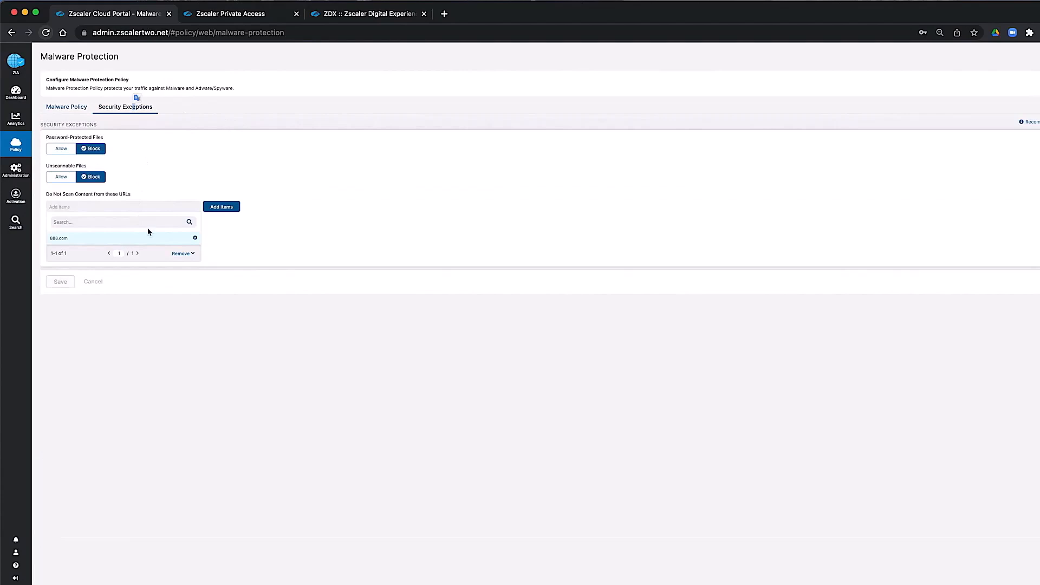
# - Go to the Sandbox policy, open the PDF Exception rule and check its choices for Sandbox Categories and Protocols
pyautogui.moveTo(22, 155)
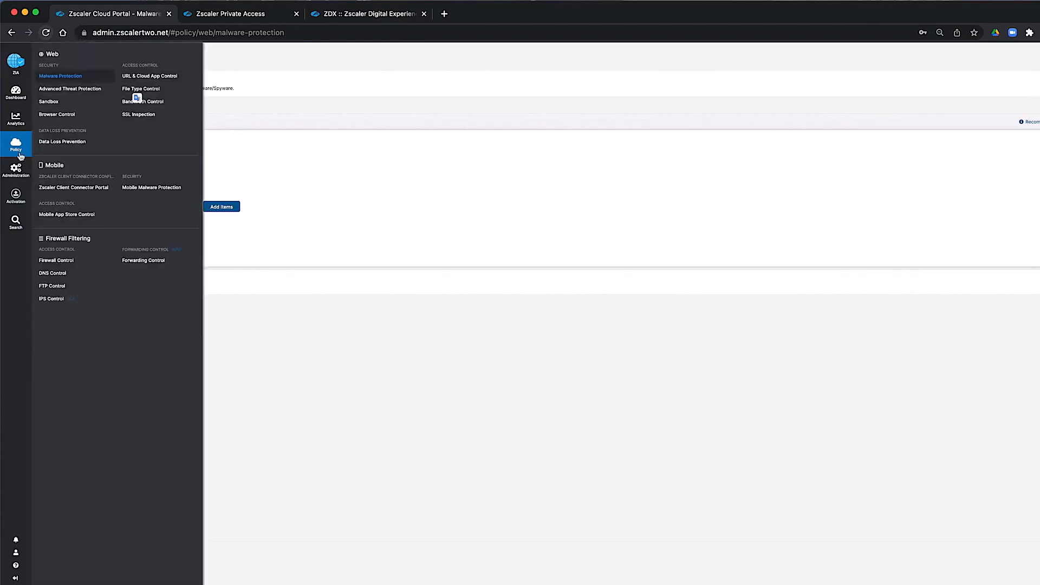
pyautogui.click(134, 95)
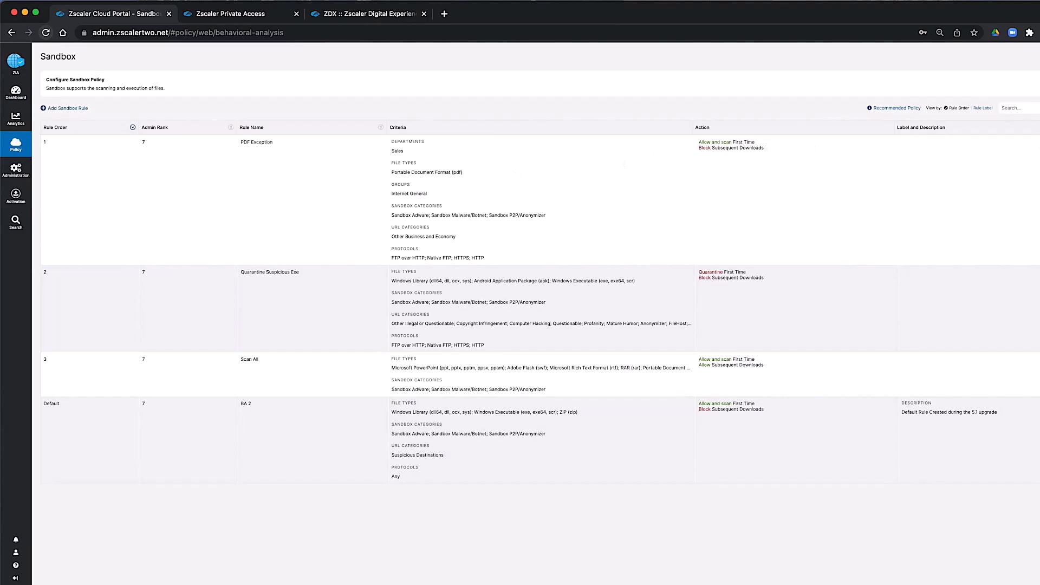
pyautogui.click(1037, 142)
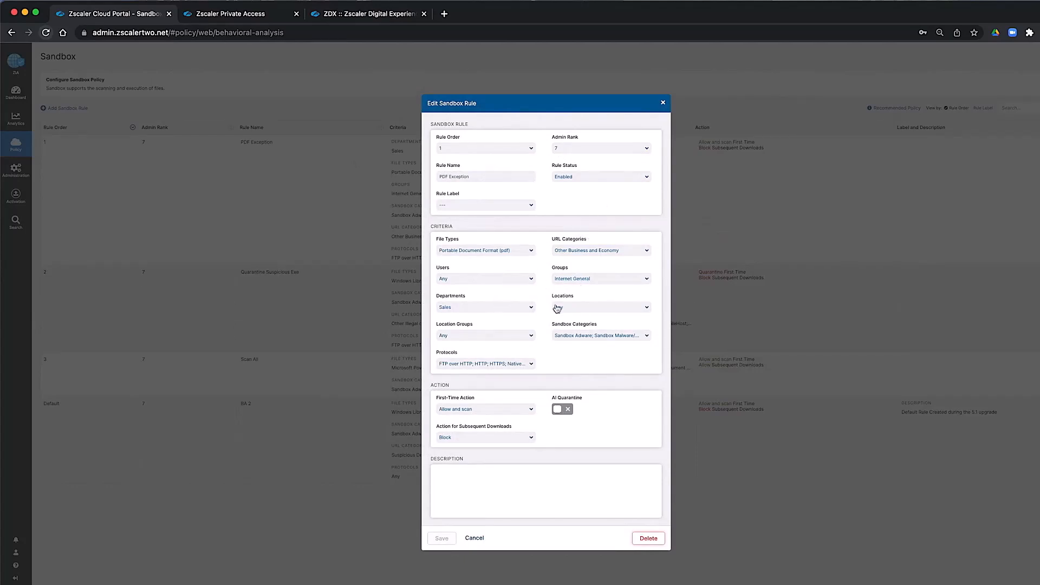
pyautogui.click(627, 336)
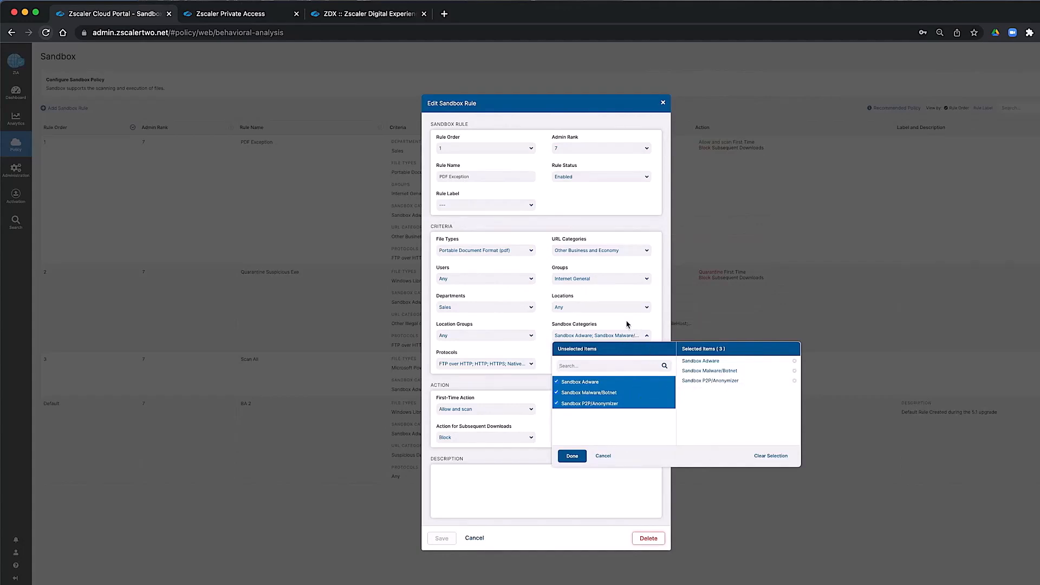
pyautogui.click(627, 324)
pyautogui.click(514, 364)
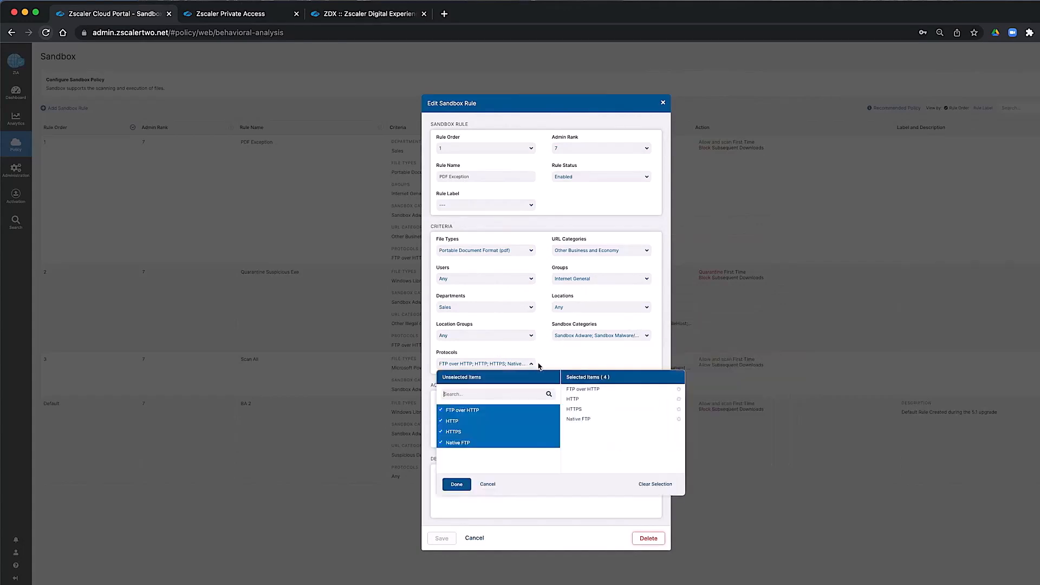
pyautogui.click(572, 363)
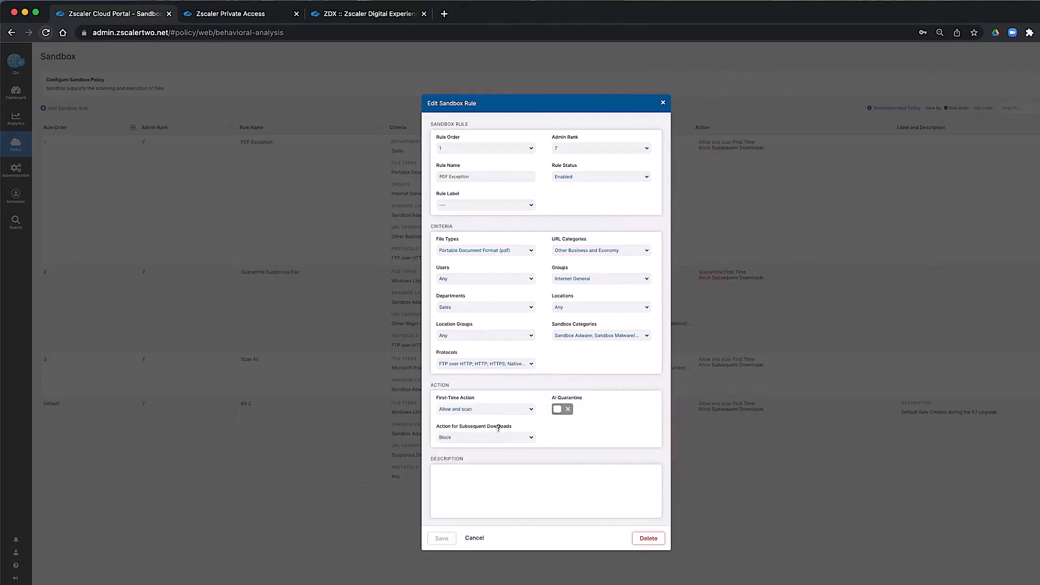
# - Try Quarantine as the sandbox rule's First-Time Action, check the choices for subsequent downloads and discard the changes
pyautogui.click(469, 410)
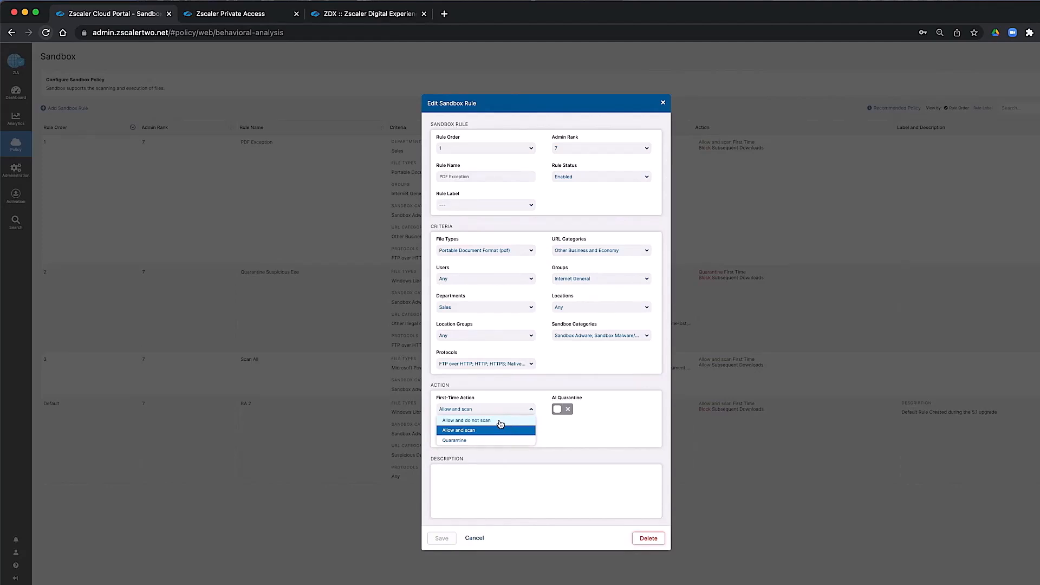
pyautogui.click(508, 441)
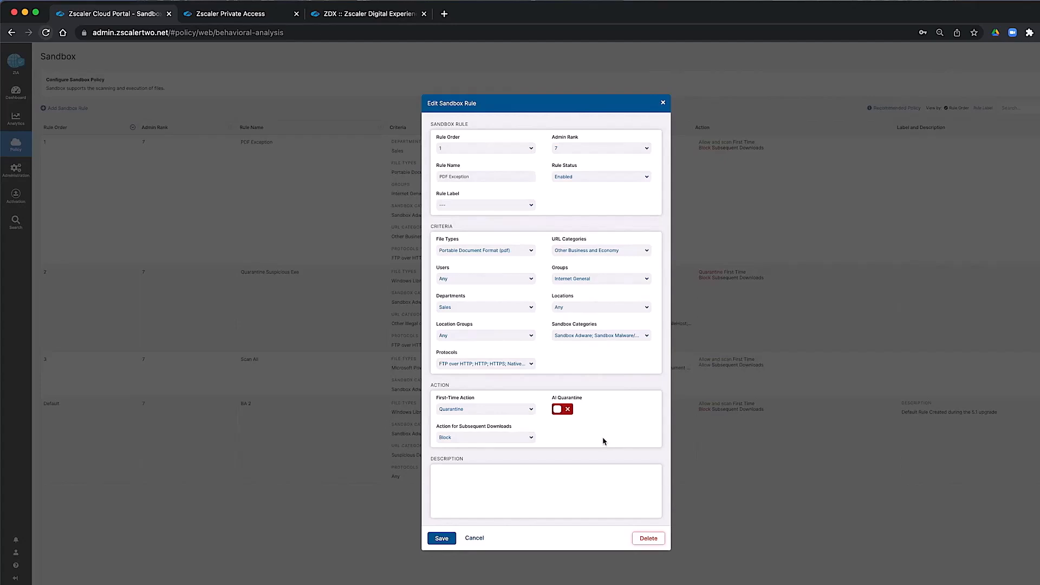
pyautogui.moveTo(565, 396)
pyautogui.click(530, 441)
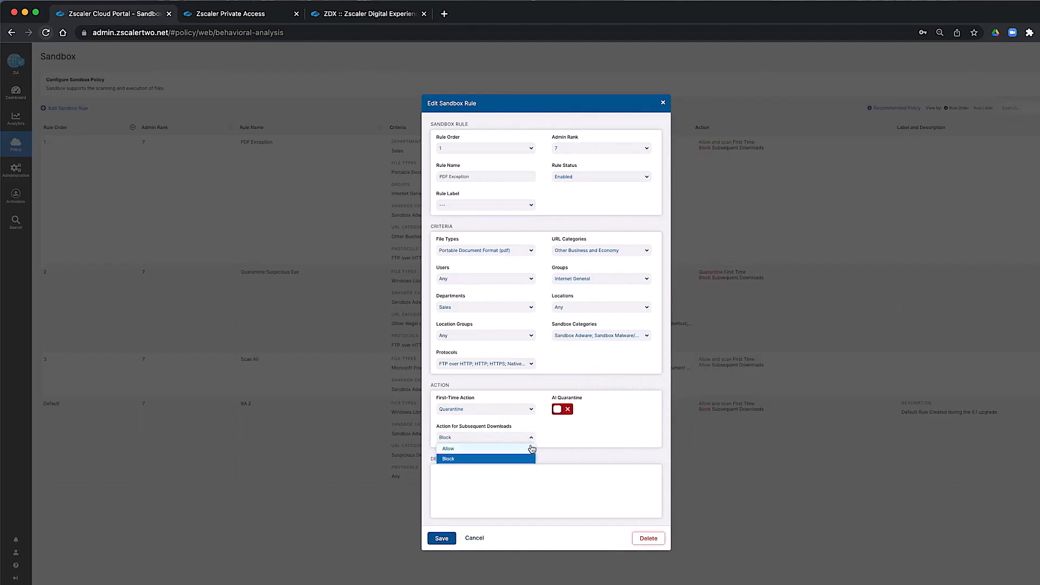
pyautogui.click(598, 480)
pyautogui.click(475, 538)
# - Go to the Browser Control policy, turn off Allow All Browsers and check the version choices for Microsoft Browsers
pyautogui.moveTo(15, 142)
pyautogui.click(77, 119)
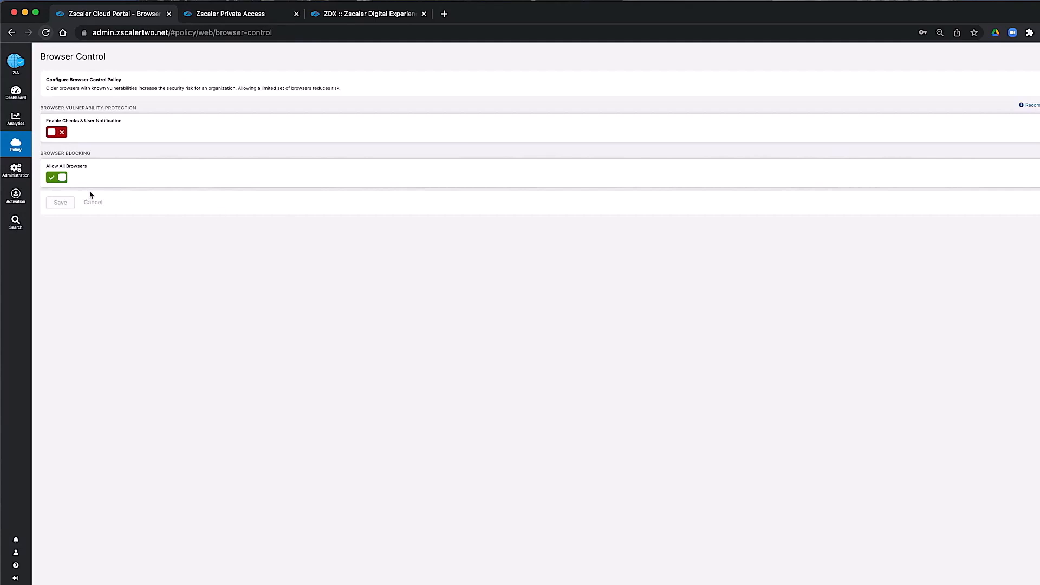
pyautogui.click(57, 177)
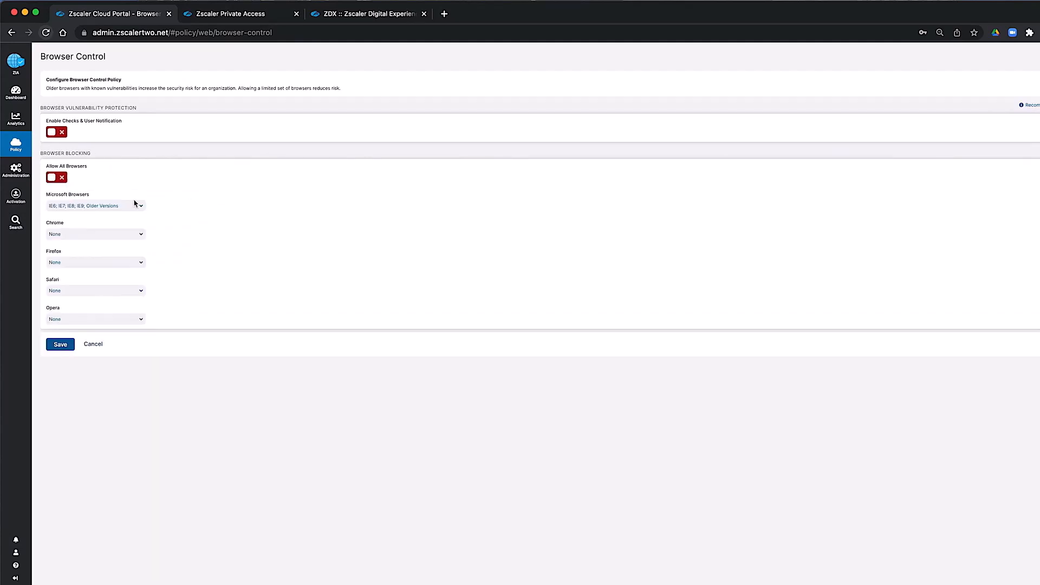
pyautogui.click(140, 207)
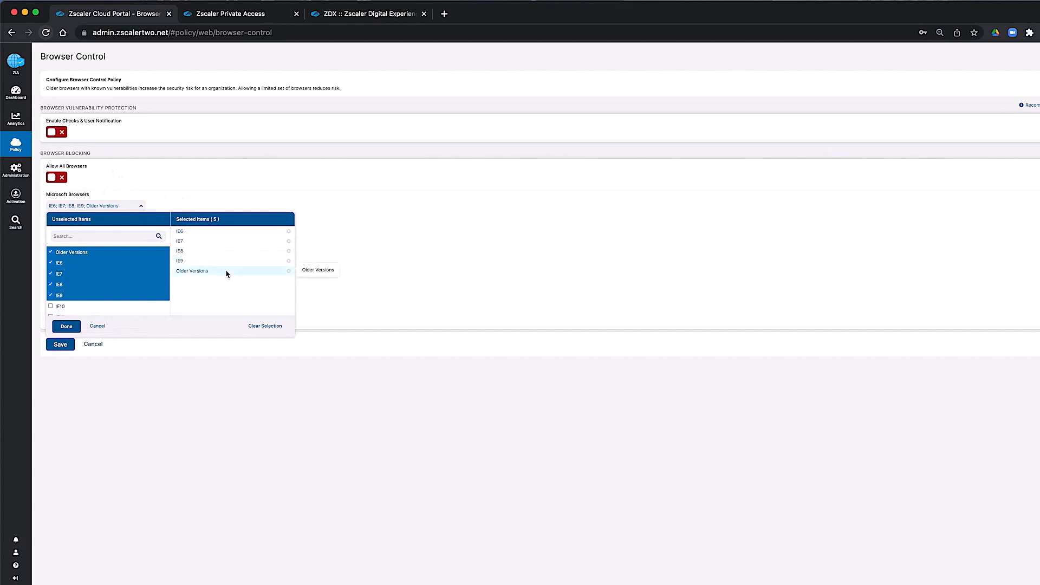
pyautogui.scroll(-10, 127, 304)
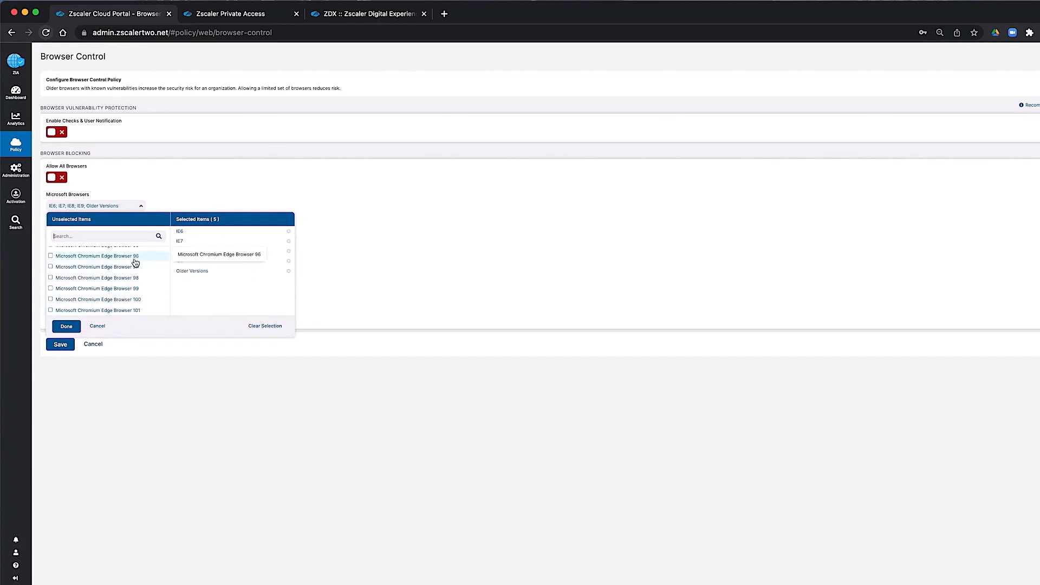
pyautogui.click(165, 197)
# - Check the blocking choices for Chrome, Firefox, Safari and Opera and discard the Browser Control changes
pyautogui.click(140, 234)
pyautogui.scroll(-10, 111, 330)
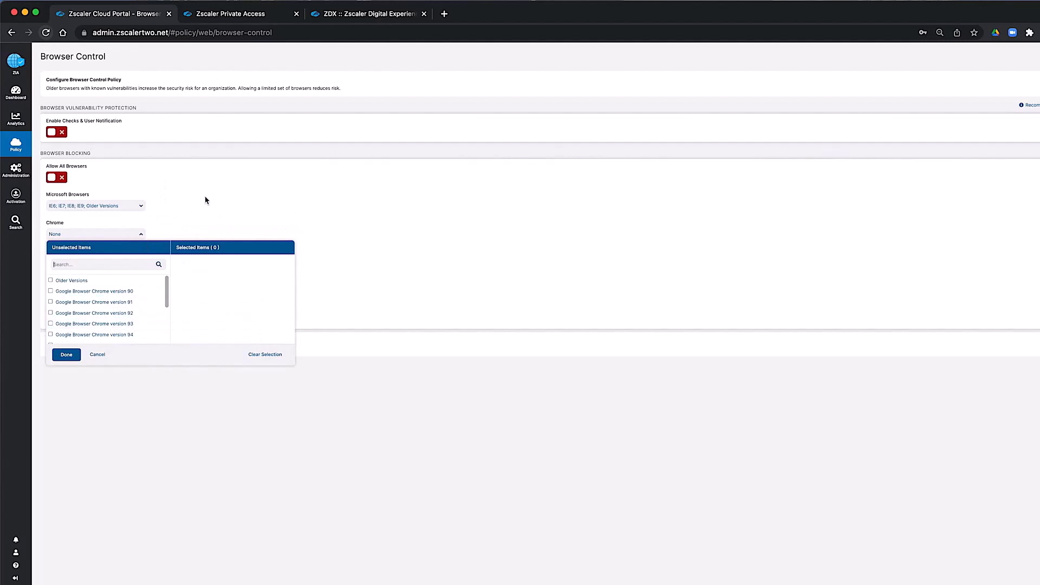
pyautogui.click(206, 200)
pyautogui.click(138, 262)
pyautogui.click(139, 265)
pyautogui.click(137, 293)
pyautogui.click(189, 282)
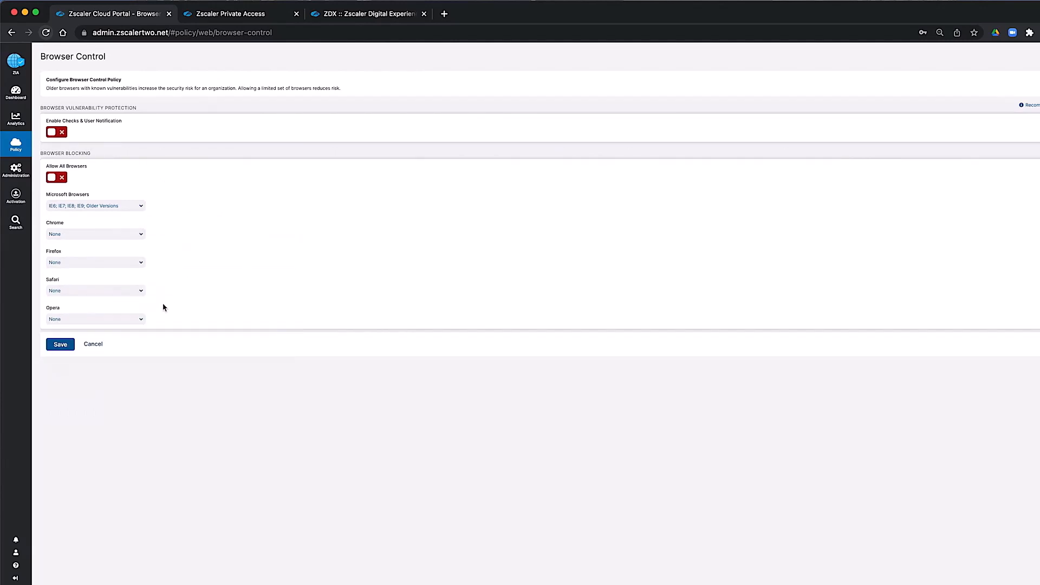
pyautogui.click(130, 323)
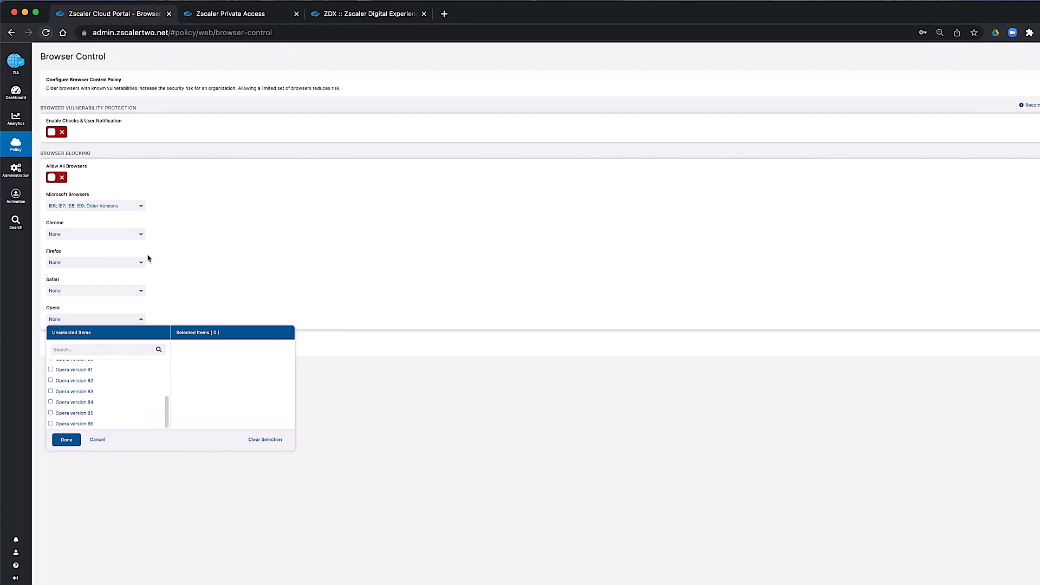
pyautogui.click(224, 300)
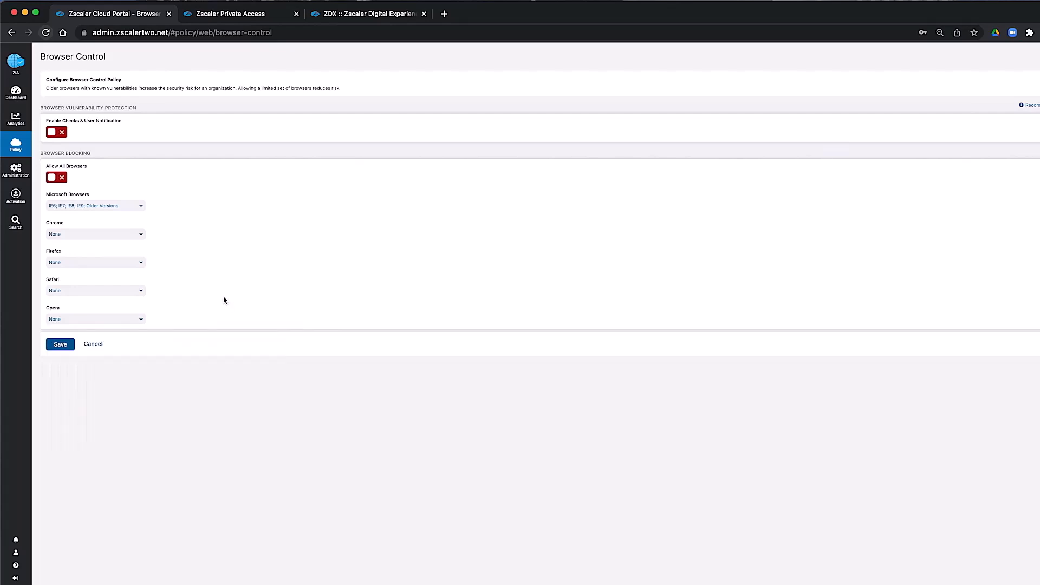
pyautogui.click(98, 346)
# - Go to the Data Loss Prevention policy, start adding a rule with content inspection and set its DLP Engines to PCI
pyautogui.click(10, 148)
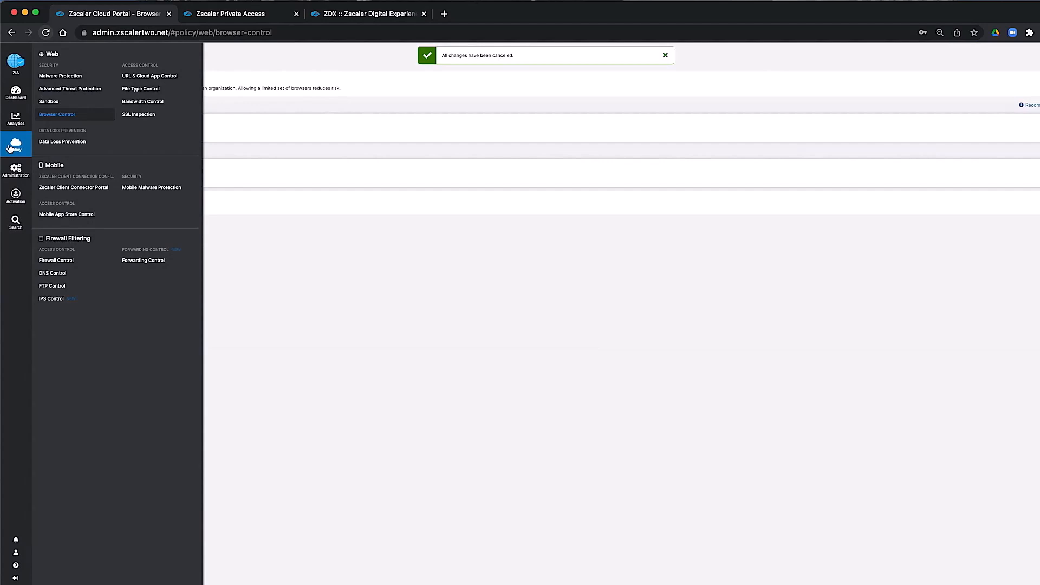
pyautogui.click(76, 142)
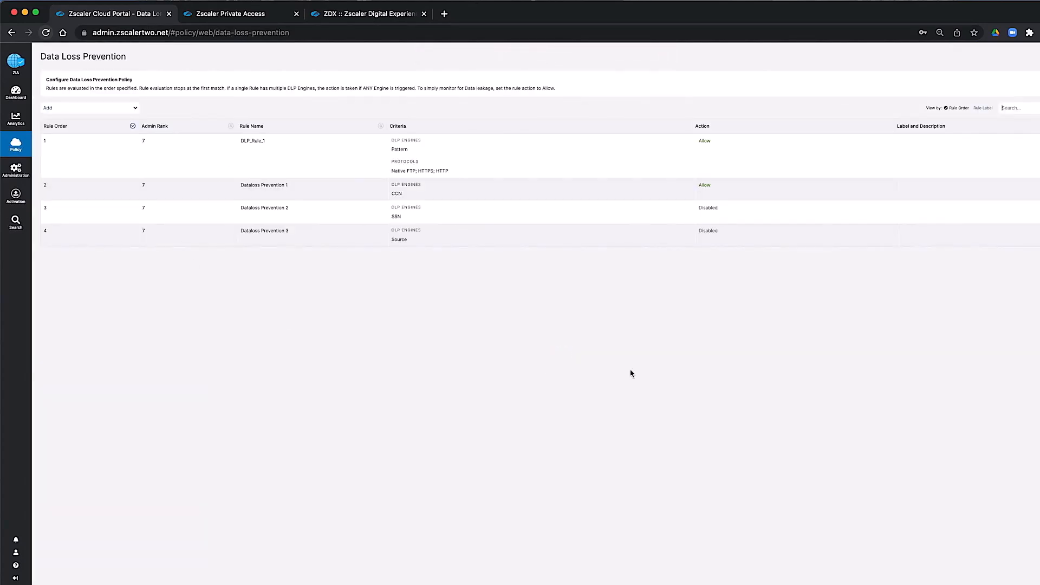
pyautogui.click(135, 111)
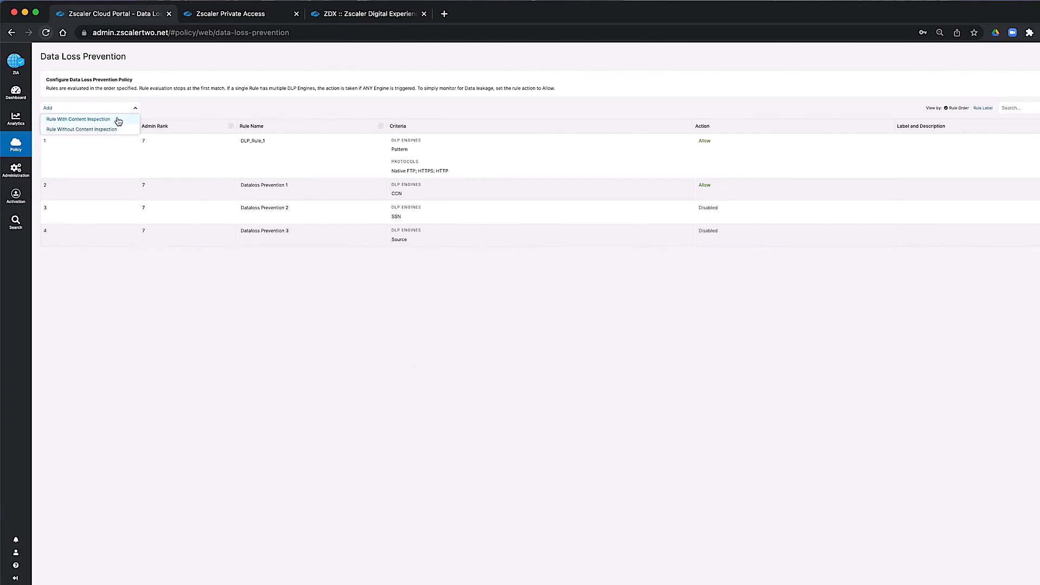
pyautogui.click(139, 120)
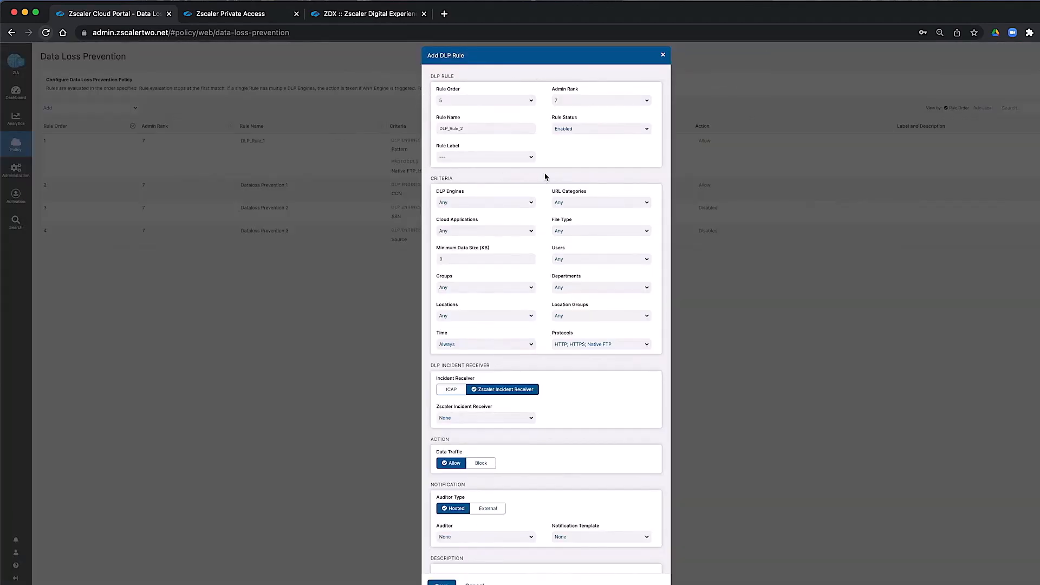
pyautogui.click(528, 204)
pyautogui.scroll(-2, 493, 274)
pyautogui.click(441, 277)
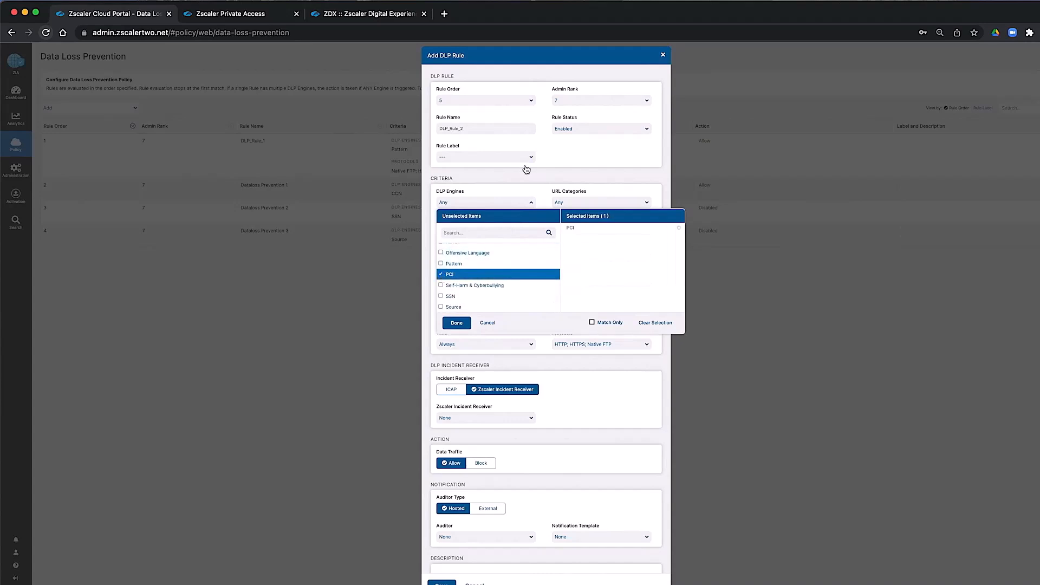
pyautogui.click(520, 183)
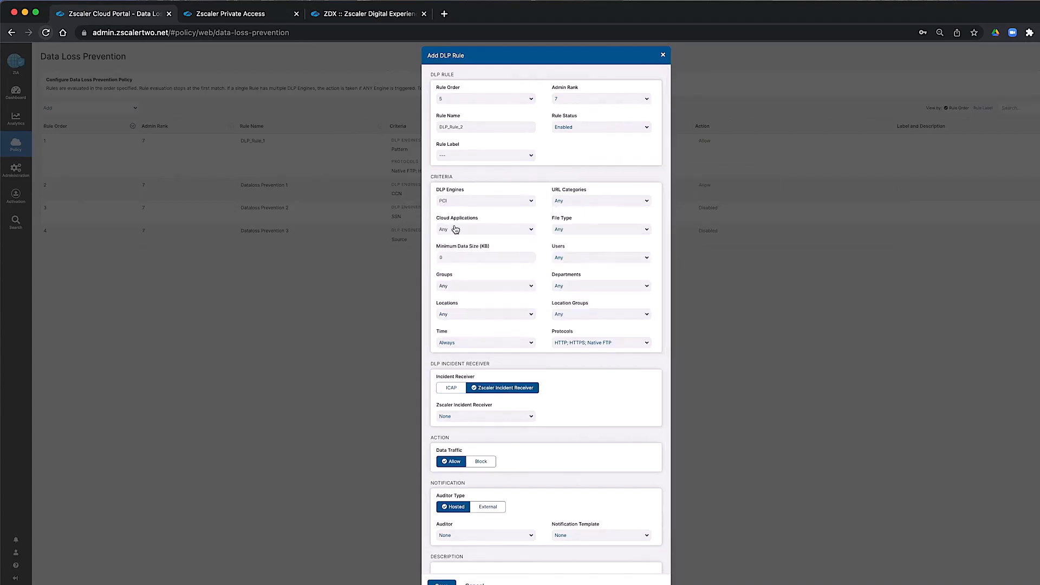
# - Check the DLP rule's URL Categories and Cloud Applications choices and its Minimum Data Size field
pyautogui.click(599, 202)
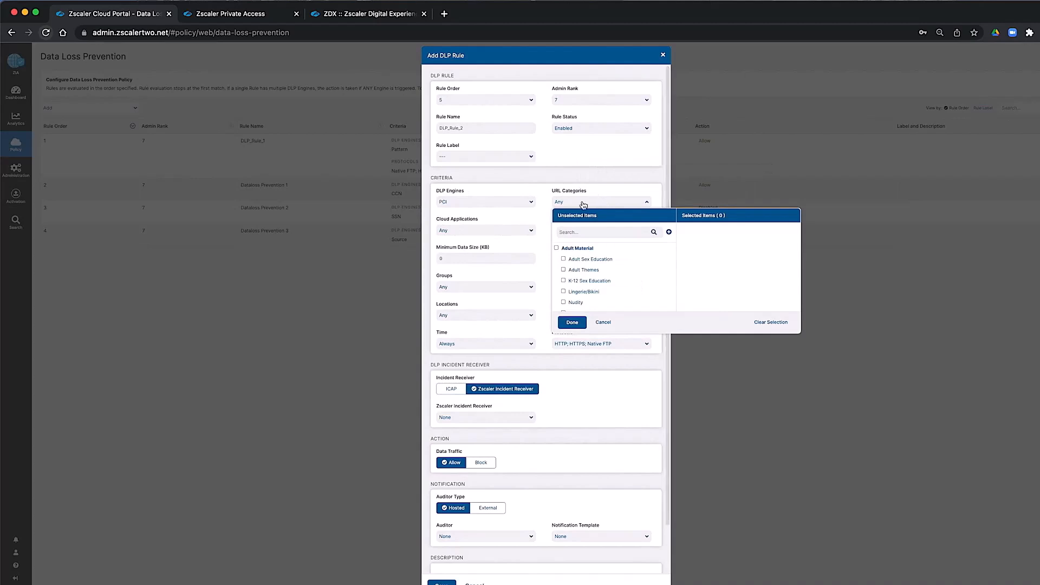
pyautogui.click(567, 171)
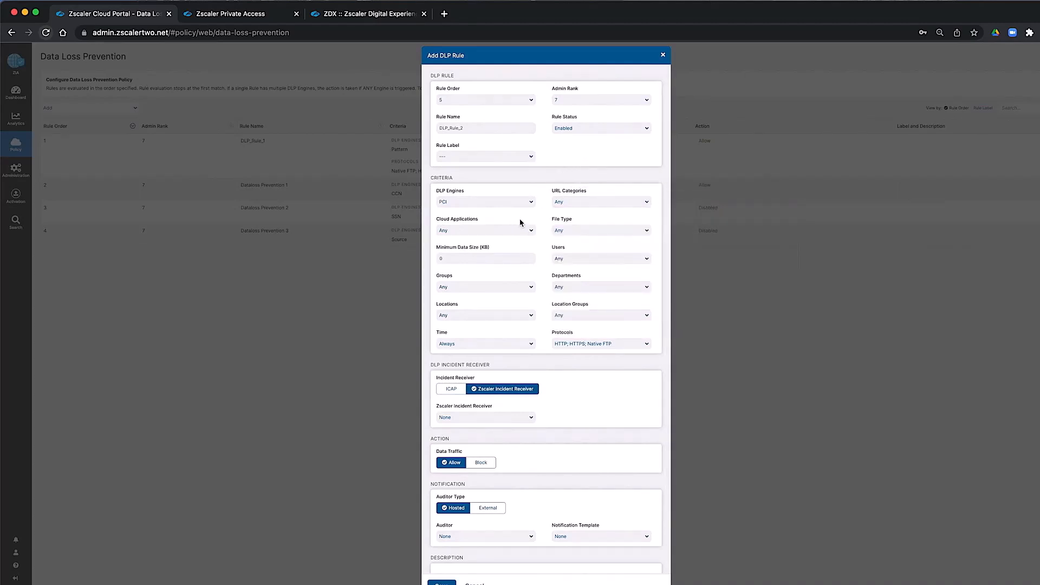
pyautogui.click(498, 236)
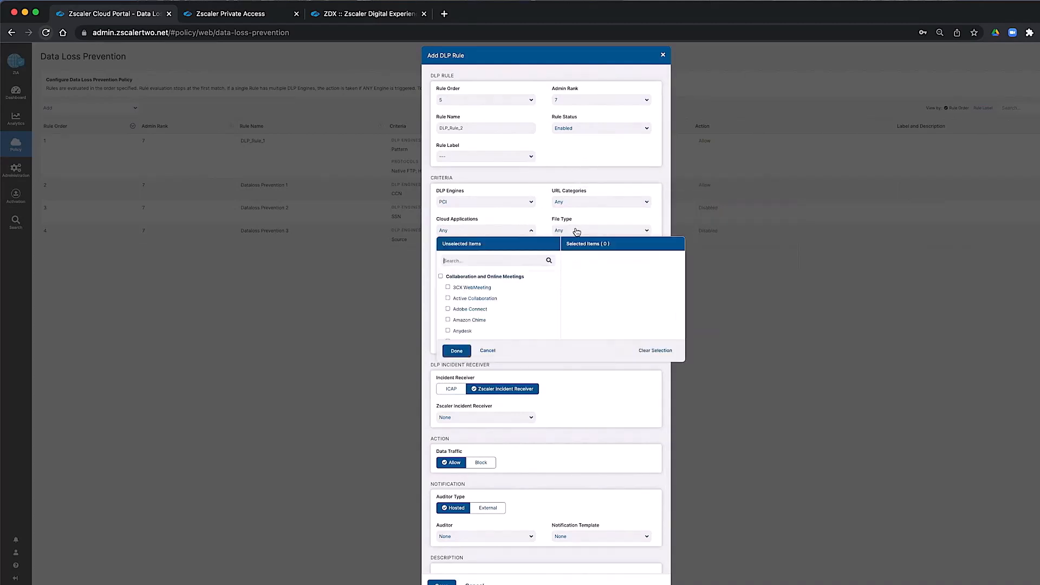
pyautogui.click(528, 222)
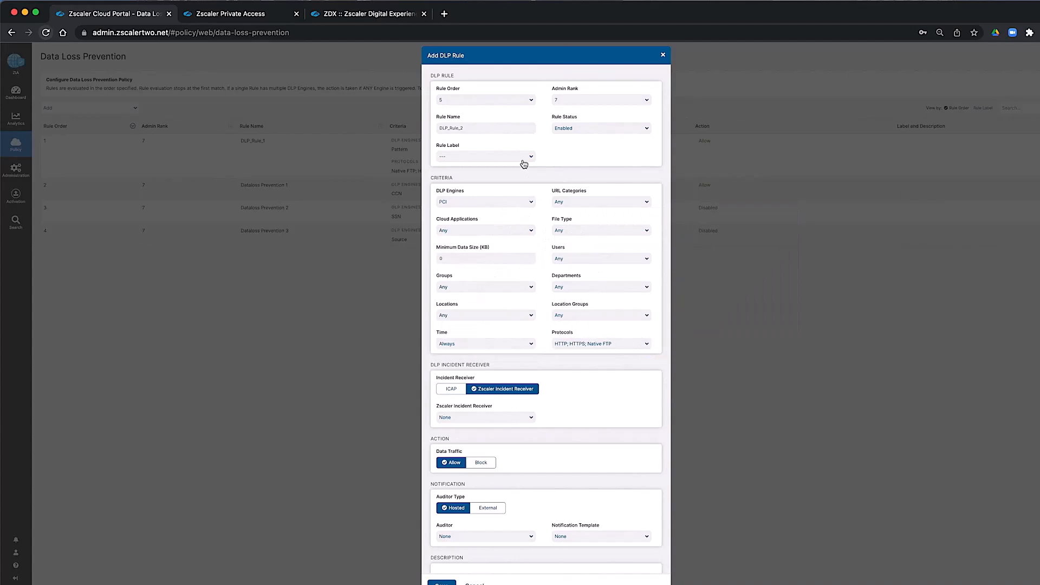
pyautogui.doubleClick(462, 260)
# - Check the DLP rule's incident receiver and auditor choices, try External as the Auditor Type and discard the rule
pyautogui.scroll(-2, 612, 385)
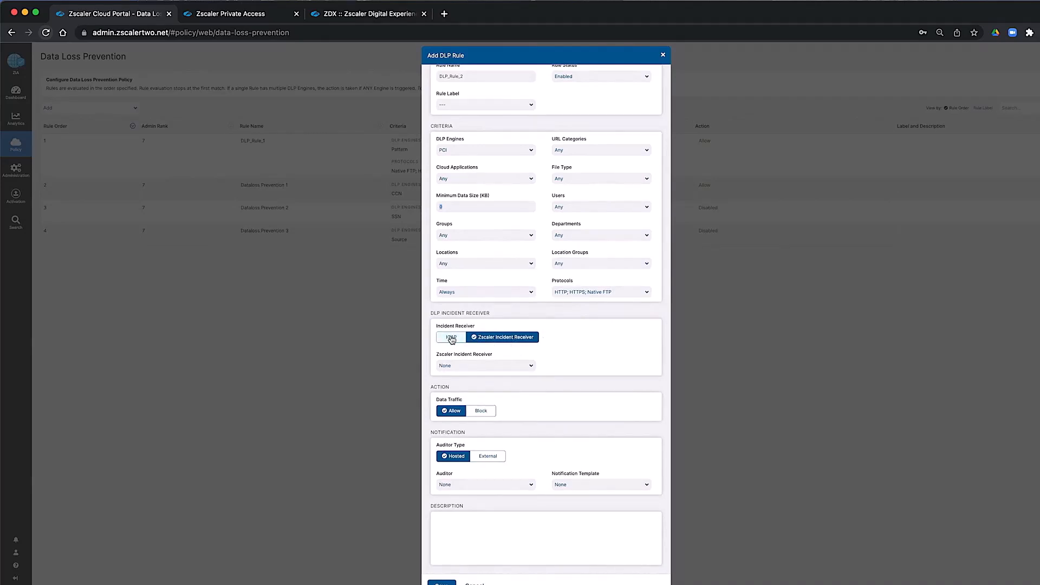
pyautogui.click(529, 368)
pyautogui.click(574, 367)
pyautogui.click(499, 485)
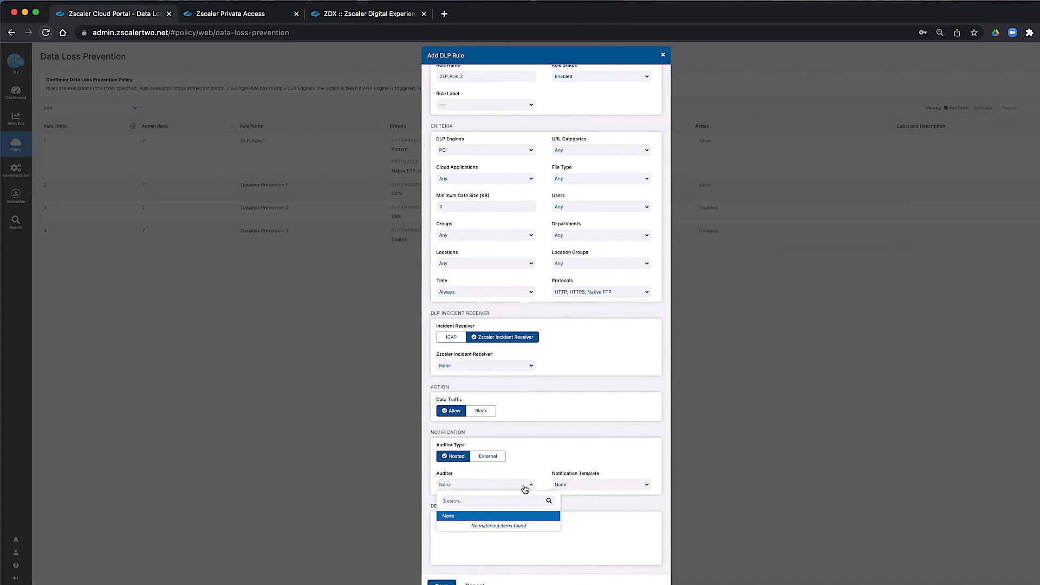
pyautogui.click(492, 459)
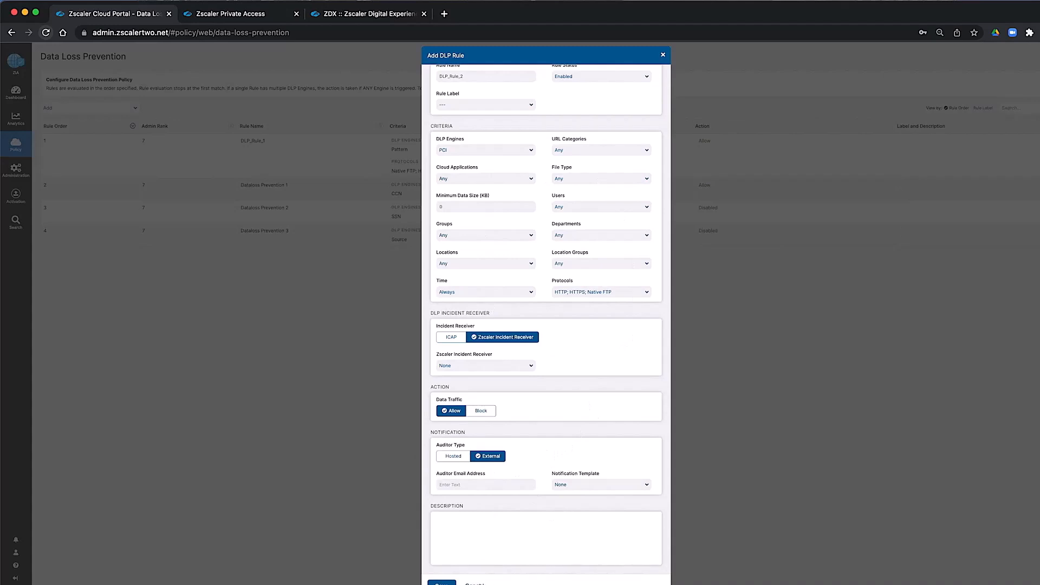
pyautogui.click(475, 584)
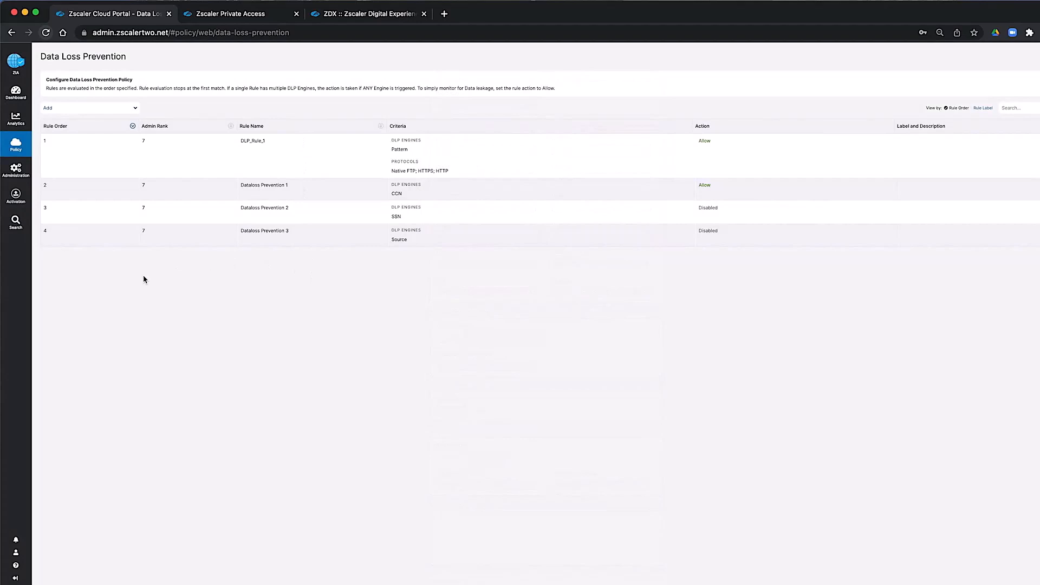
# - Go to the Firewall Control policy, start adding a firewall filtering rule and set its Rule Order to 1
pyautogui.click(16, 144)
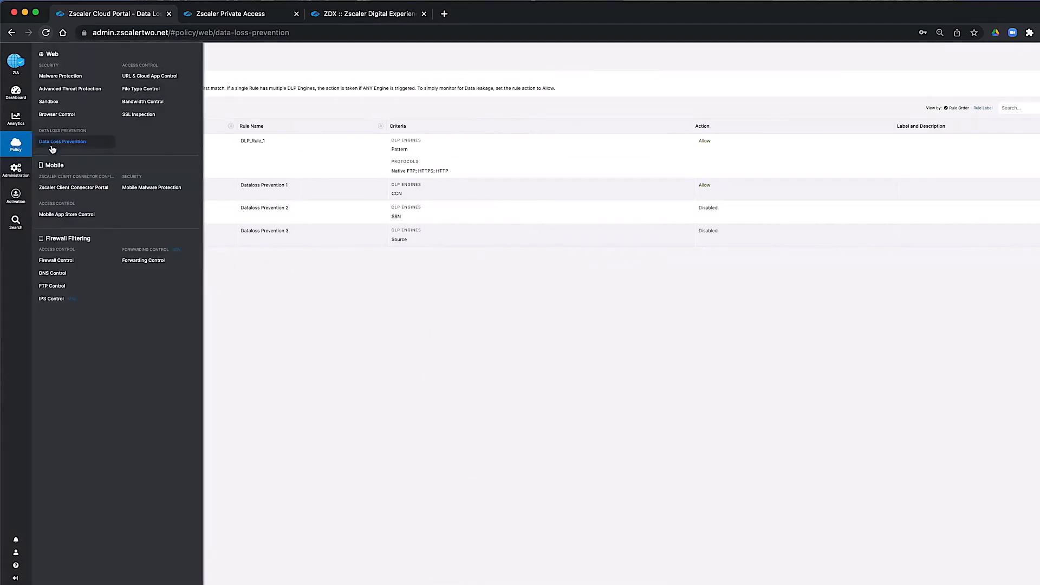
pyautogui.click(64, 261)
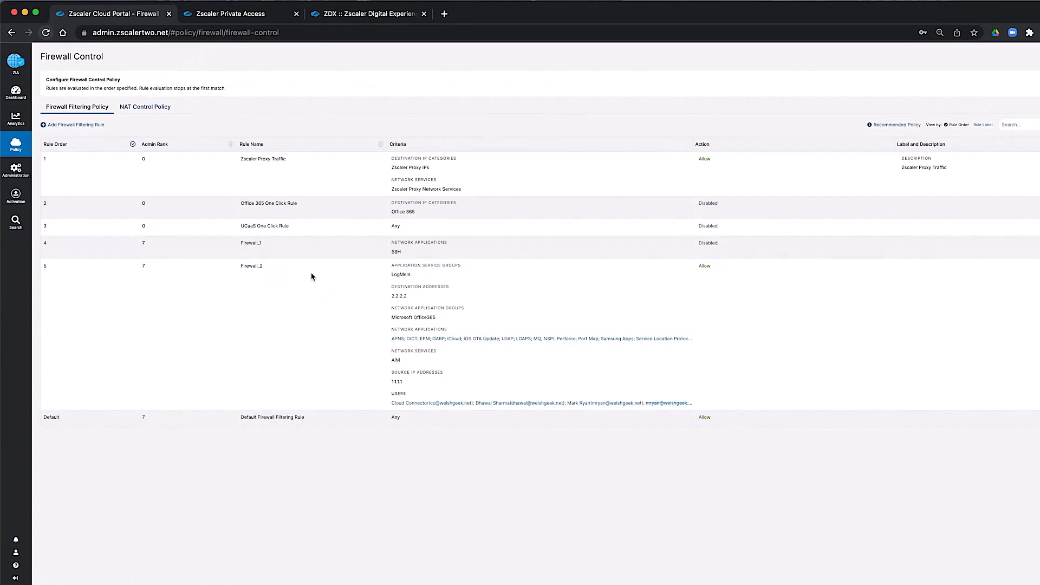
pyautogui.click(86, 125)
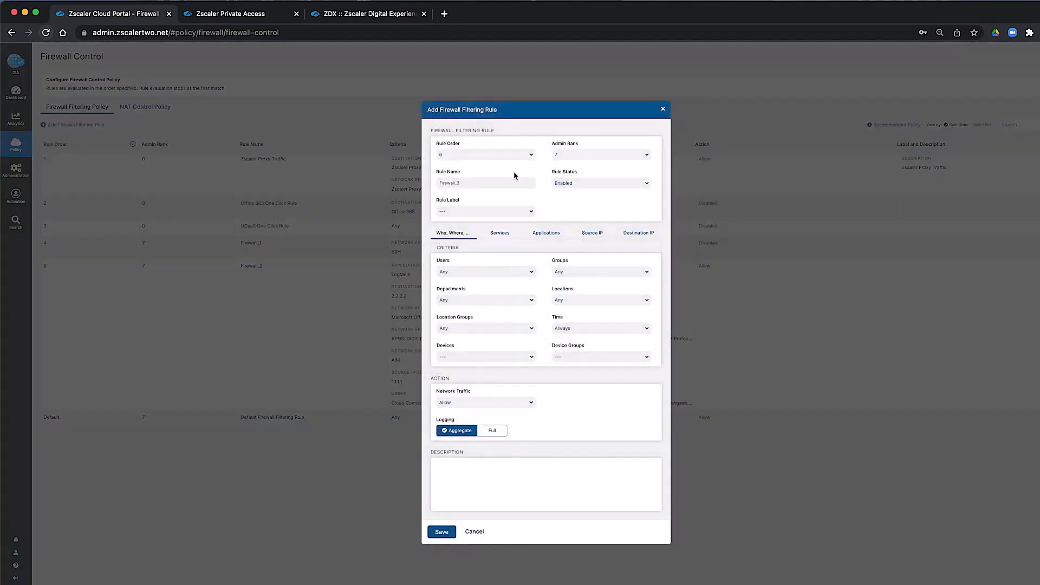
pyautogui.click(510, 155)
pyautogui.click(499, 167)
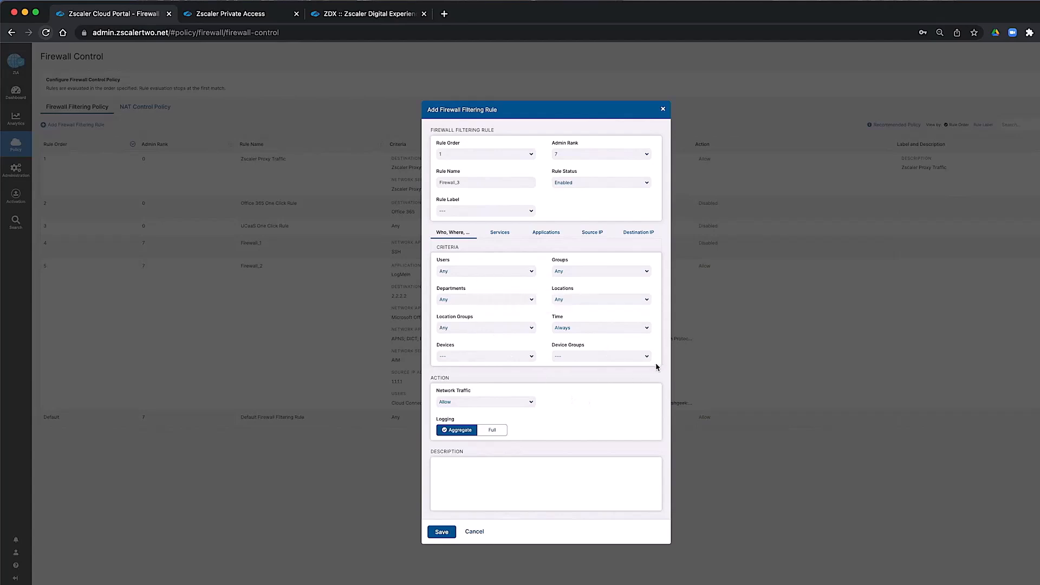
# - Check the user, group and location choices in the firewall filtering rule's criteria
pyautogui.click(516, 275)
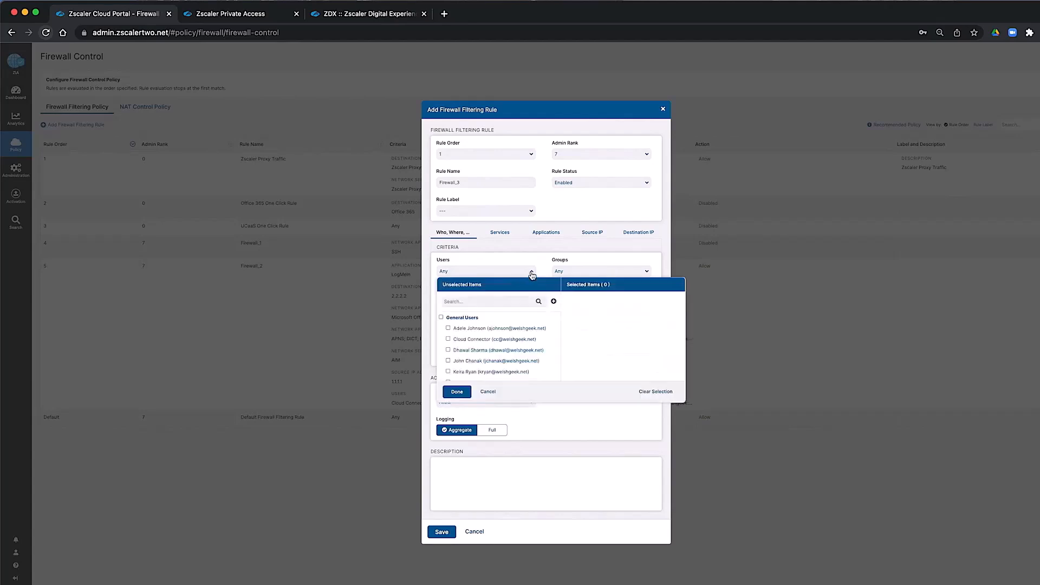
pyautogui.click(569, 274)
pyautogui.click(554, 300)
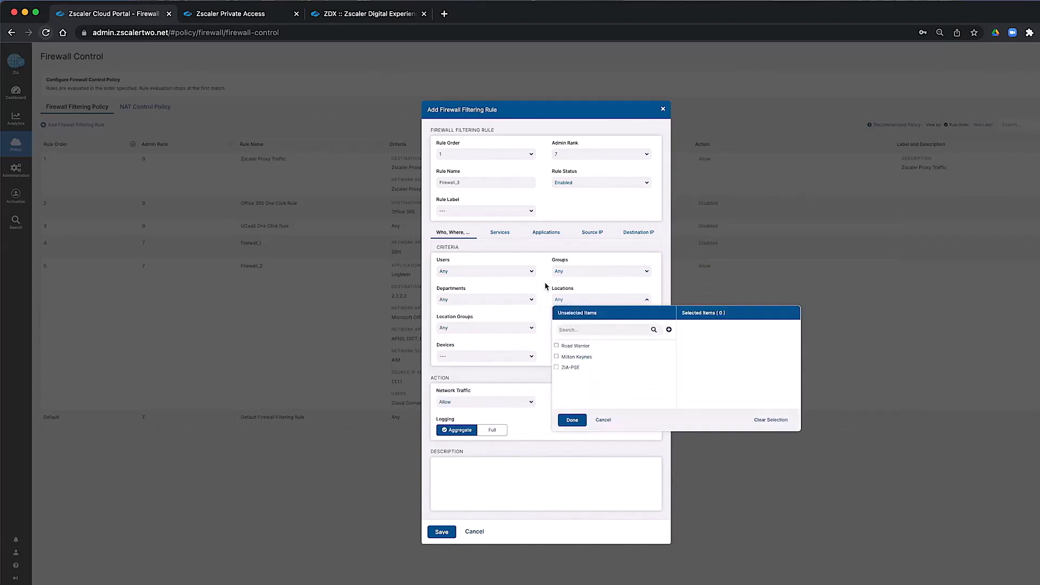
pyautogui.click(551, 296)
# - Check the firewall rule's Network Service Groups and set its Network Services to HTTP
pyautogui.click(501, 233)
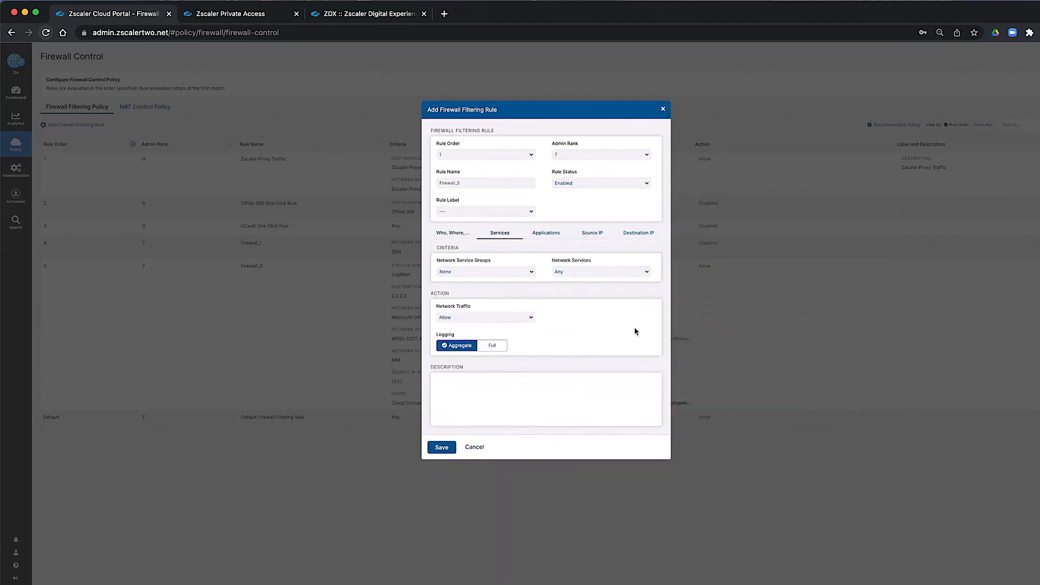
pyautogui.click(501, 274)
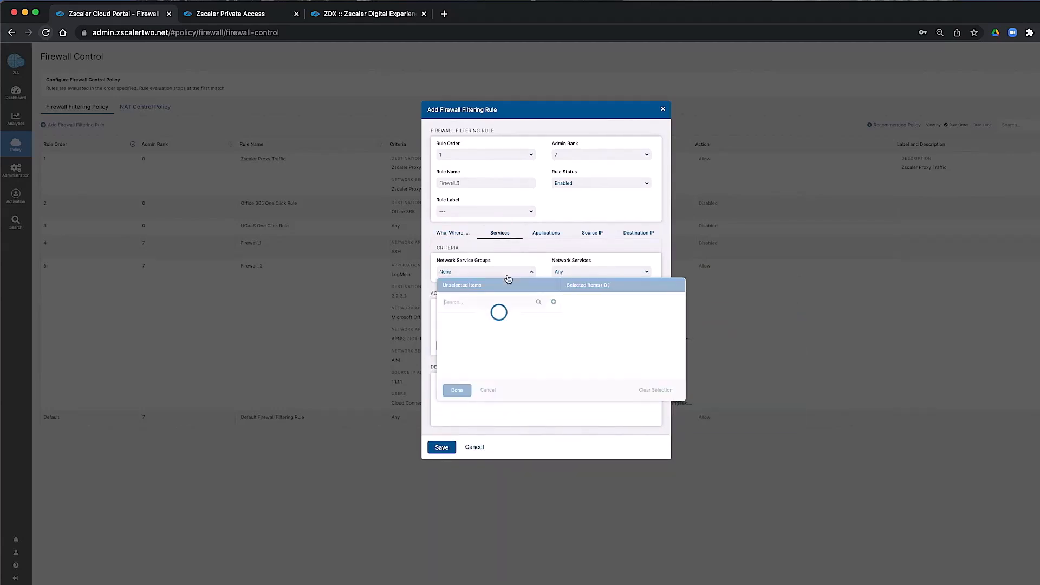
pyautogui.click(572, 272)
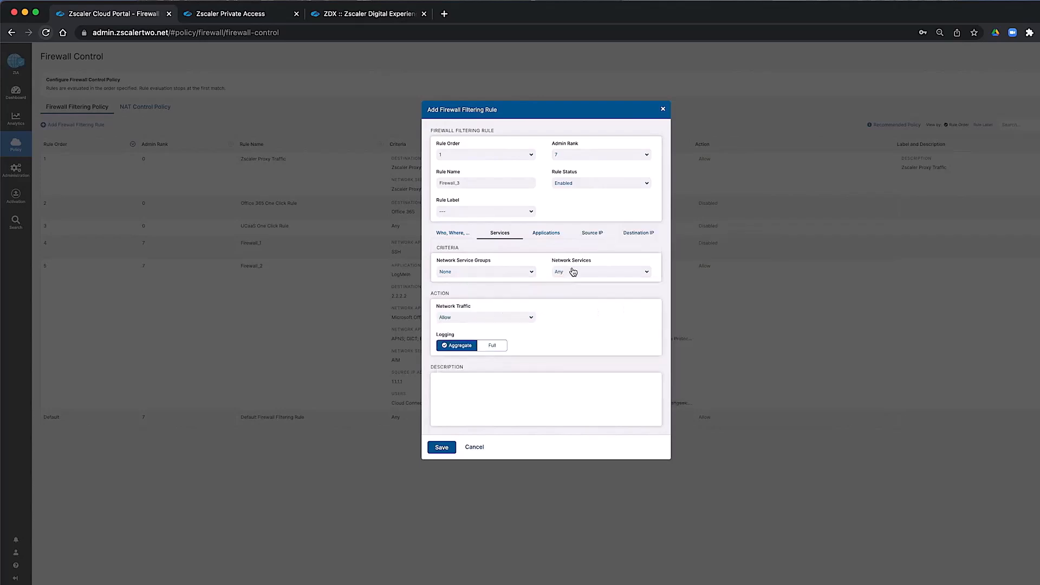
pyautogui.click(580, 273)
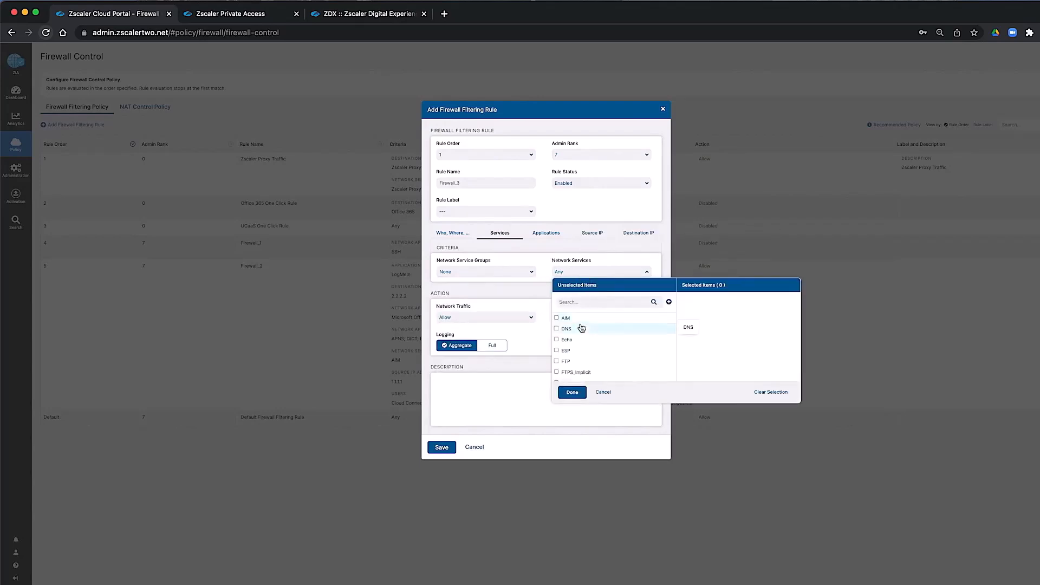
pyautogui.scroll(-4, 569, 374)
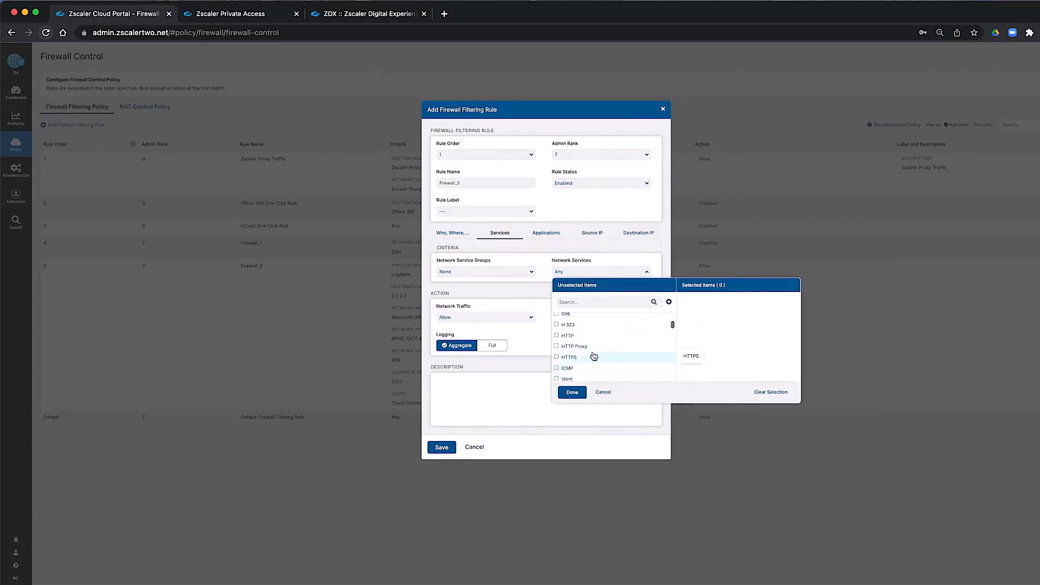
pyautogui.click(556, 336)
pyautogui.click(535, 245)
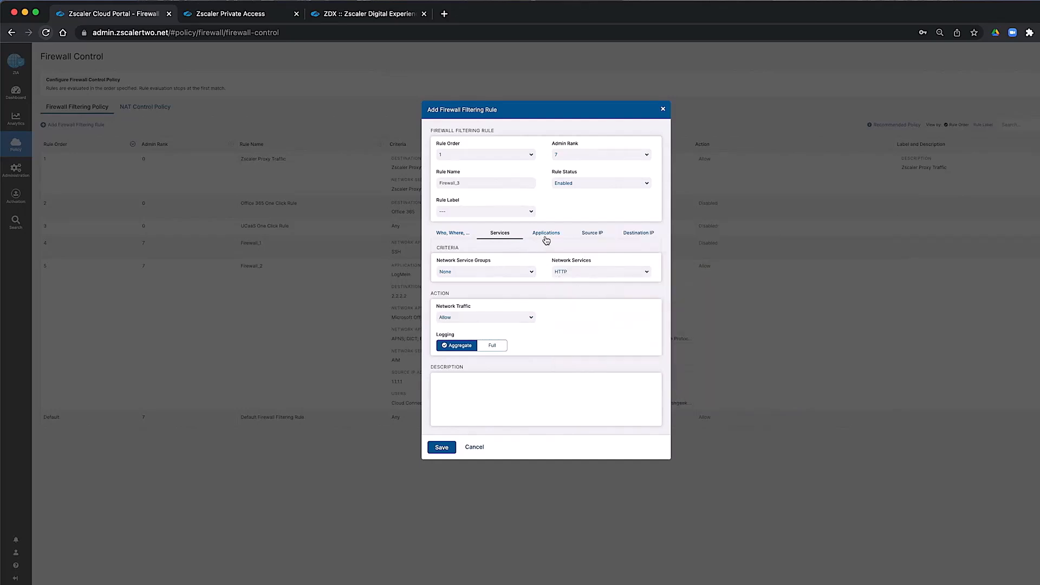
# - Search the firewall rule's Network Applications for http and select the Tunneled Traffic entries HTTP Proxy and Socks2HTTP
pyautogui.click(545, 241)
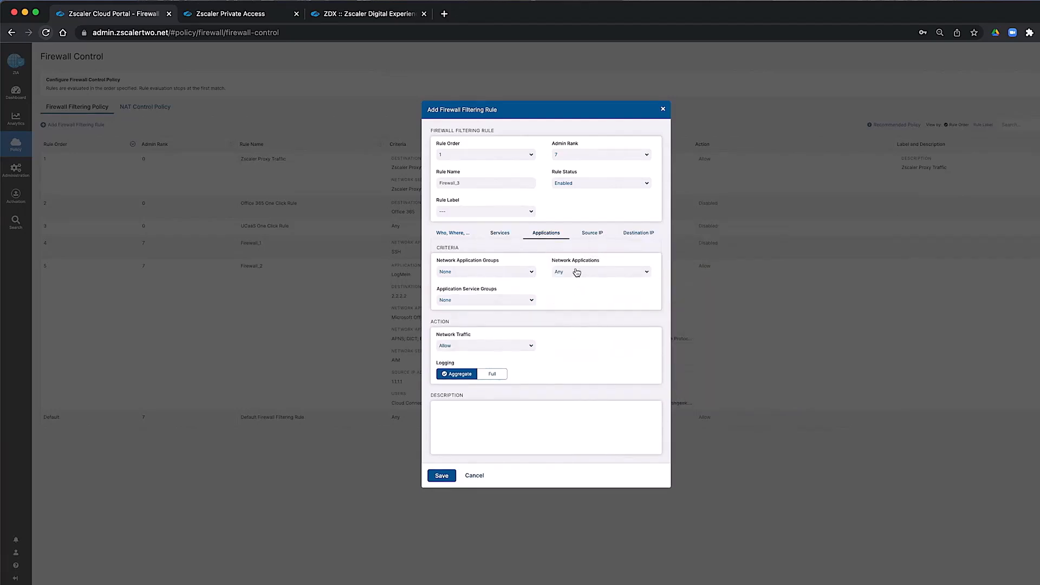
pyautogui.click(576, 272)
pyautogui.scroll(-5, 594, 325)
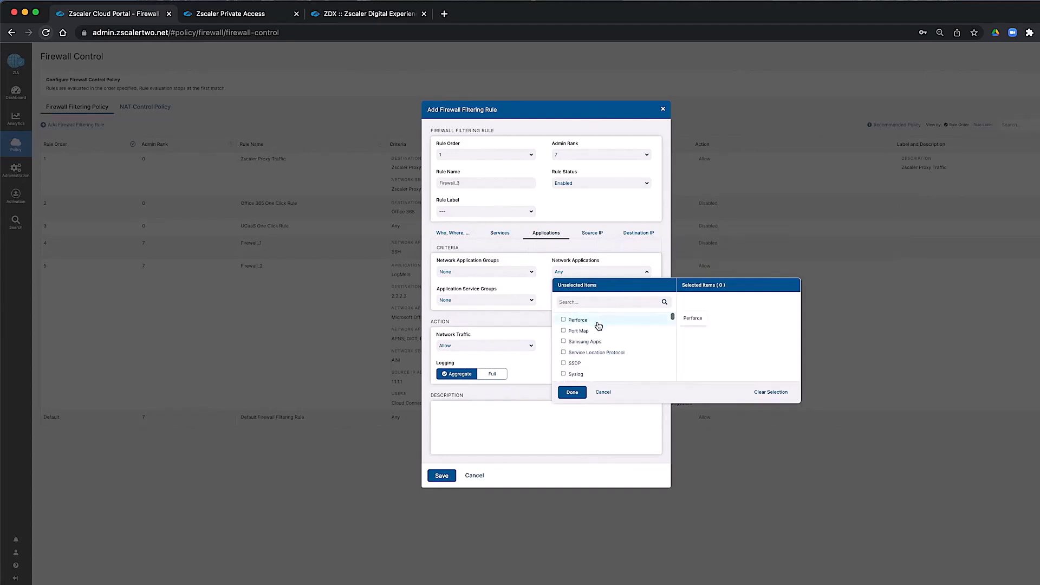
pyautogui.write('n')
pyautogui.write('ttp')
pyautogui.press('Return')
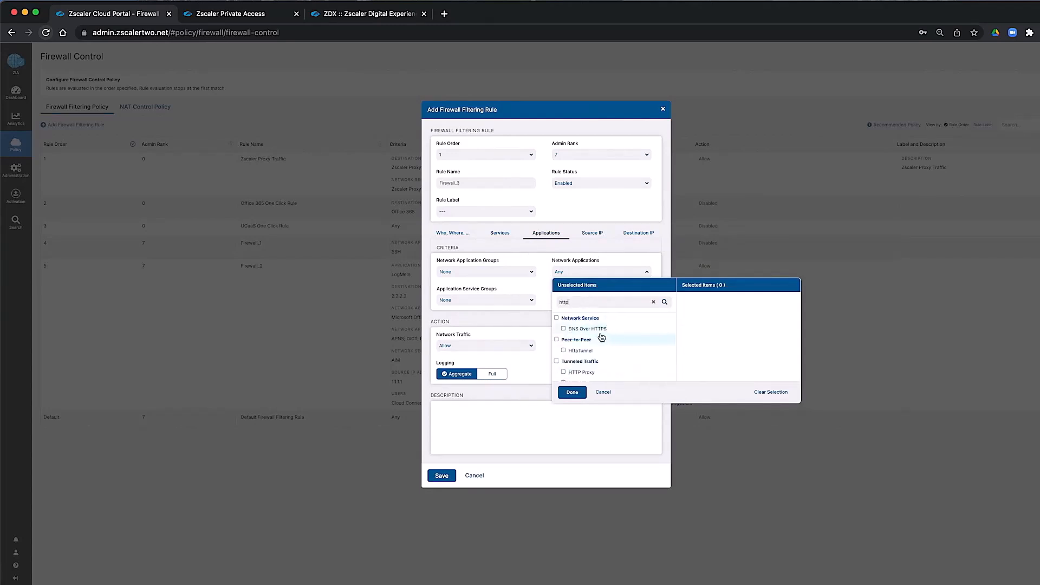
pyautogui.scroll(-1, 613, 362)
pyautogui.click(556, 323)
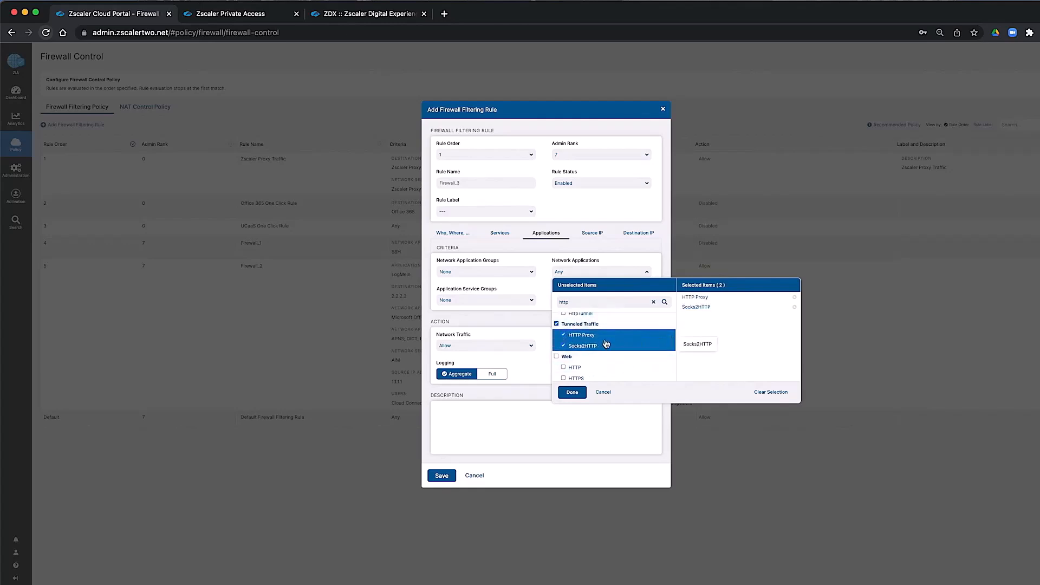
pyautogui.click(555, 252)
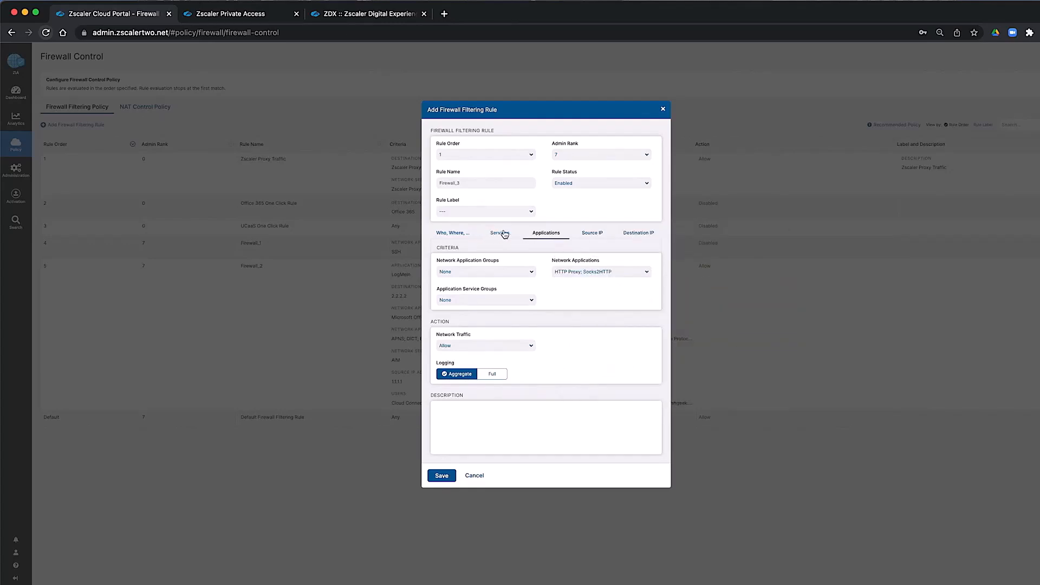
# - Review the firewall rule's service and application criteria, then its Source IP and Destination IP criteria
pyautogui.click(501, 235)
pyautogui.click(548, 234)
pyautogui.click(592, 237)
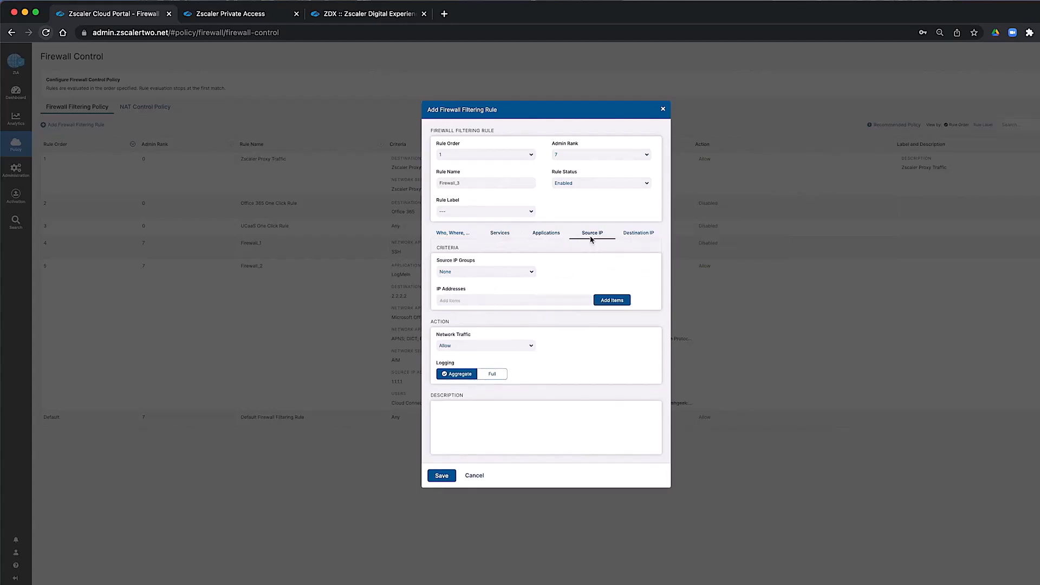
pyautogui.click(520, 273)
pyautogui.click(528, 301)
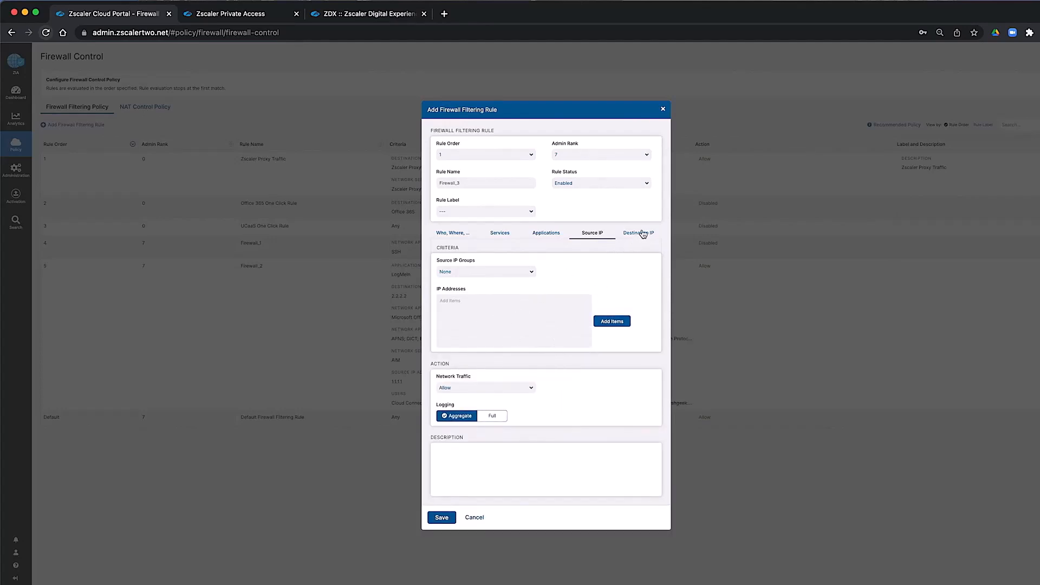
pyautogui.click(643, 234)
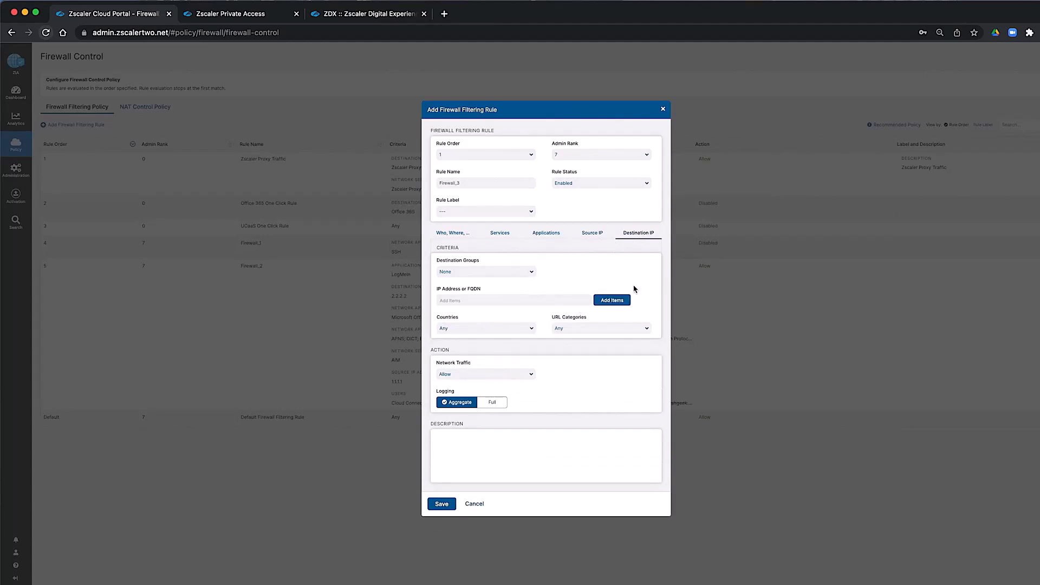
# - Check the firewall rule's Network Traffic actions, try Full logging, return to Aggregate and discard the rule
pyautogui.click(526, 373)
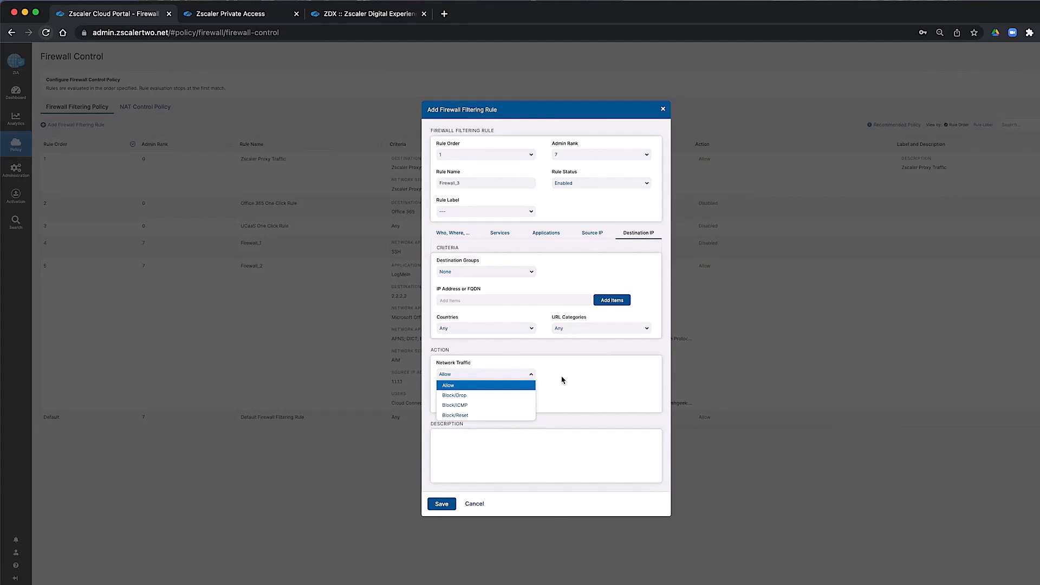
pyautogui.click(562, 379)
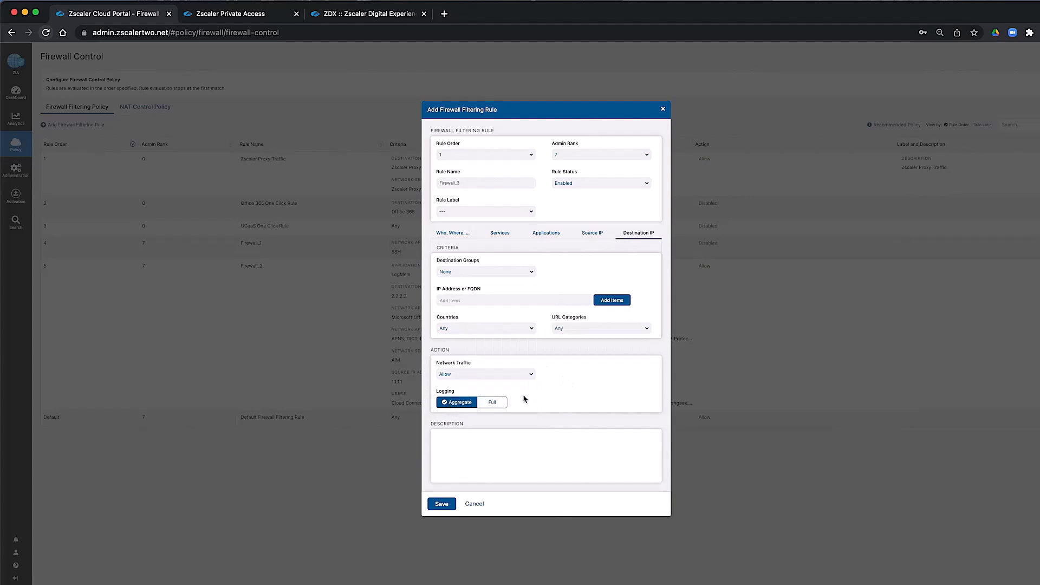
pyautogui.click(496, 402)
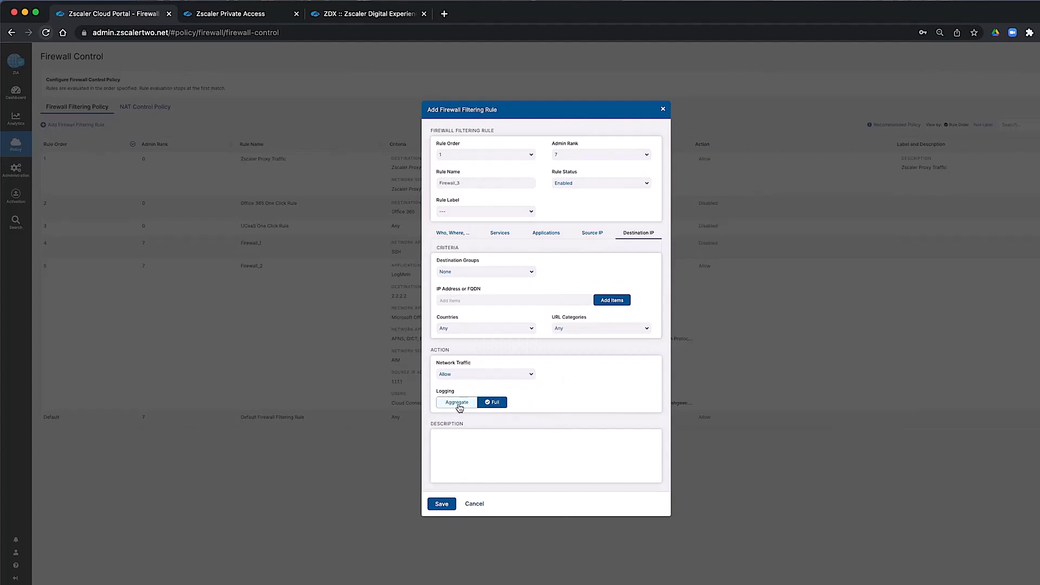
pyautogui.click(459, 405)
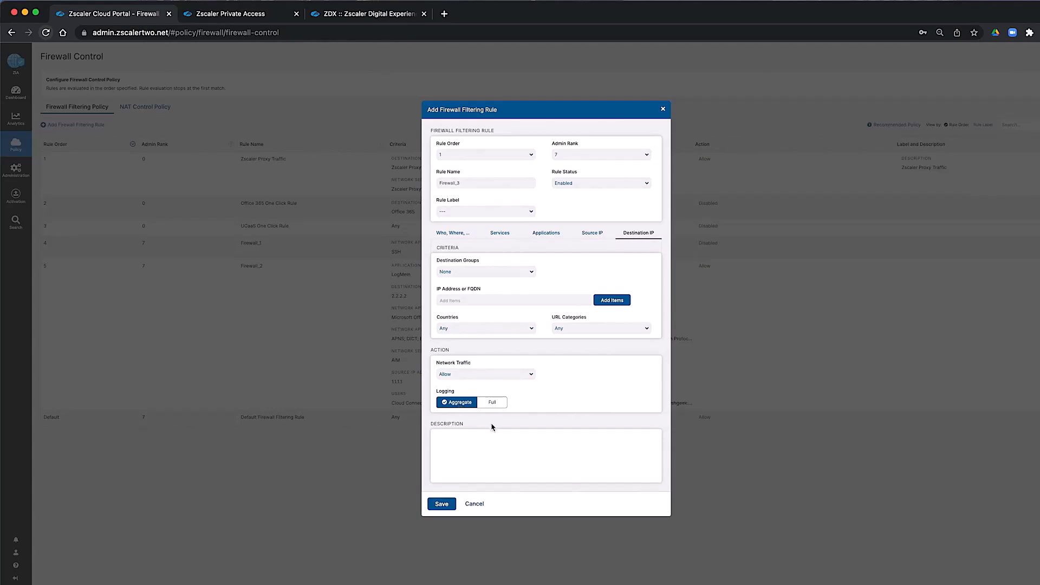
pyautogui.click(479, 511)
# - Start a new NAT control rule and review its Services, Source IP and Destination IP criteria
pyautogui.click(153, 111)
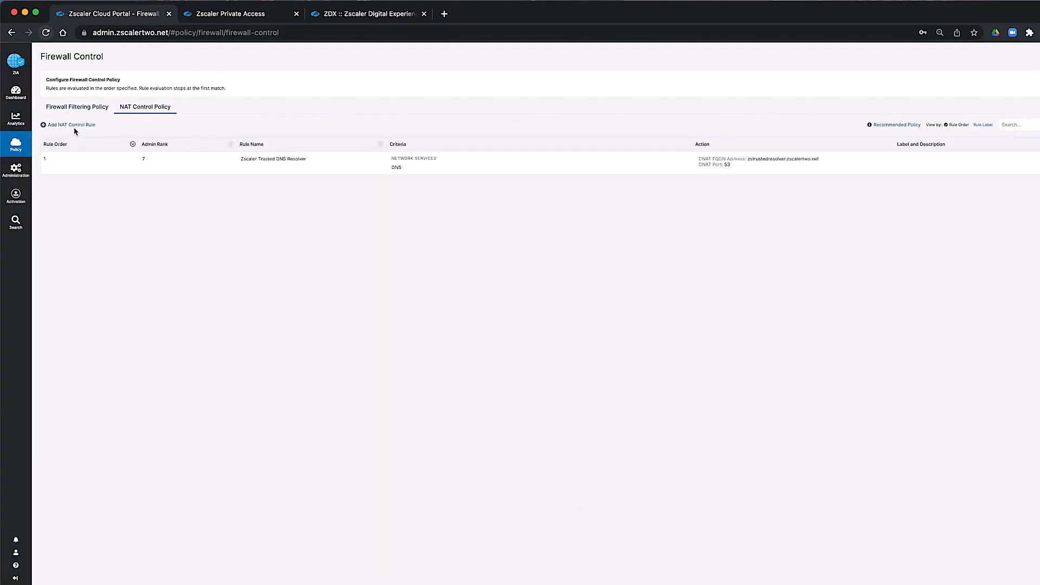
pyautogui.click(90, 126)
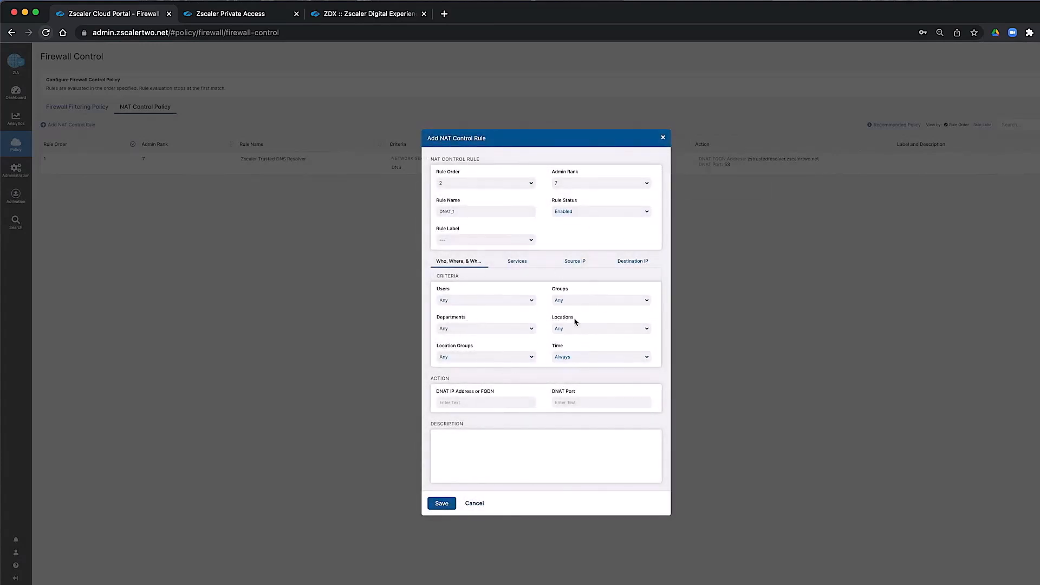
pyautogui.click(518, 262)
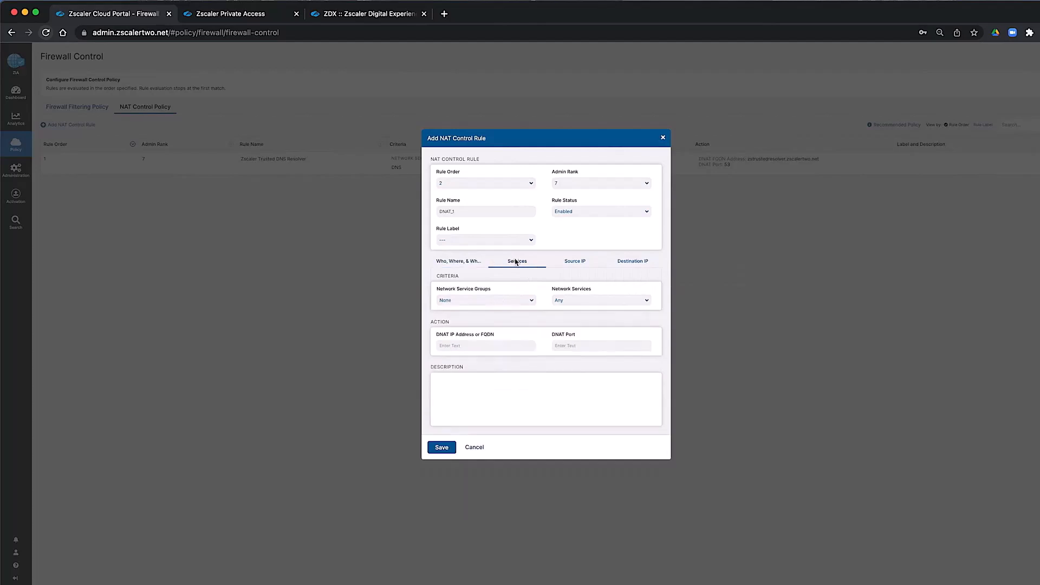
pyautogui.click(573, 265)
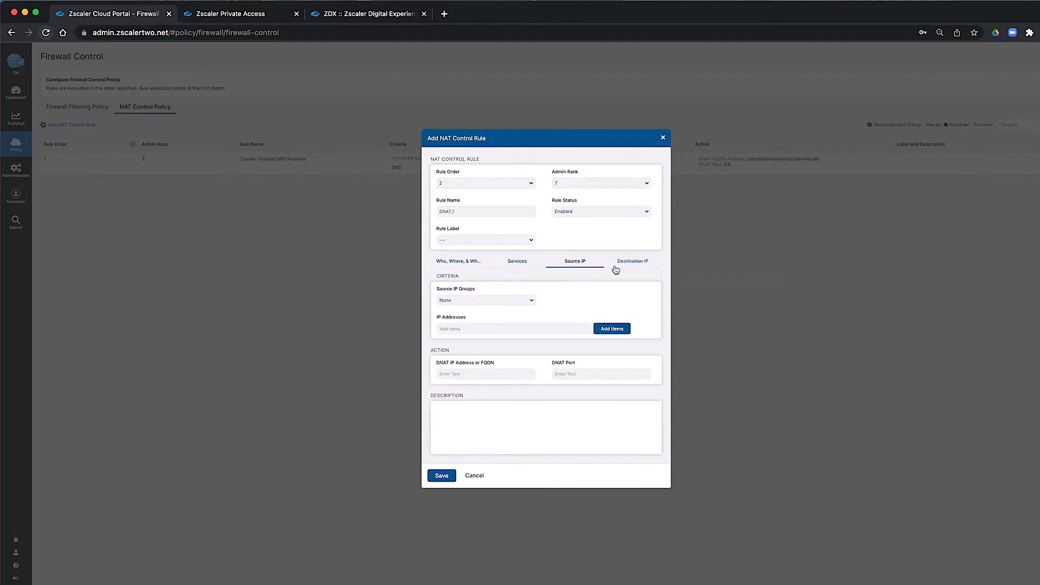
pyautogui.click(636, 263)
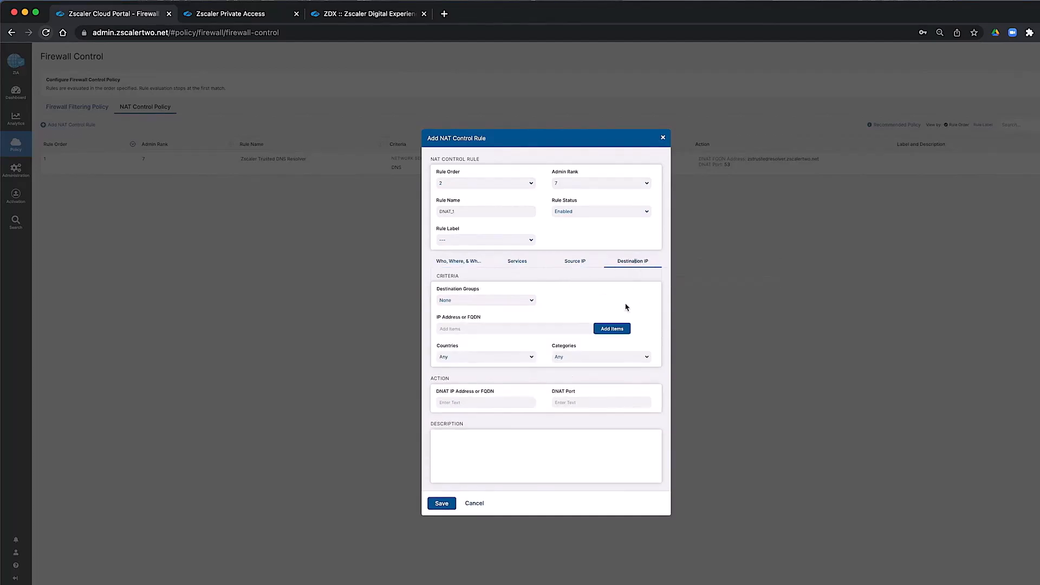
# - Try 1.1.1.1 and a domain name as the NAT rule's DNAT IP Address or FQDN, and clear the entry
pyautogui.click(499, 399)
pyautogui.write('1.1.1.1')
pyautogui.press('super+a')
pyautogui.write('dns')
pyautogui.write('t.com')
pyautogui.press('super+a')
pyautogui.press('BackSpace')
pyautogui.click(551, 401)
pyautogui.moveTo(563, 394)
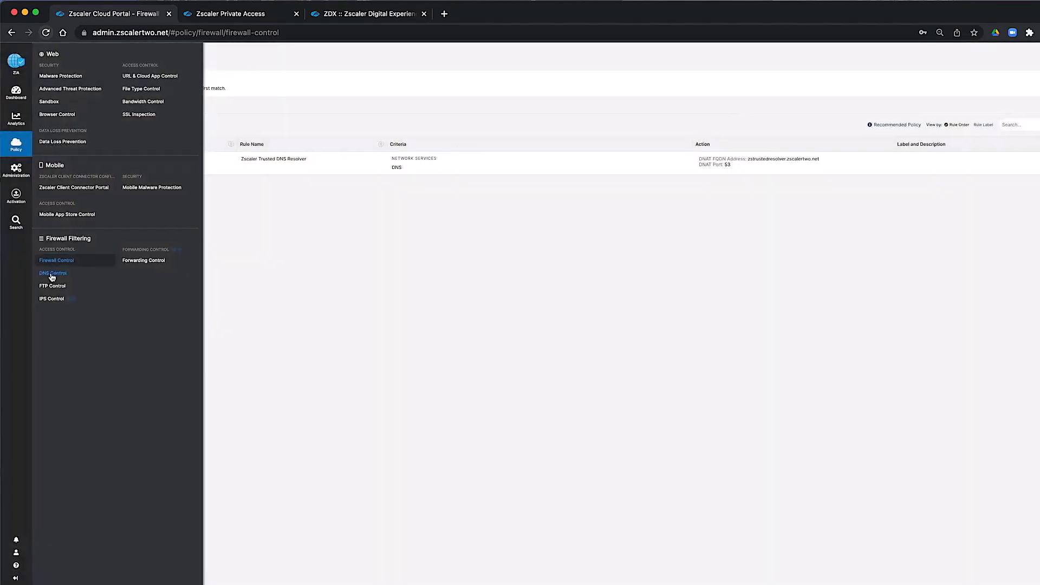
# - Start a new rule in DNS Control and review its Source IP and DNS Server IP Groups criteria
pyautogui.click(52, 273)
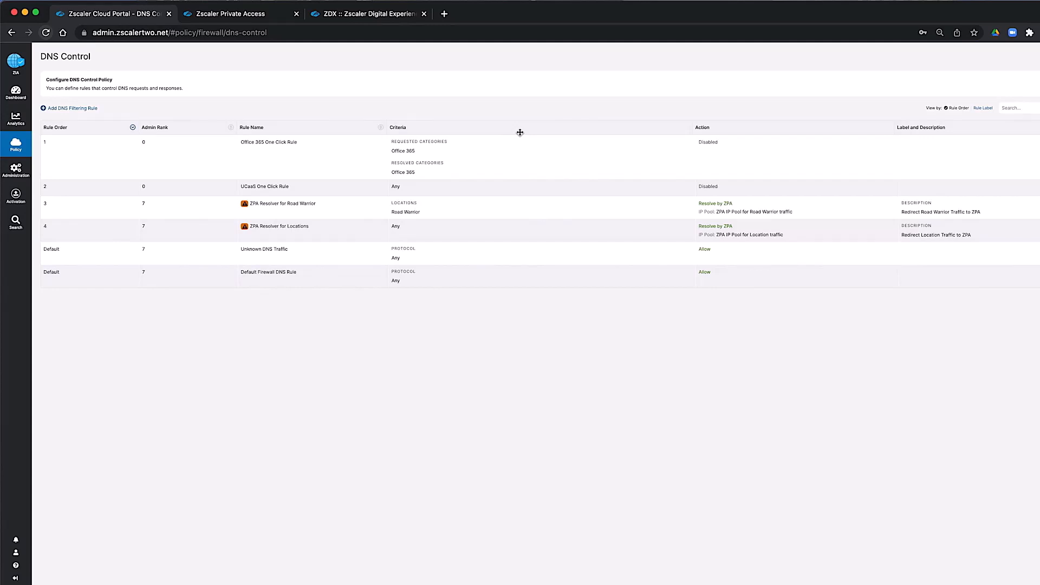
pyautogui.click(71, 107)
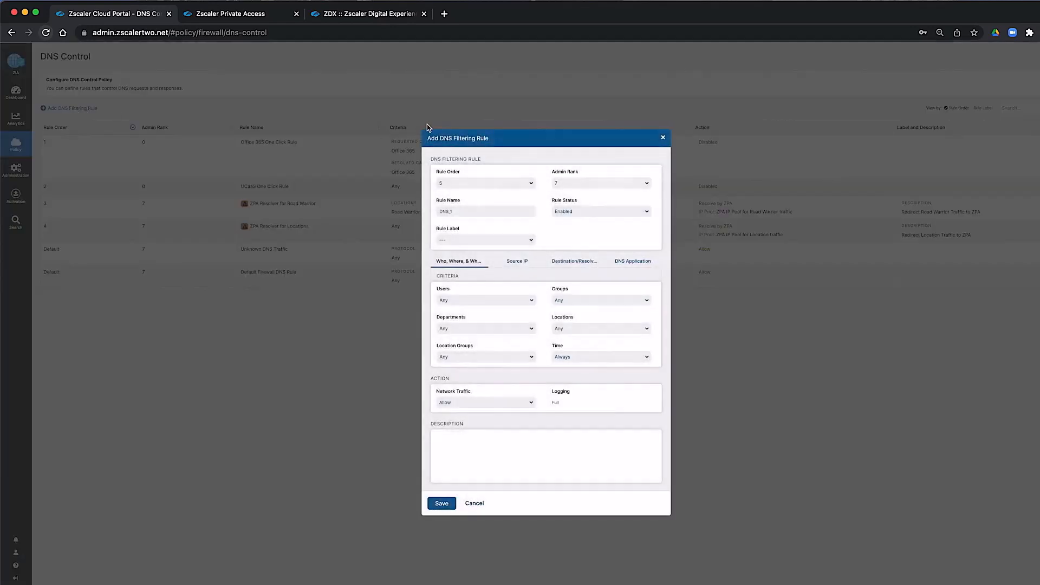
pyautogui.click(516, 261)
pyautogui.click(568, 262)
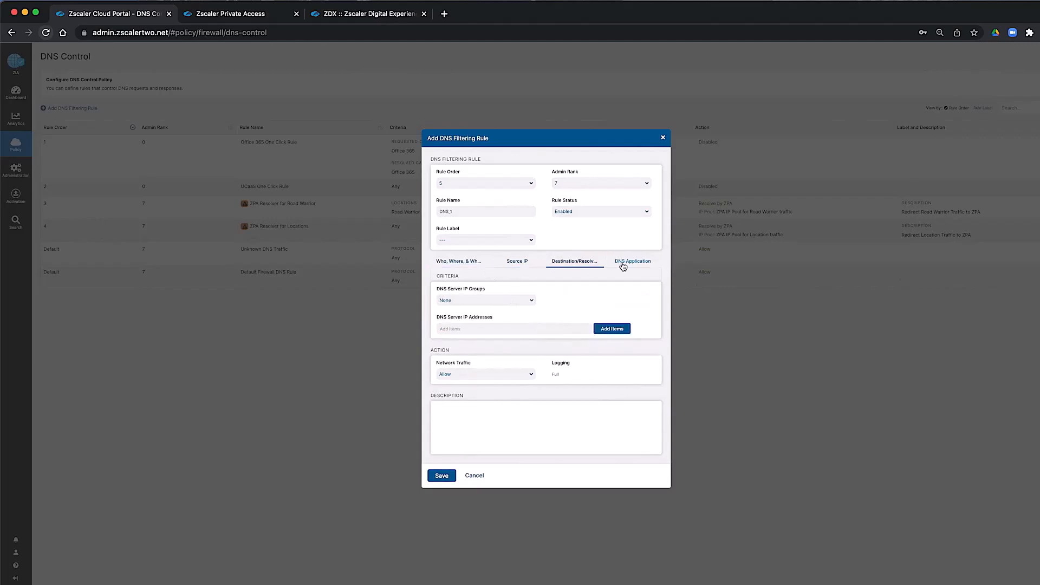
pyautogui.click(514, 302)
pyautogui.click(573, 302)
# - Check the DNS rule's DNS Tunnels & Network Apps and DNS Application Group choices
pyautogui.click(631, 261)
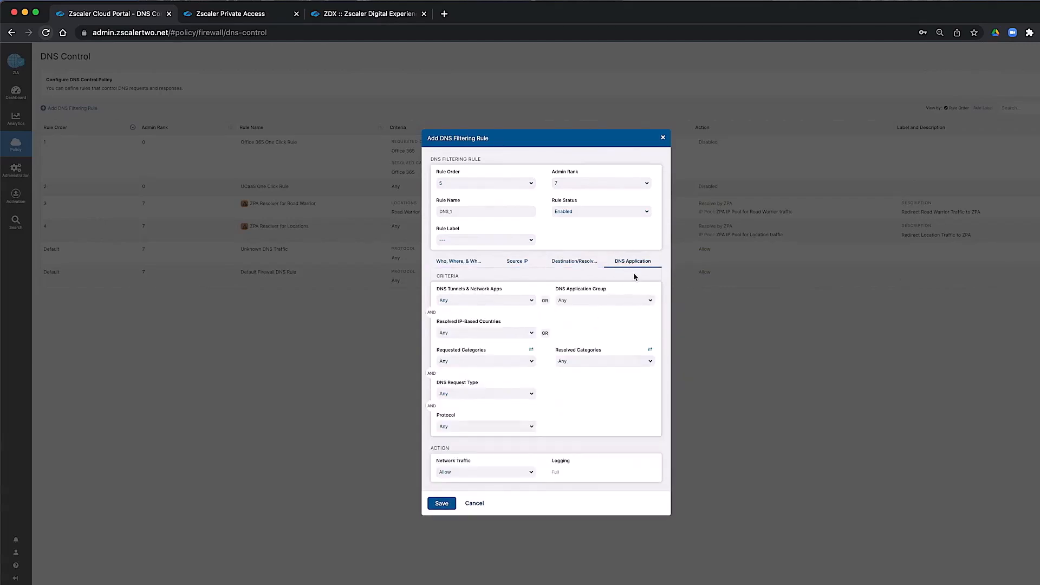
pyautogui.click(531, 301)
pyautogui.click(520, 282)
pyautogui.click(629, 298)
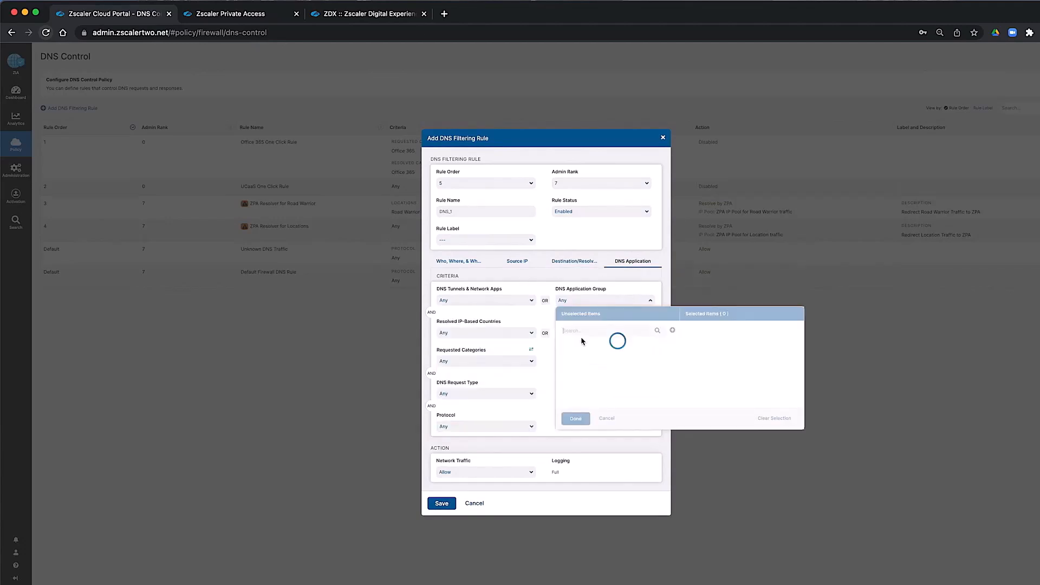
pyautogui.click(543, 328)
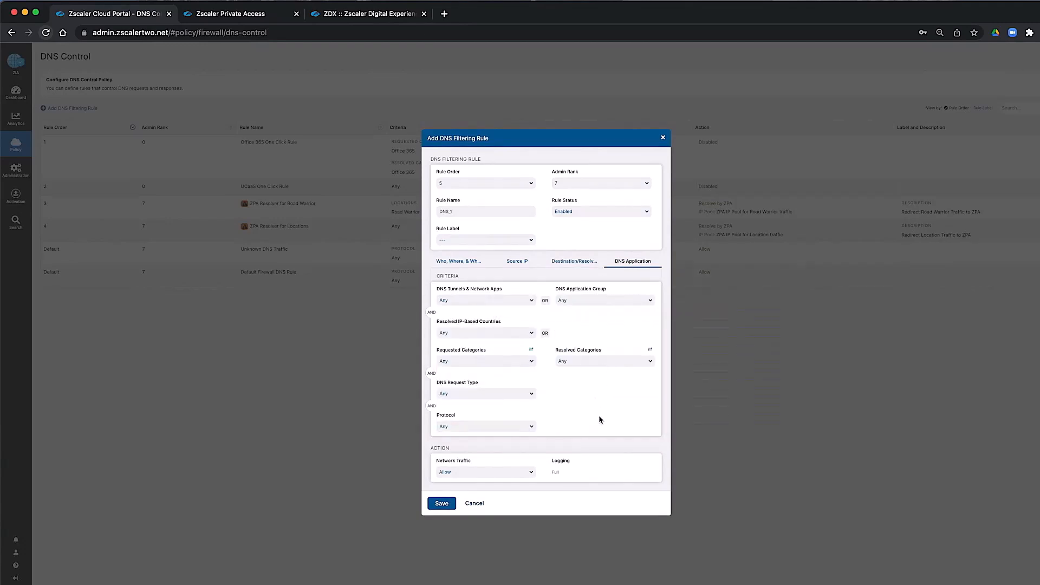
# - Check the DNS Request Type and Protocol choices available for the DNS filtering rule
pyautogui.click(527, 395)
pyautogui.scroll(-5, 494, 473)
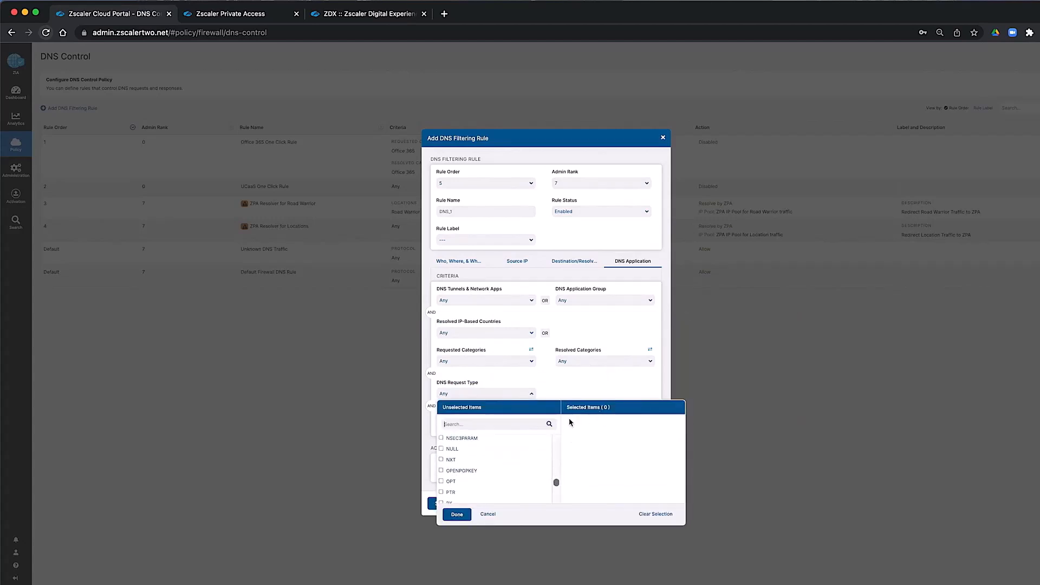
pyautogui.click(552, 387)
pyautogui.click(504, 430)
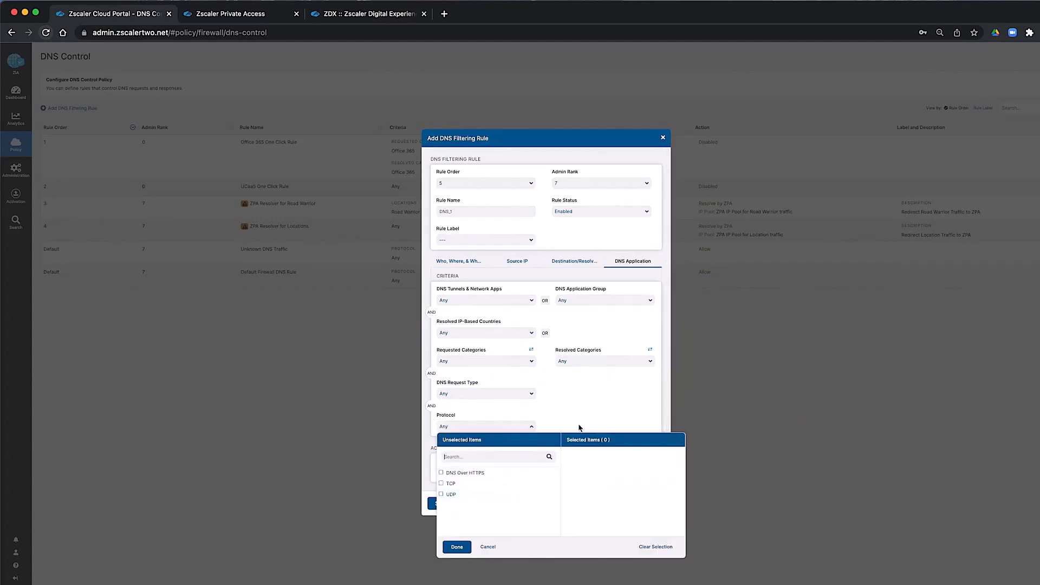
pyautogui.click(587, 412)
# - Try the Redirect Request and Redirect Response actions for the DNS rule's Network Traffic, and discard the rule
pyautogui.scroll(-3, 587, 415)
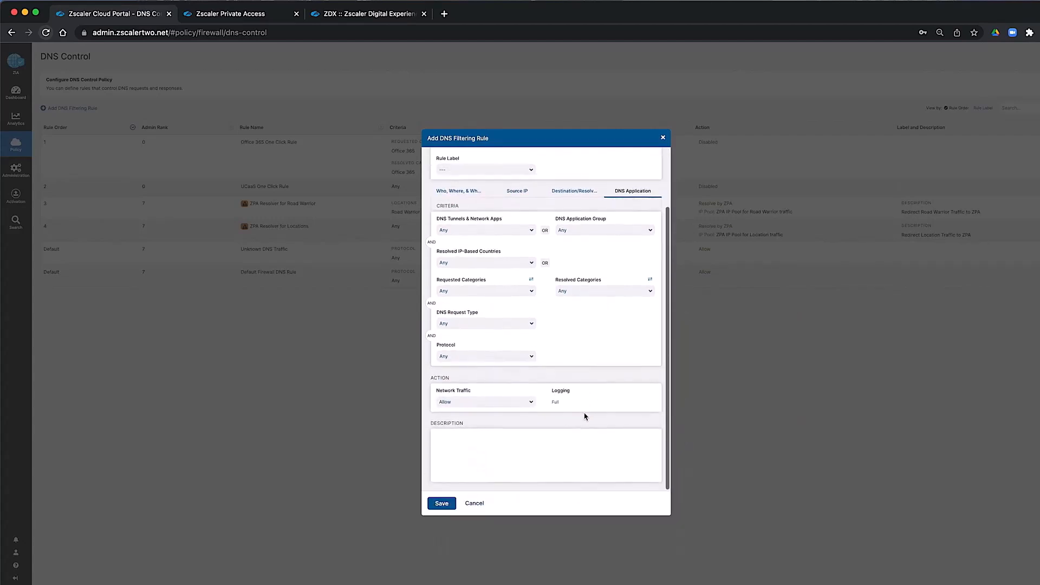
pyautogui.click(530, 403)
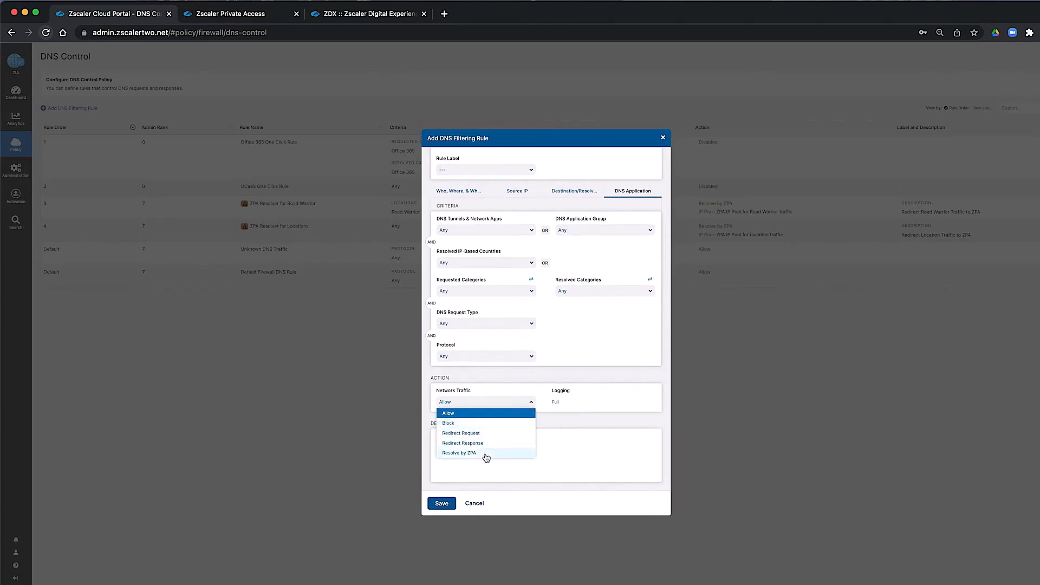
pyautogui.click(476, 435)
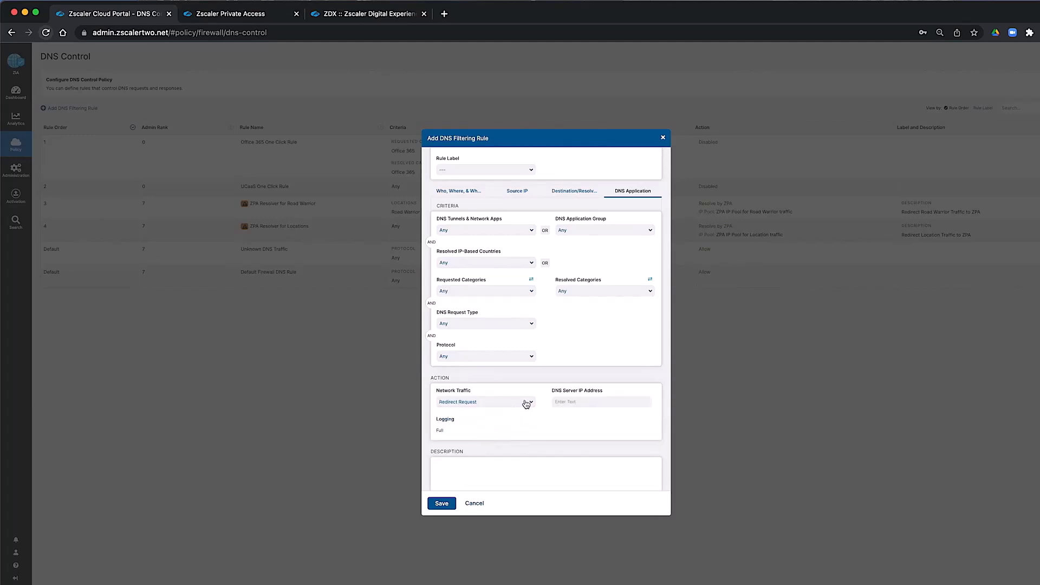
pyautogui.click(529, 405)
pyautogui.click(512, 444)
pyautogui.click(587, 401)
pyautogui.click(530, 402)
pyautogui.click(522, 432)
pyautogui.click(568, 401)
pyautogui.click(474, 504)
# - View the FTP Control policy, and start a new rule in IPS Control
pyautogui.click(16, 144)
pyautogui.click(59, 286)
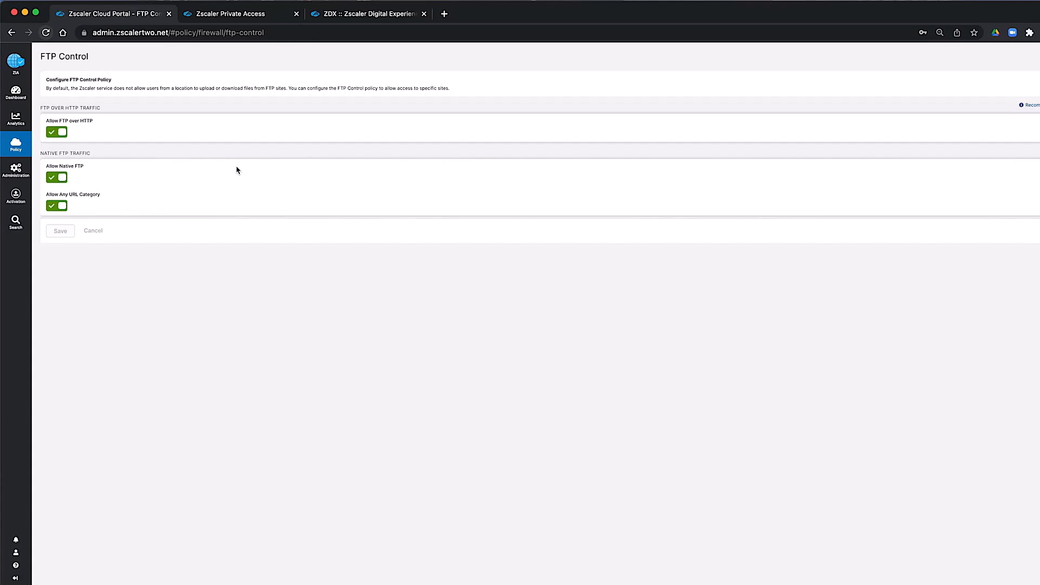
pyautogui.moveTo(16, 144)
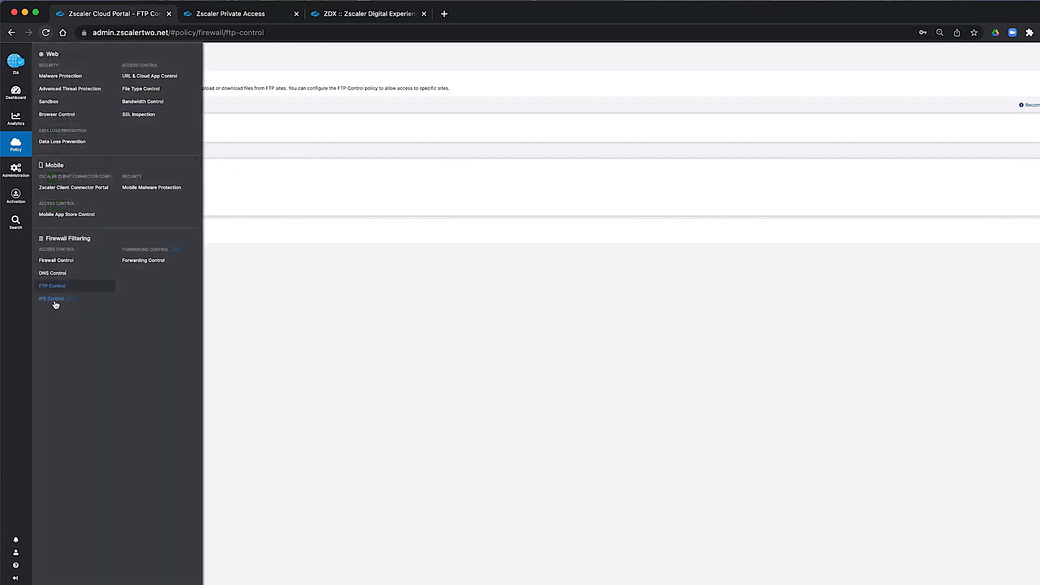
pyautogui.click(53, 300)
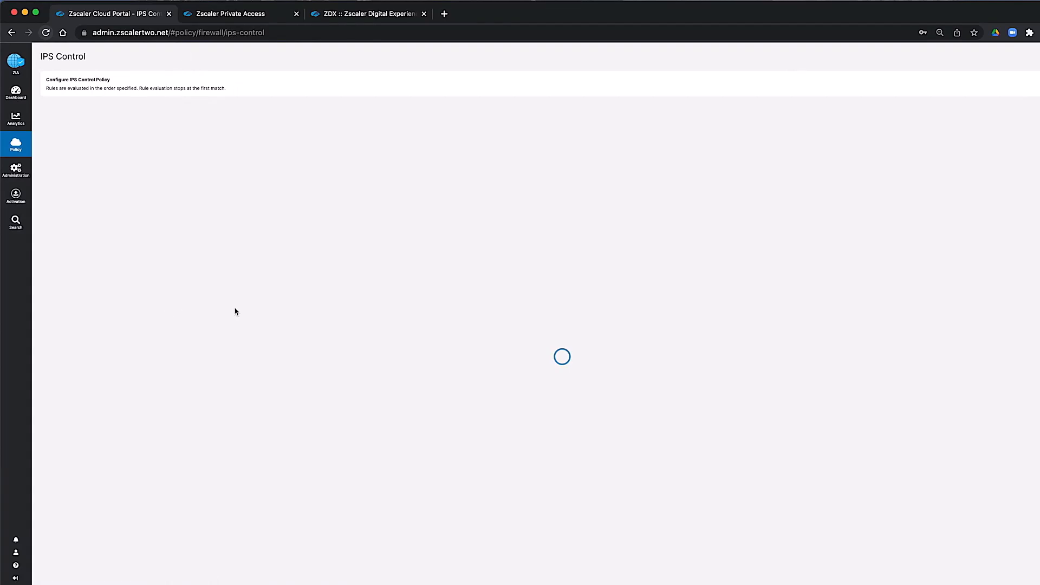
pyautogui.click(87, 108)
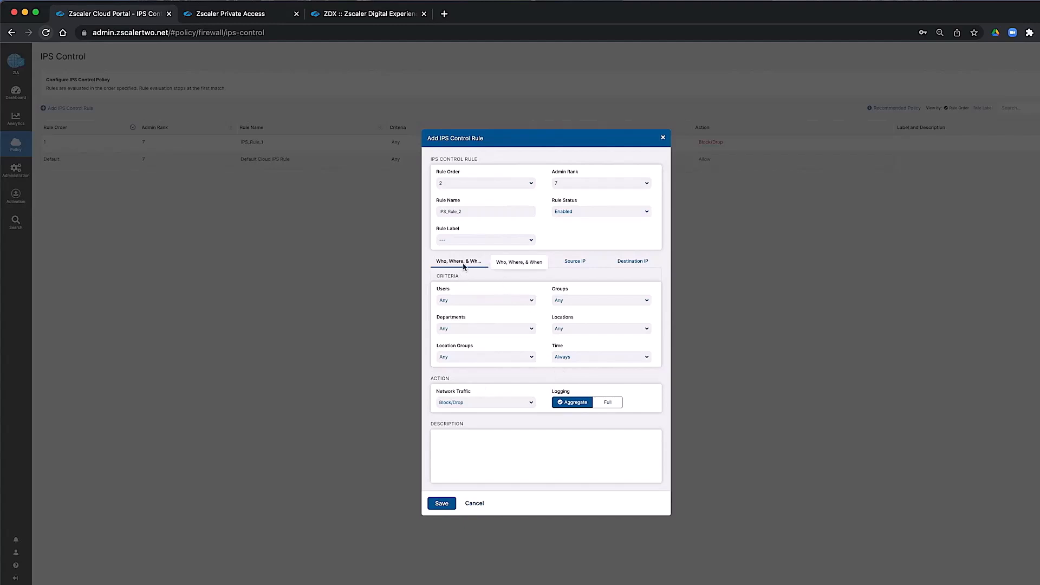
# - Set the IPS rule's Network Services to DNS and check its Network Service Groups and Advance Threat Categories
pyautogui.click(514, 263)
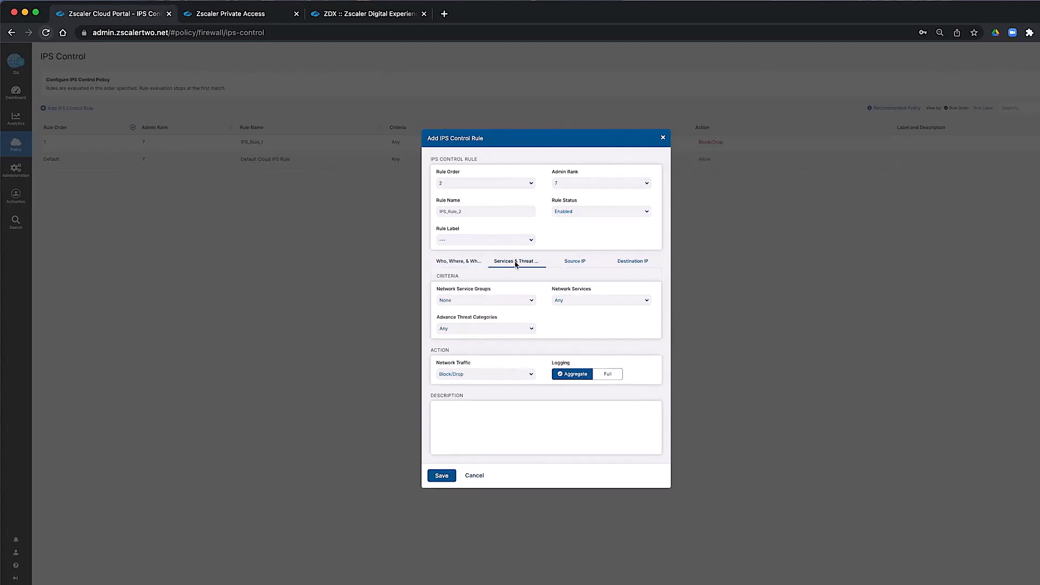
pyautogui.click(602, 303)
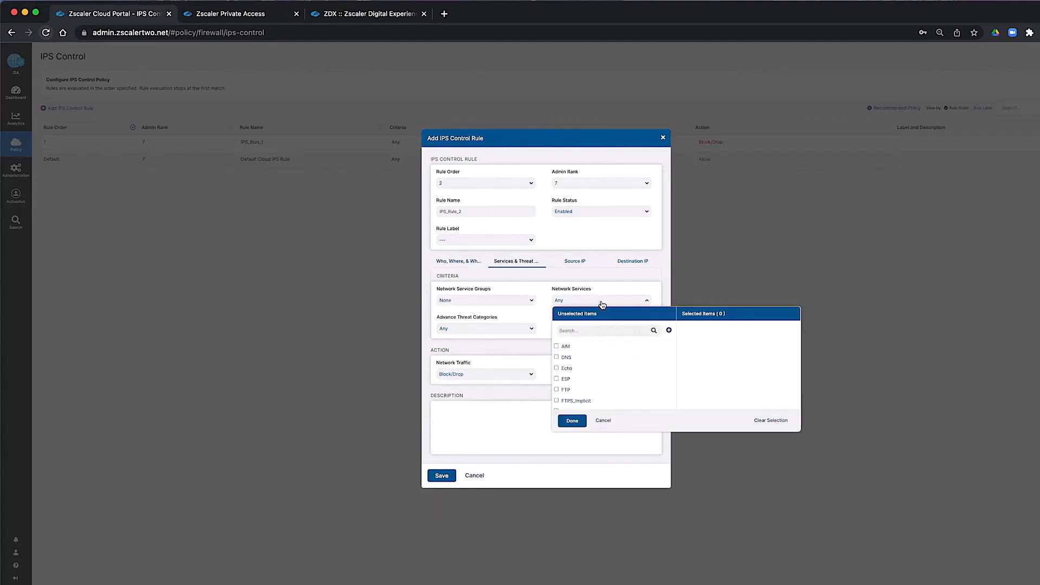
pyautogui.click(566, 356)
pyautogui.click(528, 301)
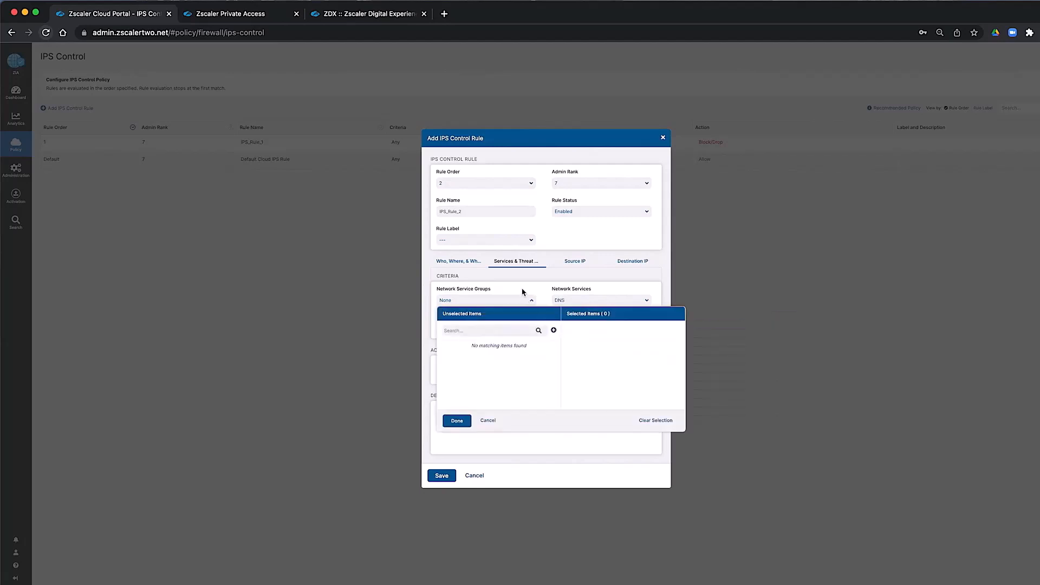
pyautogui.click(528, 300)
pyautogui.click(532, 330)
pyautogui.scroll(-5, 509, 404)
pyautogui.scroll(5, 509, 402)
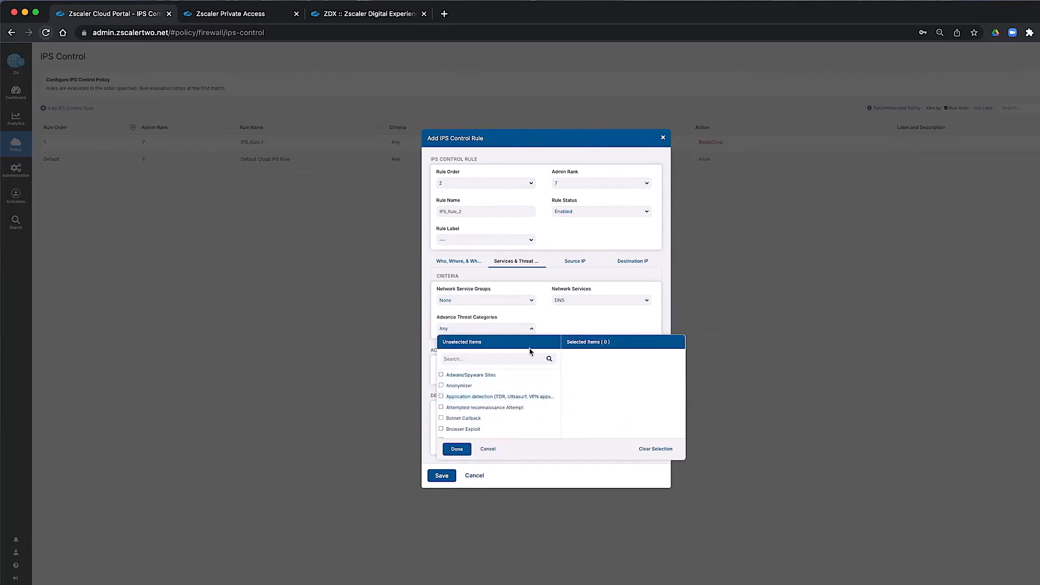
# - Review the IPS rule's Source IP and Destination IP criteria and try Bypass IPS as its Network Traffic action
pyautogui.click(576, 264)
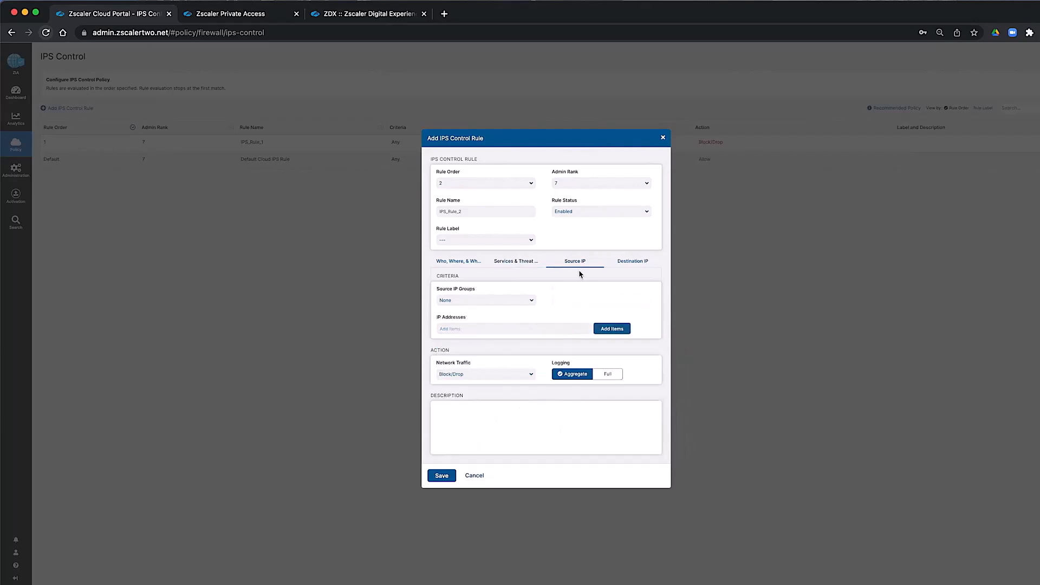
pyautogui.click(633, 264)
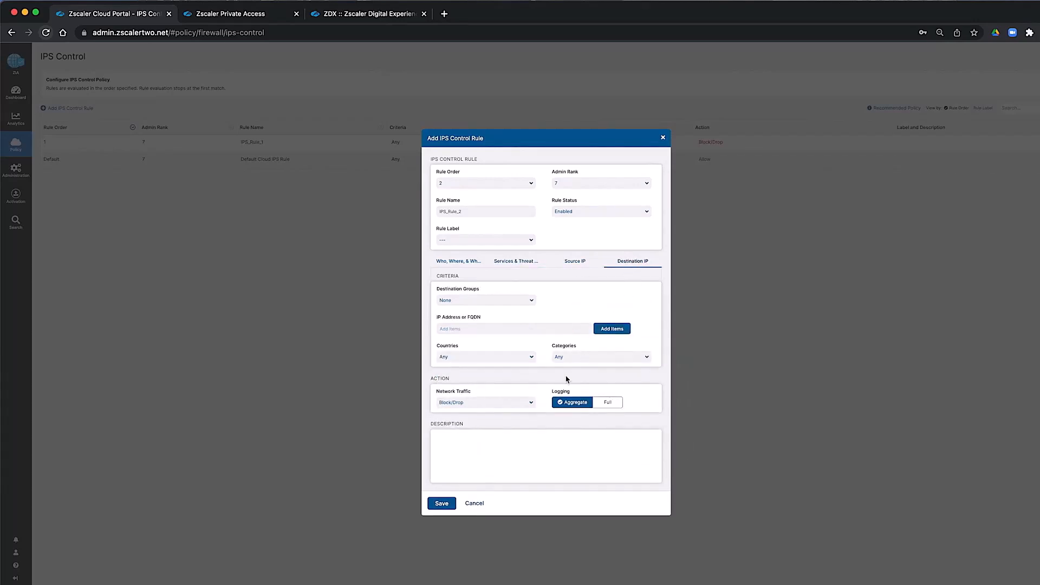
pyautogui.click(530, 405)
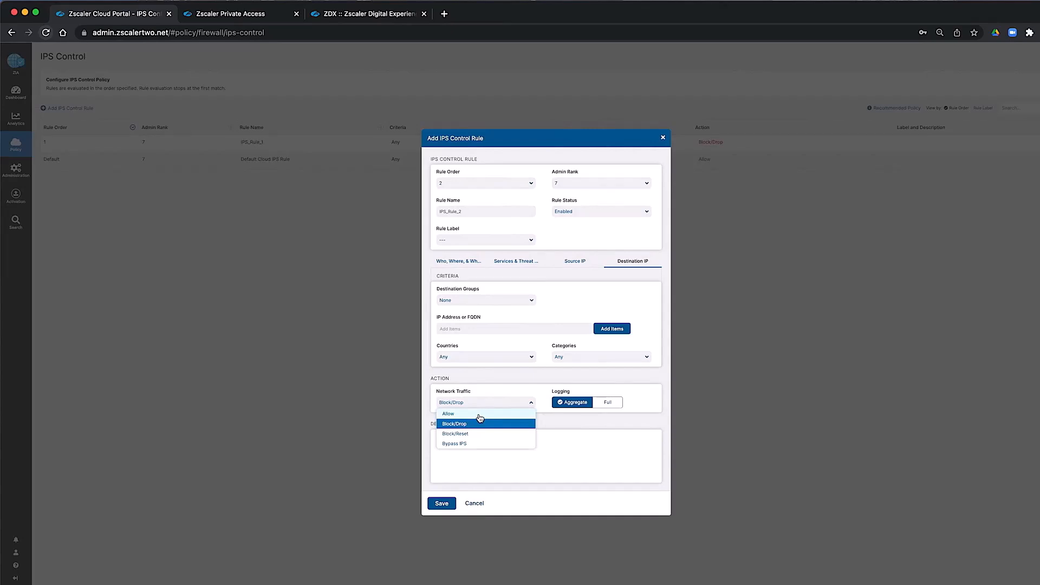
pyautogui.click(480, 446)
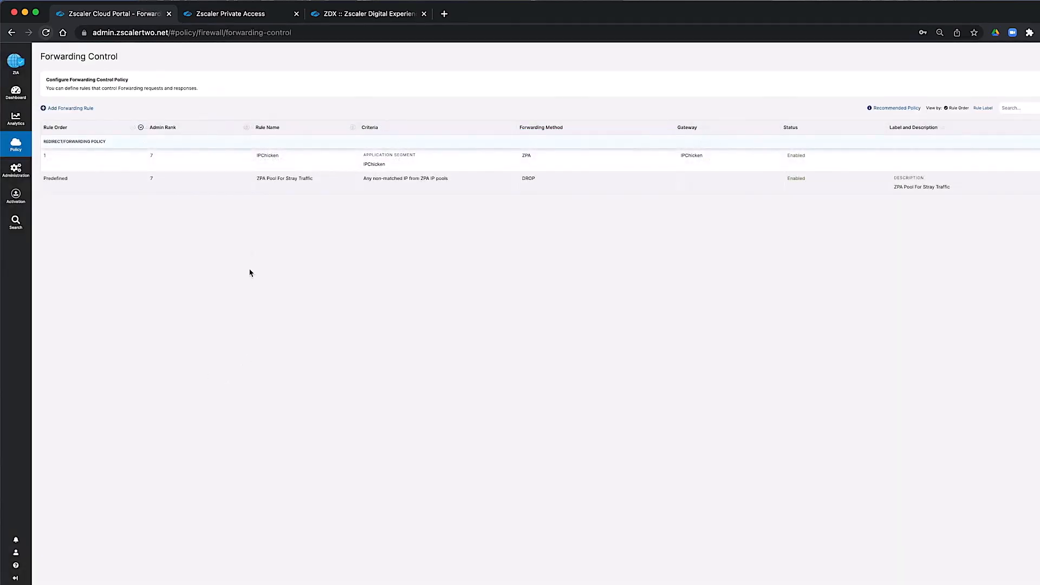
# - Start a new forwarding rule and check the Network Service options in its Services criteria
pyautogui.click(80, 110)
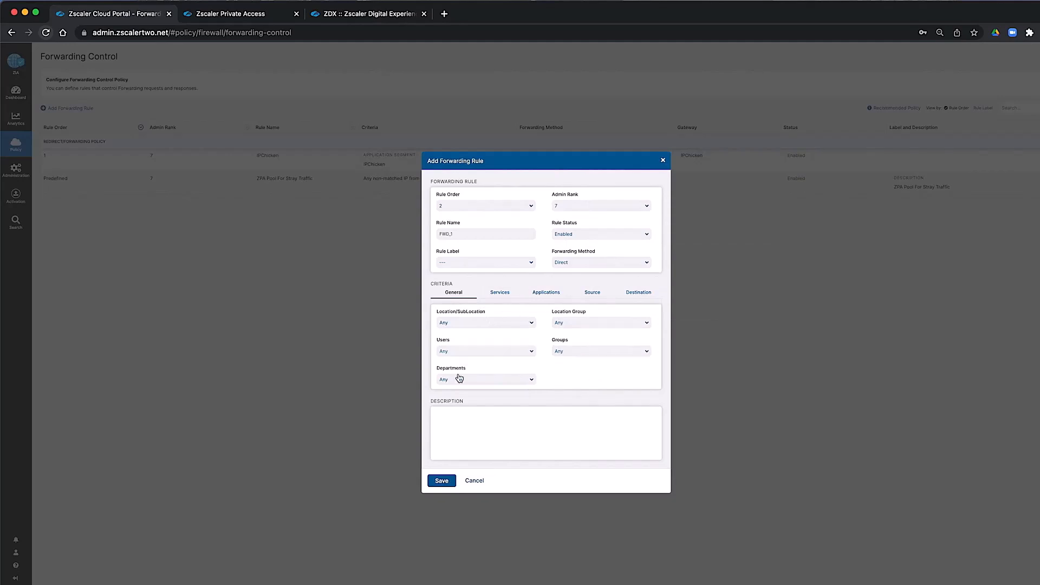
pyautogui.click(497, 292)
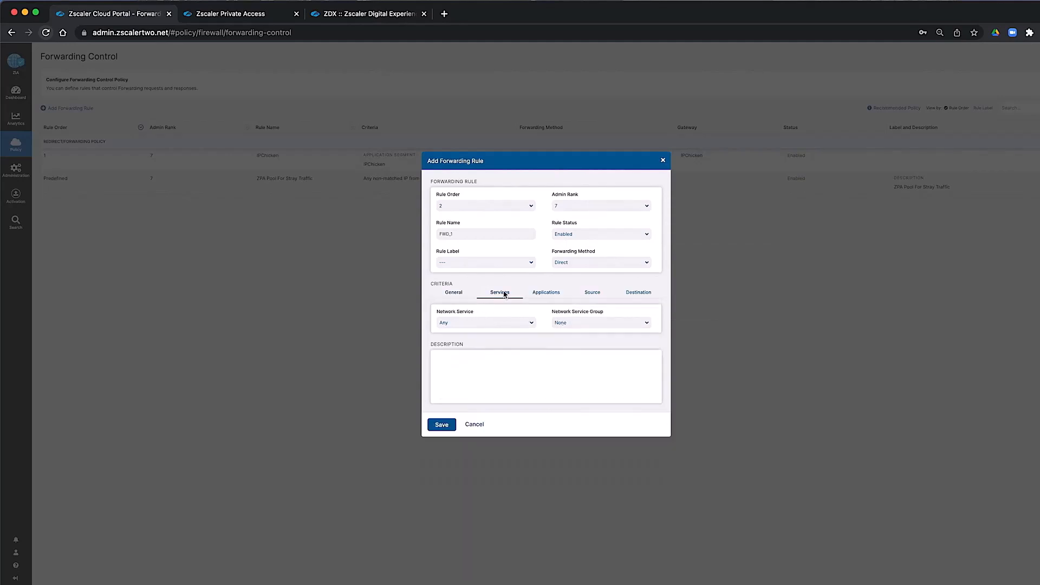
pyautogui.click(533, 324)
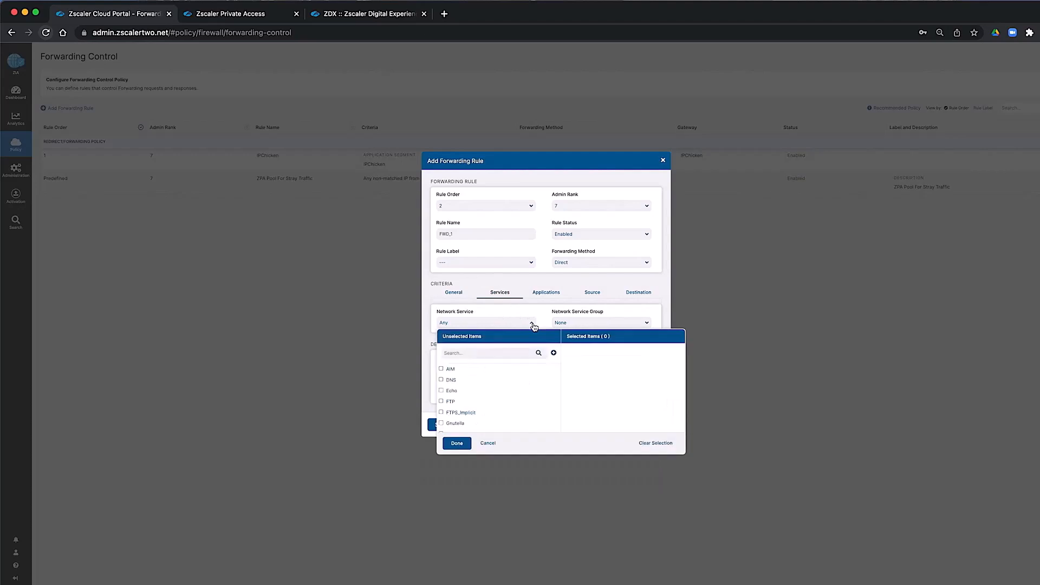
pyautogui.click(533, 320)
# - Review the forwarding rule's Application Service Groups, Source and Destination criteria
pyautogui.click(539, 295)
pyautogui.click(529, 324)
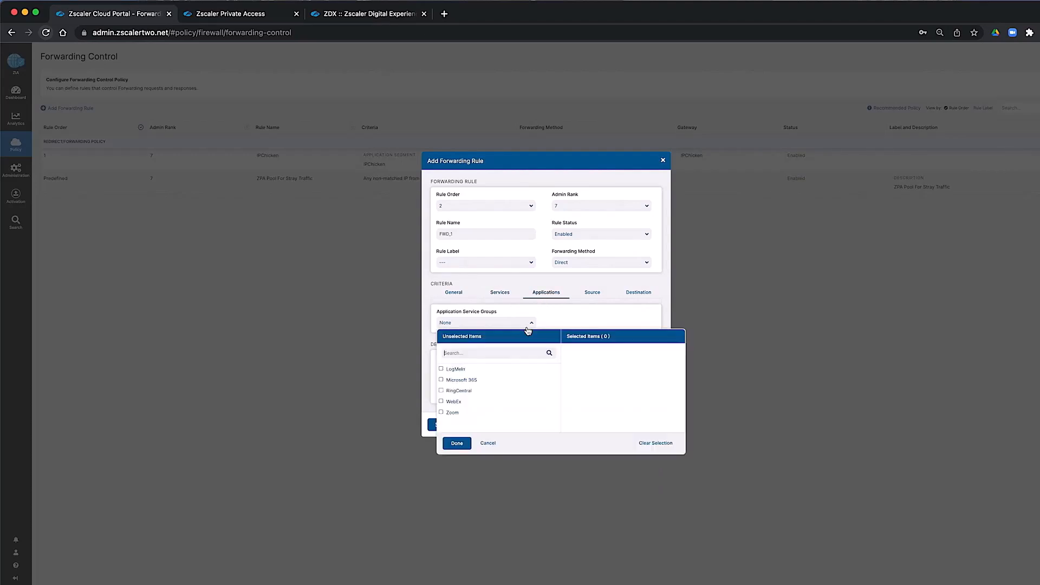
pyautogui.click(528, 329)
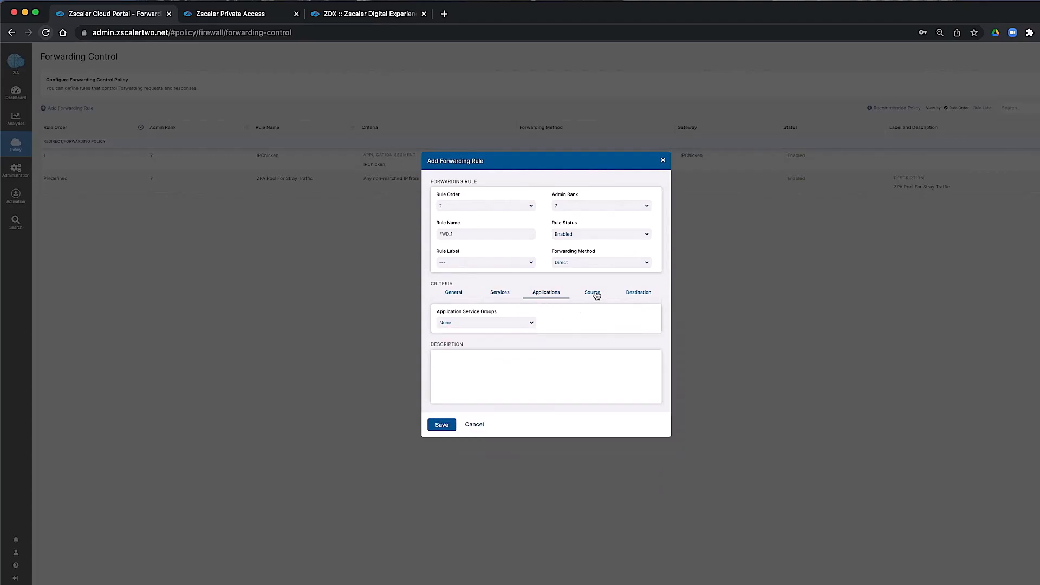
pyautogui.click(593, 293)
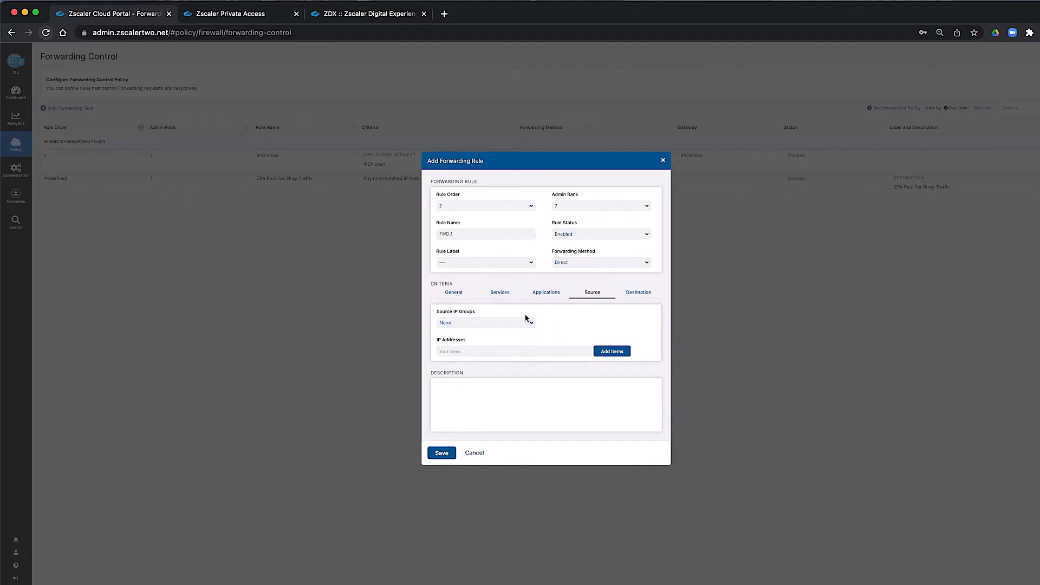
pyautogui.click(641, 297)
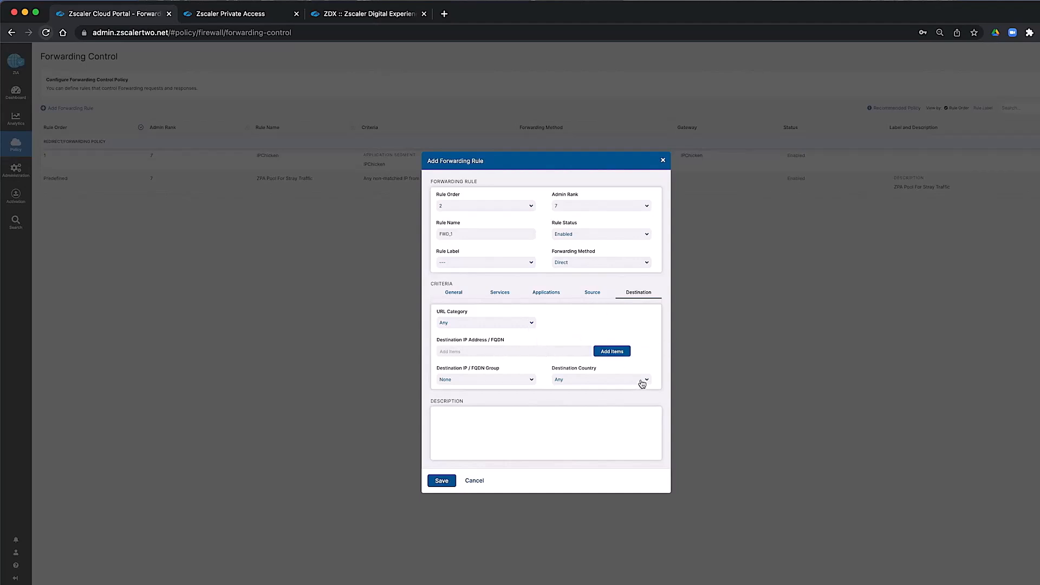
# - Try Proxy Chaining as the rule's forwarding method and check its Forward to Proxy Gateway options
pyautogui.click(599, 263)
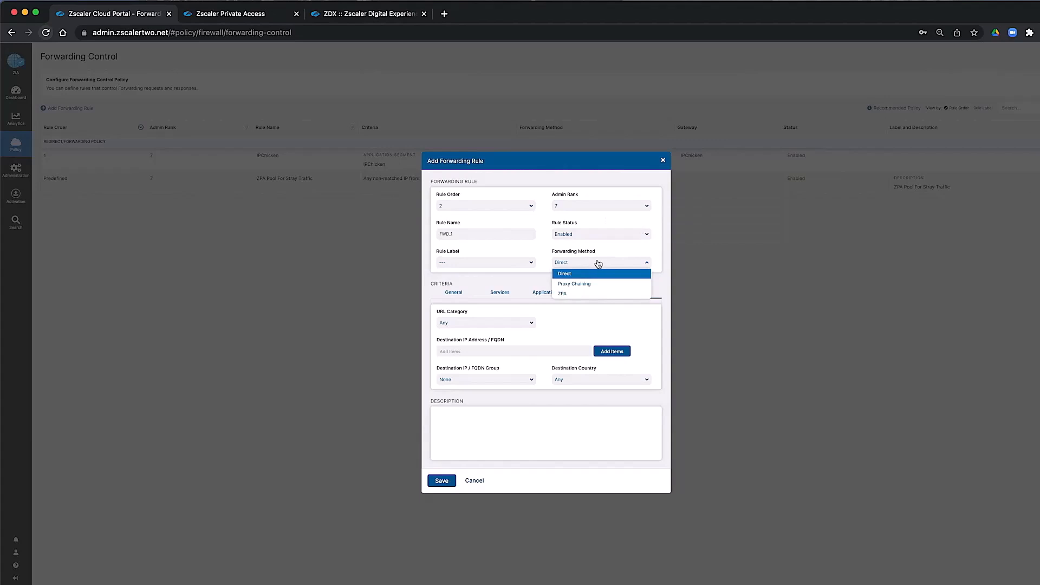
pyautogui.click(591, 284)
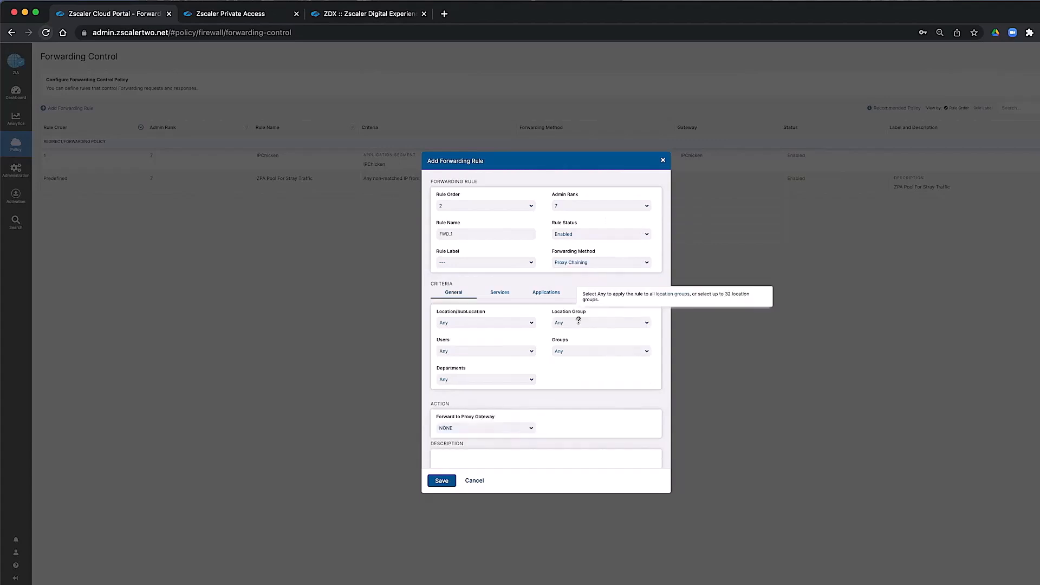
pyautogui.click(521, 429)
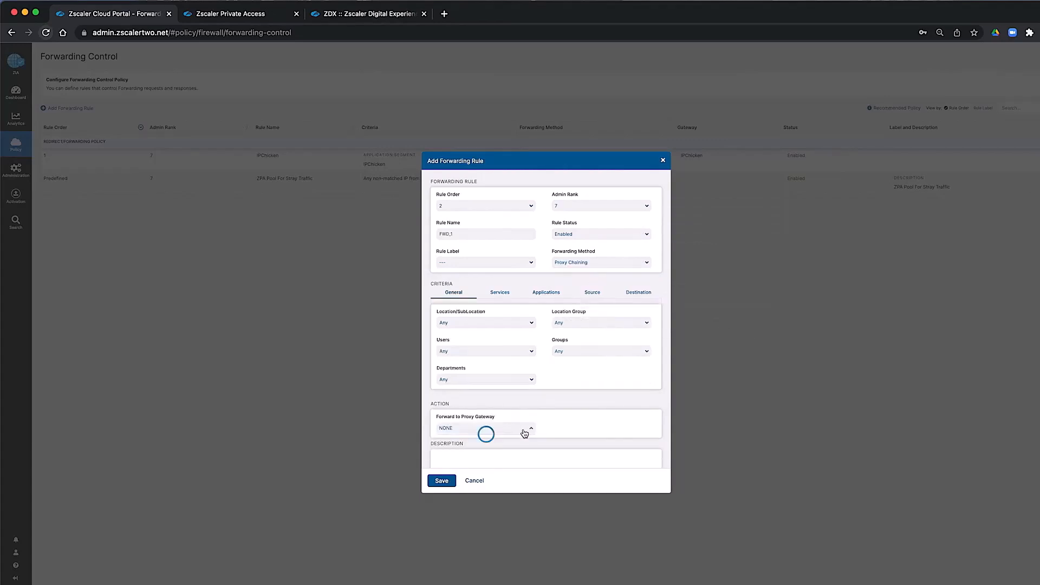
pyautogui.click(563, 430)
# - Set the forwarding method to ZPA, with IPChicken as both the destination application segment and the ZPA gateway
pyautogui.click(630, 264)
pyautogui.click(598, 297)
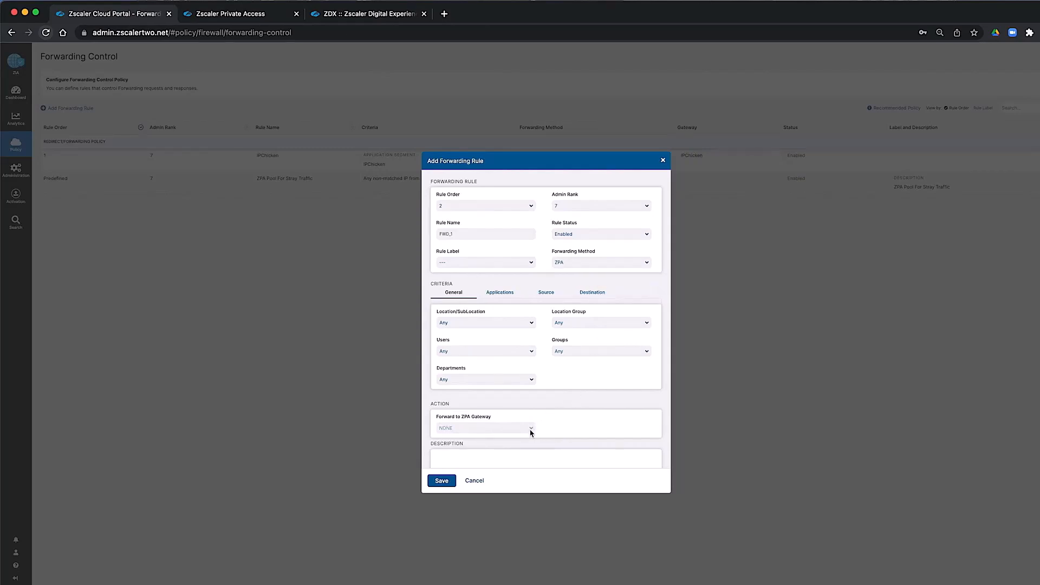
pyautogui.click(592, 293)
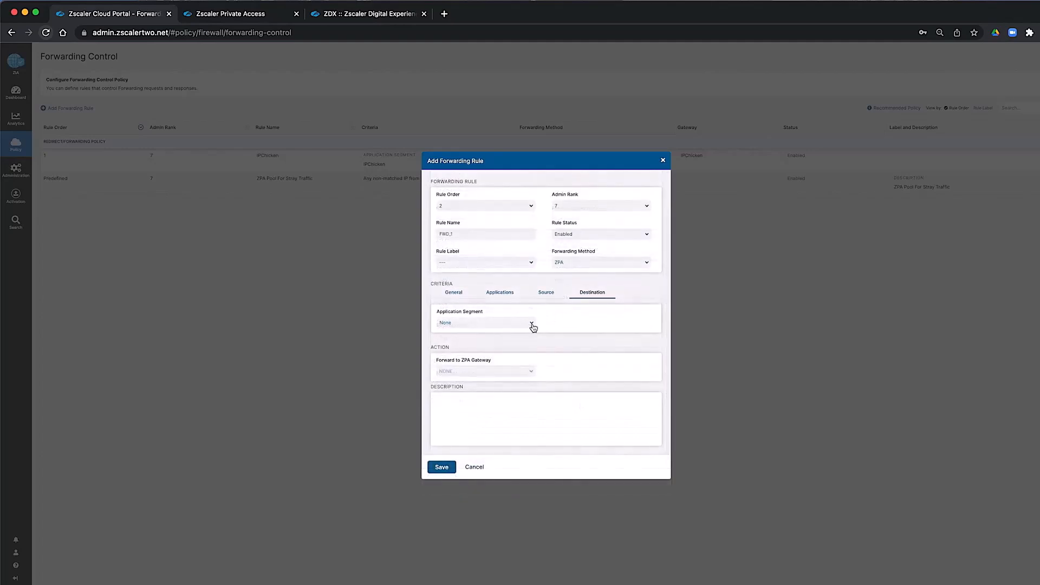
pyautogui.click(531, 324)
pyautogui.click(454, 372)
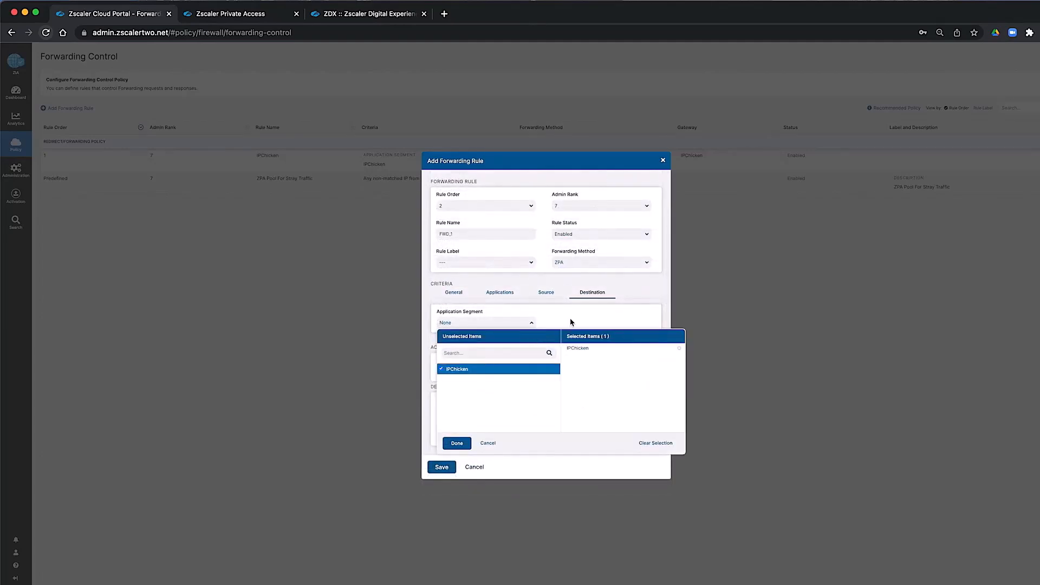
pyautogui.click(570, 318)
pyautogui.click(531, 372)
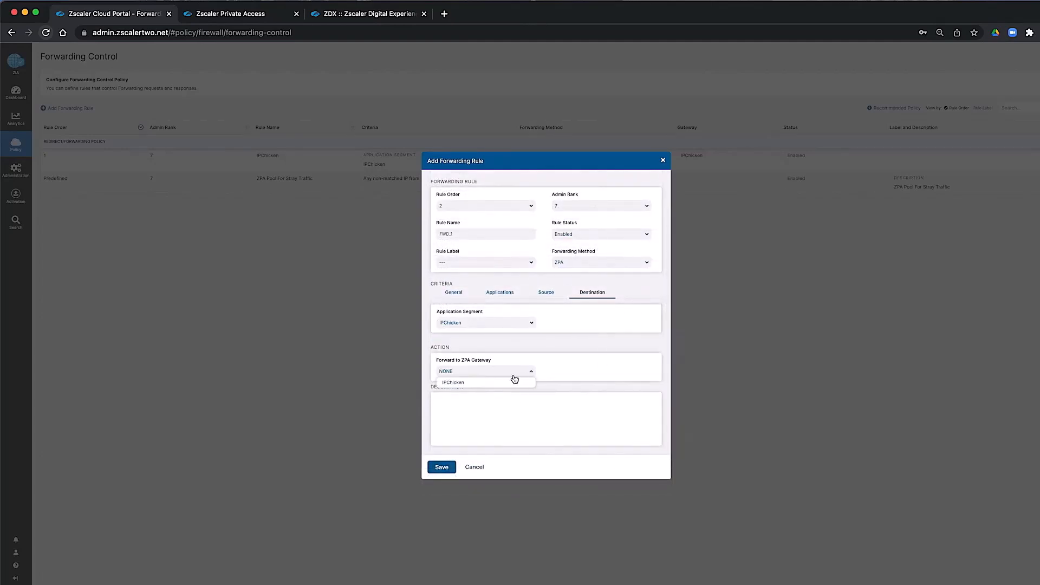
pyautogui.click(511, 382)
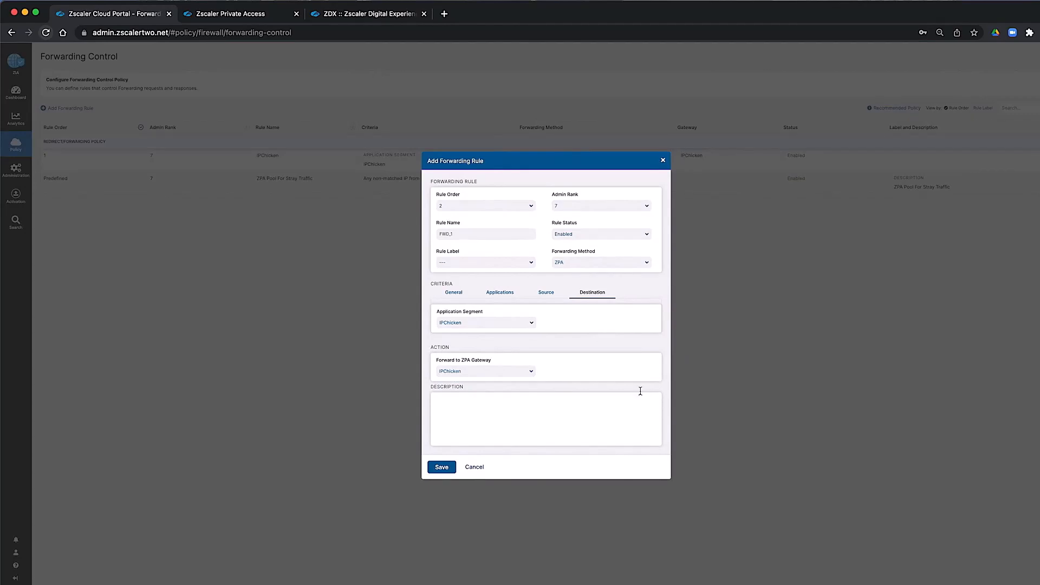